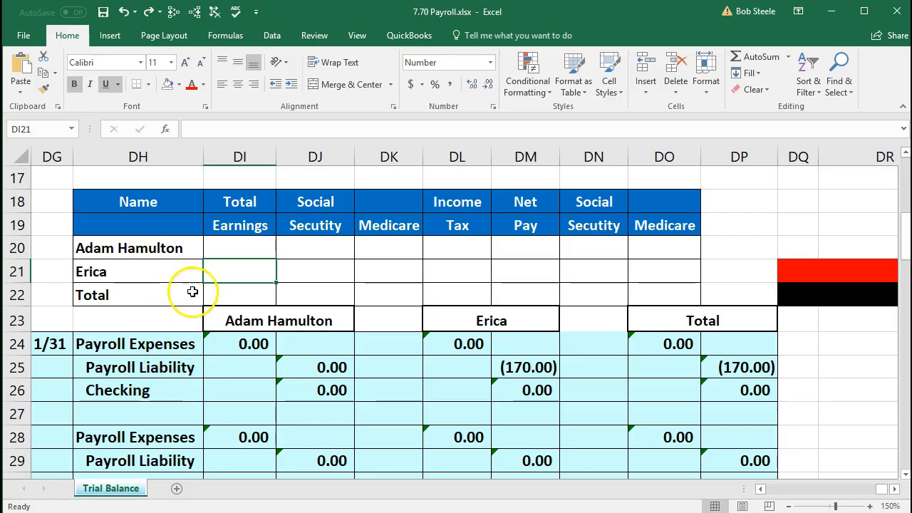
Step: Enter 4583.33 as the first employee's total earnings in cell DI20
left_click(223, 250)
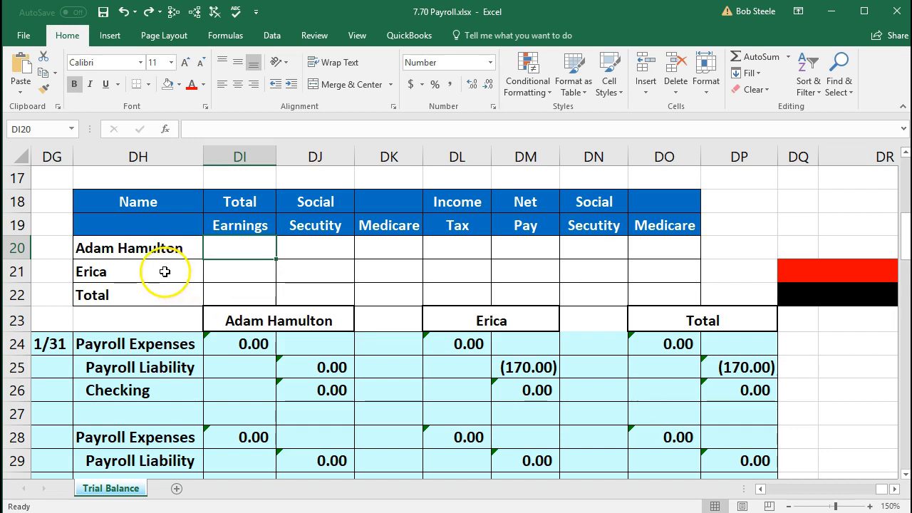
left_click(212, 253)
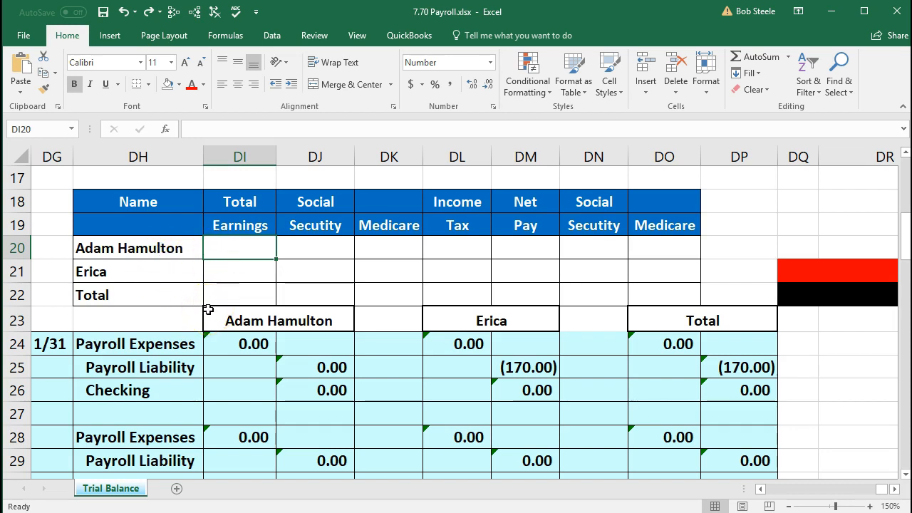
type("4583.33")
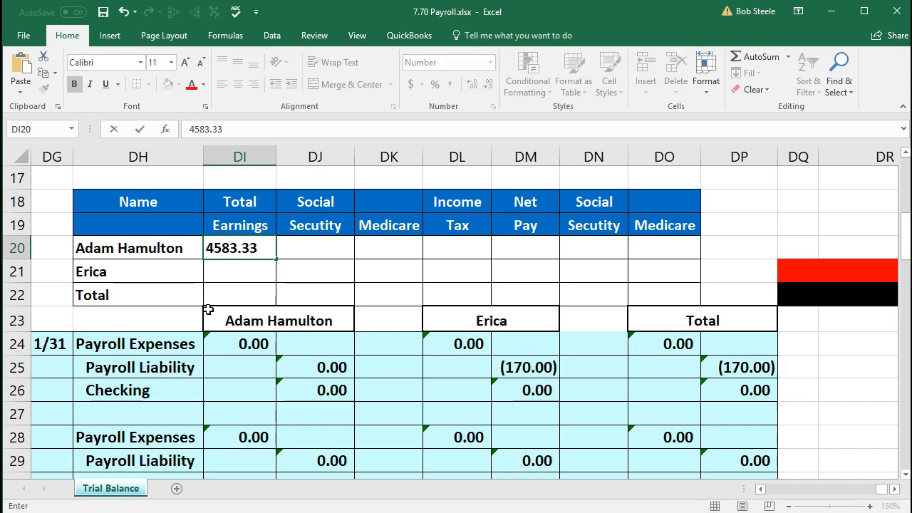
key("Tab")
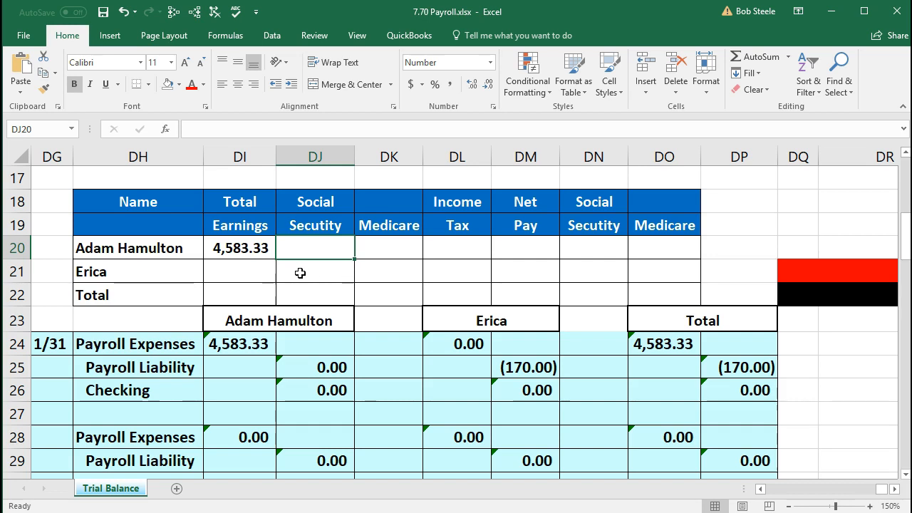
Step: Enter =DI20*.062 in DJ20 for a Social Security amount of 284.17
type("=")
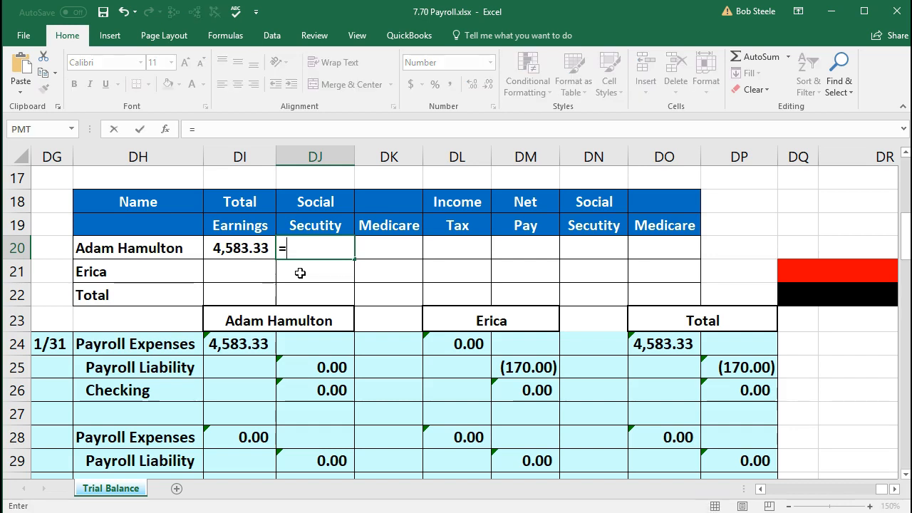
left_click(246, 251)
type("*.6")
key("BackSpace")
type("062")
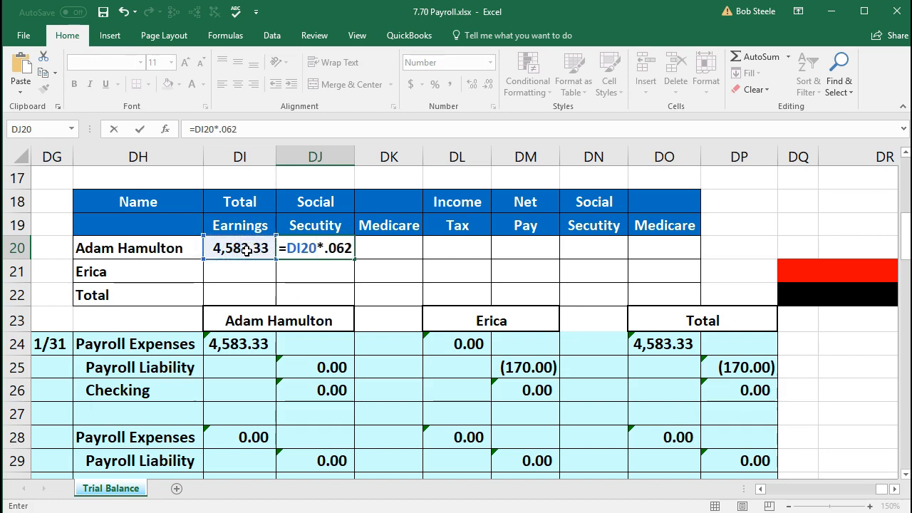
key("Tab")
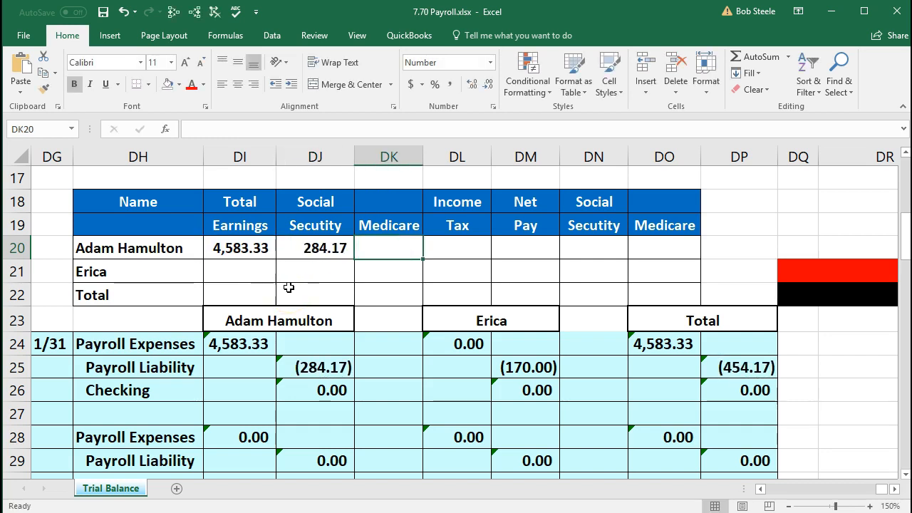
left_click(357, 253)
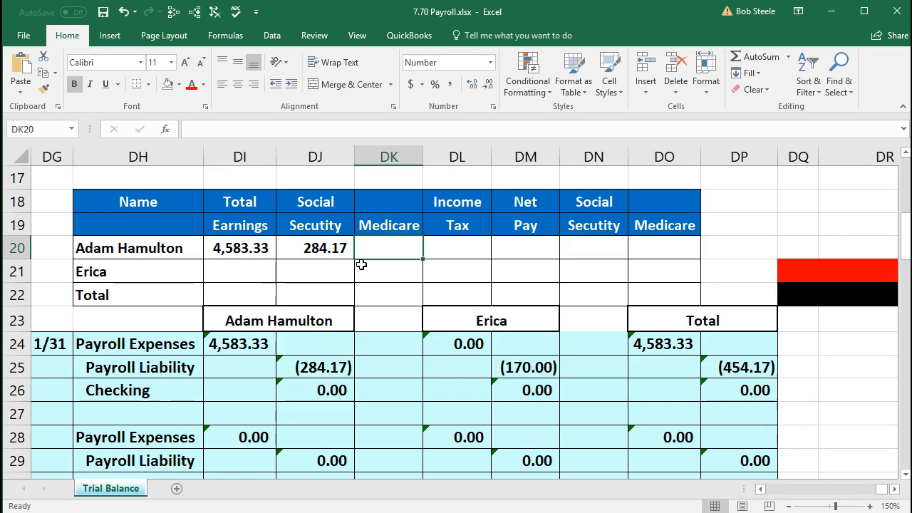
Step: Enter =DI20*.0145 in DK20 for Medicare of 66.46
type("=")
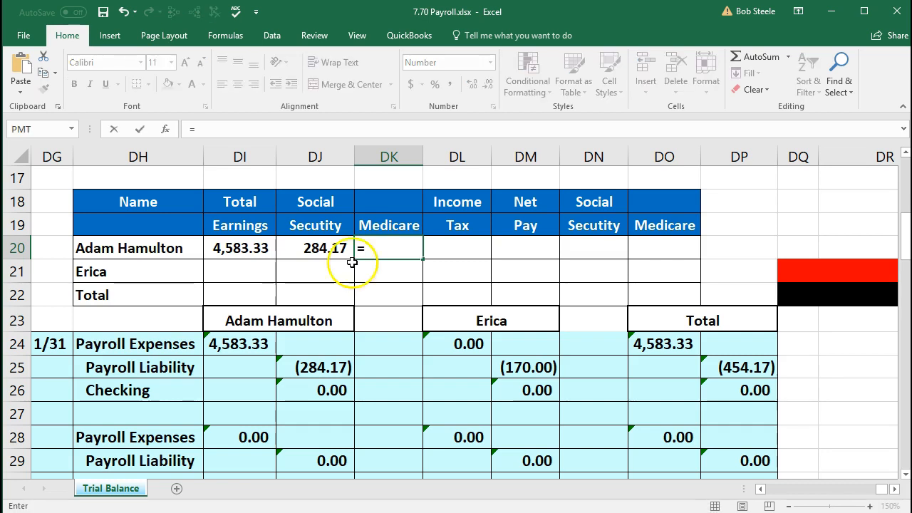
left_click(255, 248)
type("*1.45")
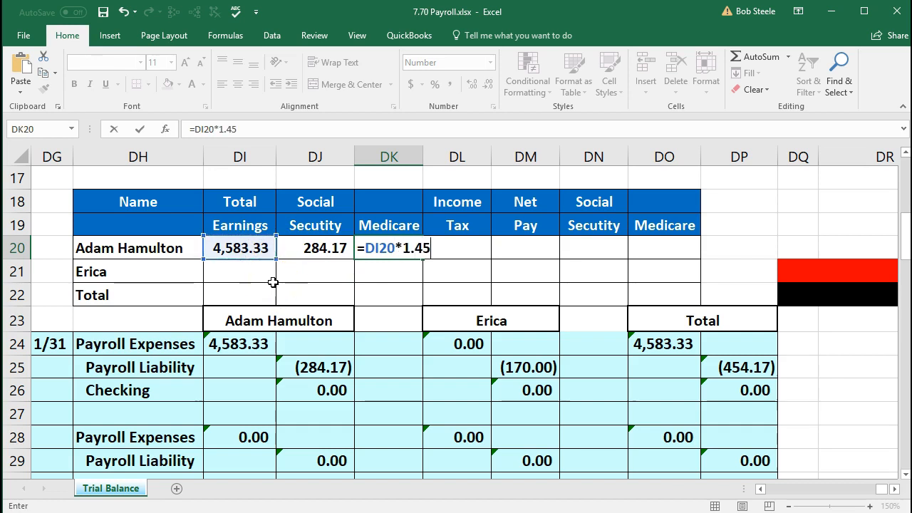
key("BackSpace")
key("BackSpace")
key("BackSpace")
key("BackSpace")
type(".0415")
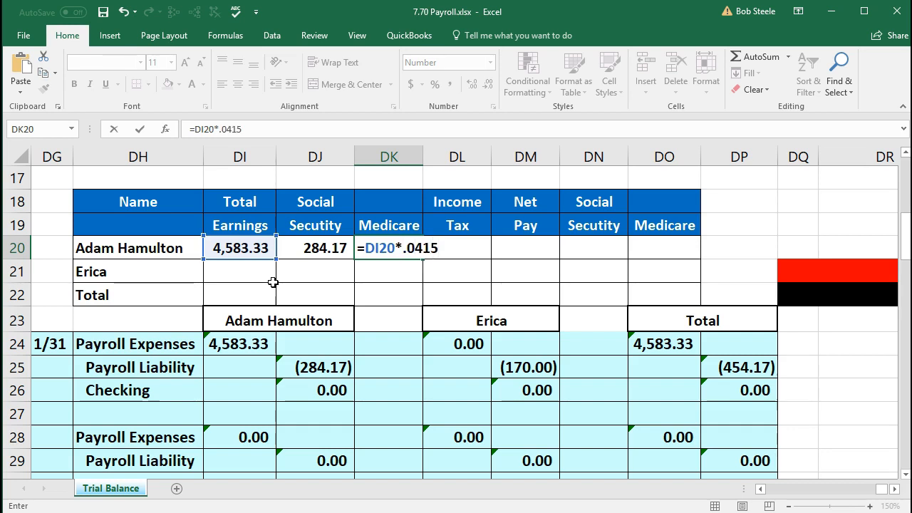
key("BackSpace")
key("BackSpace")
key("BackSpace")
type("145")
key("Tab")
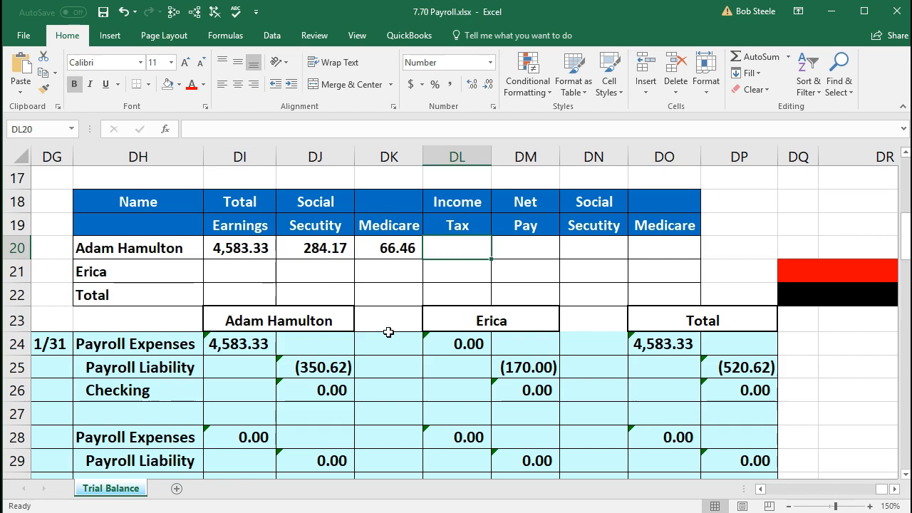
Step: Enter 720 as the first employee's income tax in DL20
type("720")
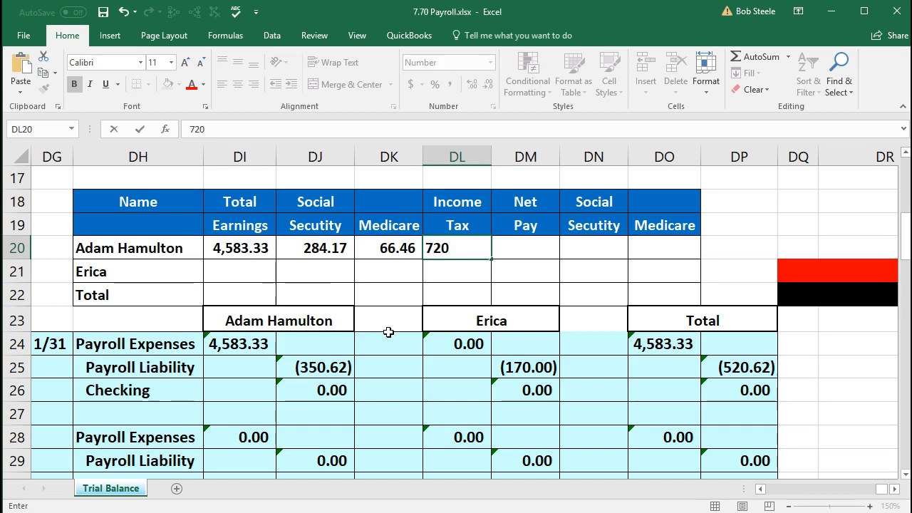
key("Tab")
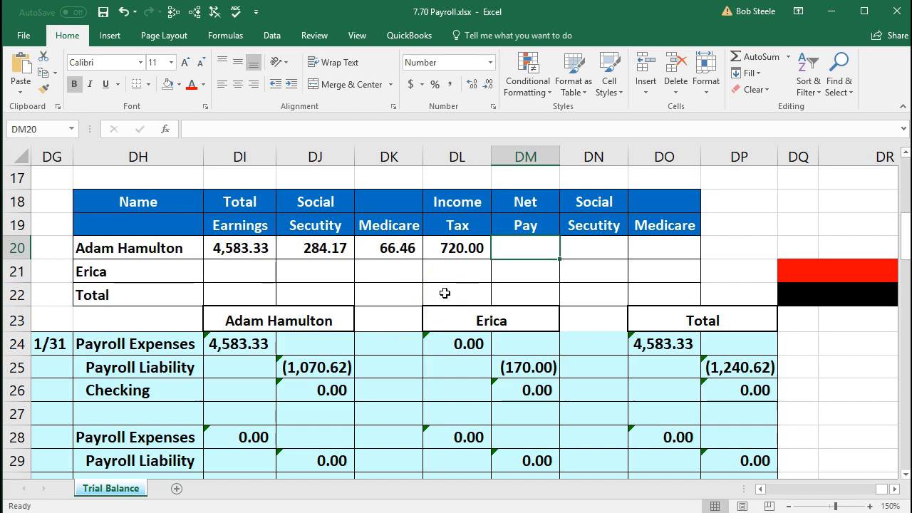
key("alt+Tab")
Step: Calculate 4,583.33 − 284.17 − 66.46 = 4,232.7 in Calculator
left_click_drag(484, 147, 618, 140)
type("45")
type("3.")
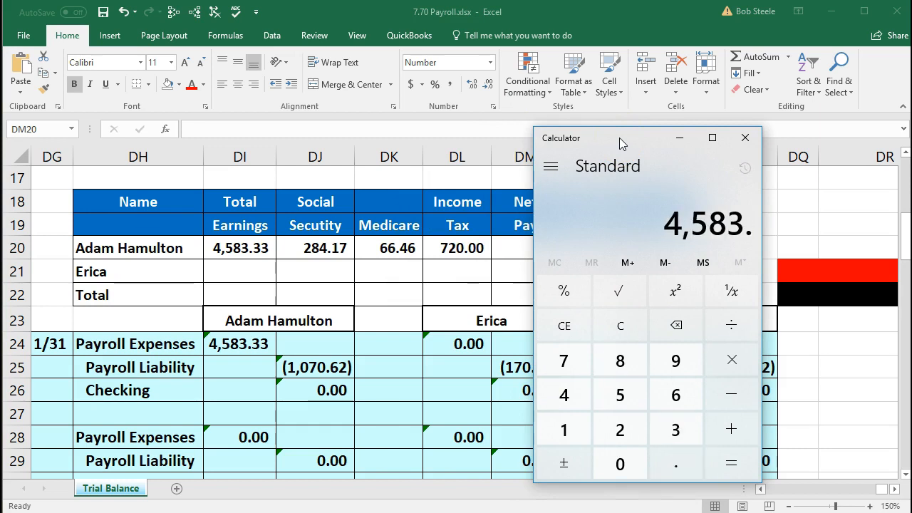
type("33 -")
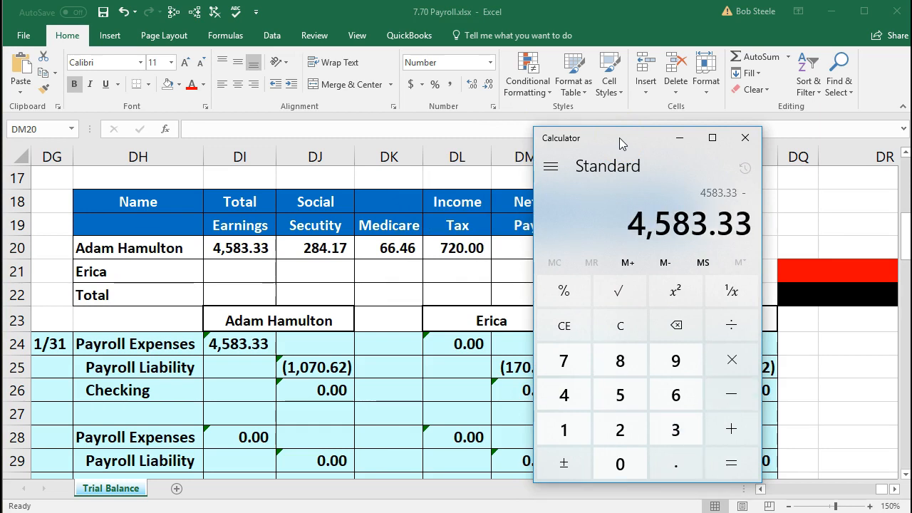
type(" 284.1")
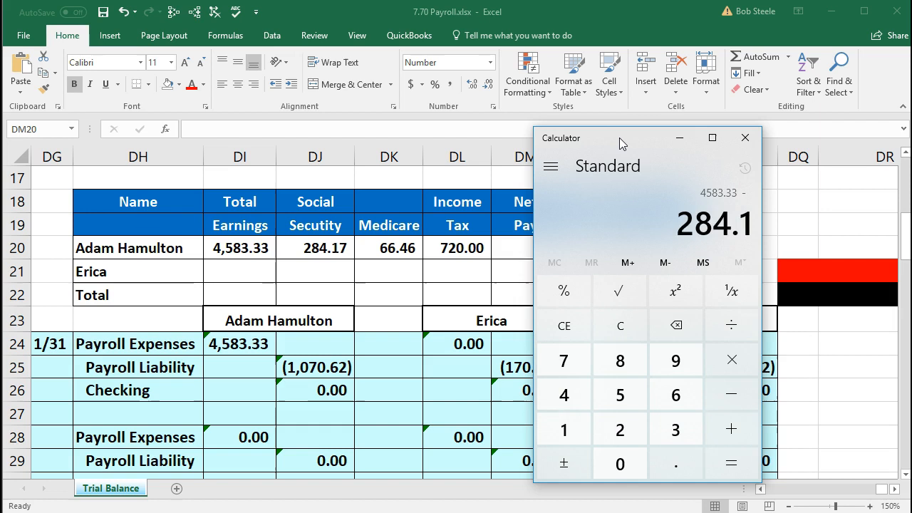
type("7 - 66.46")
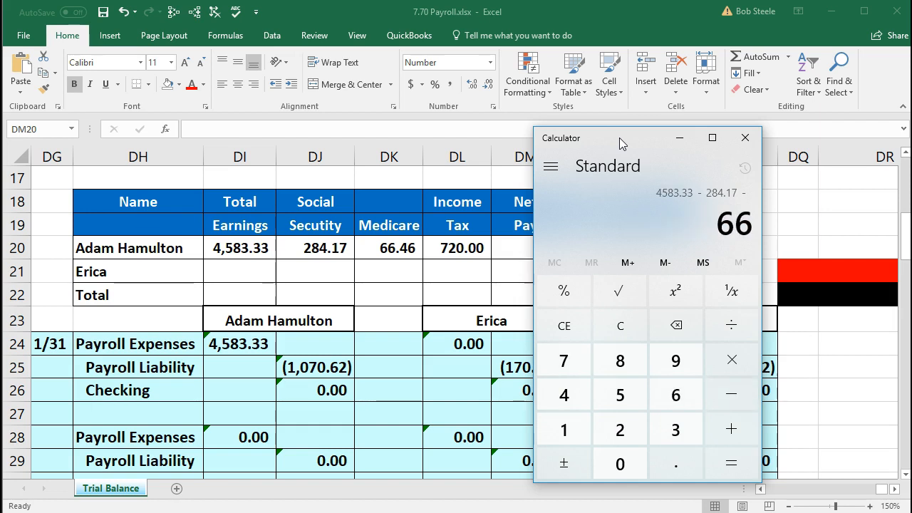
key("Return")
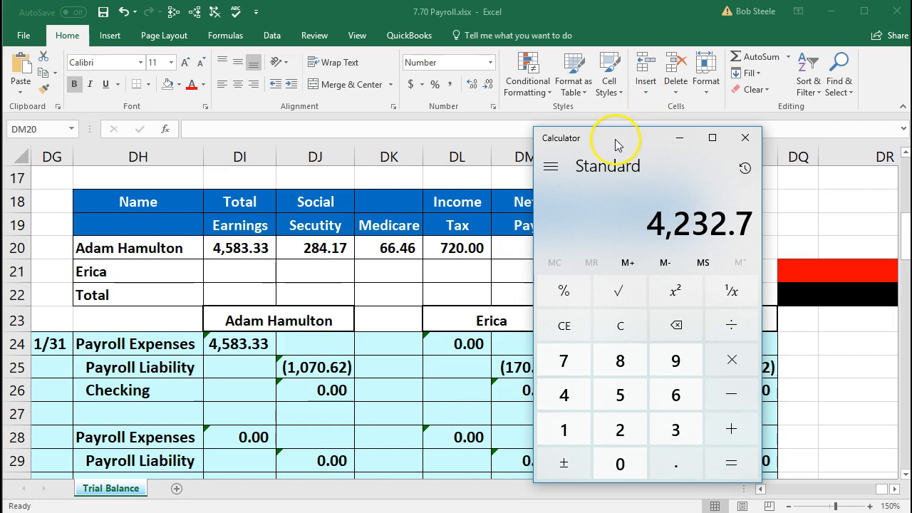
left_click_drag(618, 139, 695, 134)
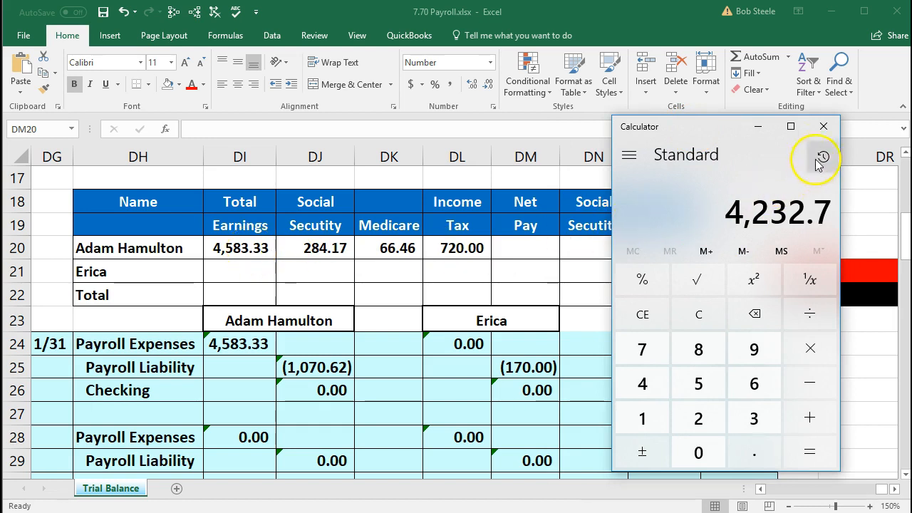
left_click(824, 126)
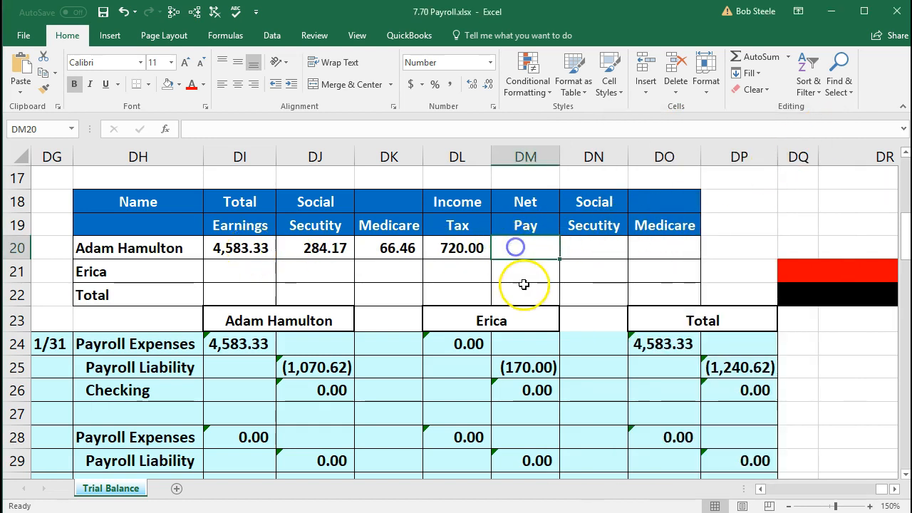
Step: Enter net pay =DI20-DJ20-DK20-DL20 in DM20, giving 3,512.71
type("=")
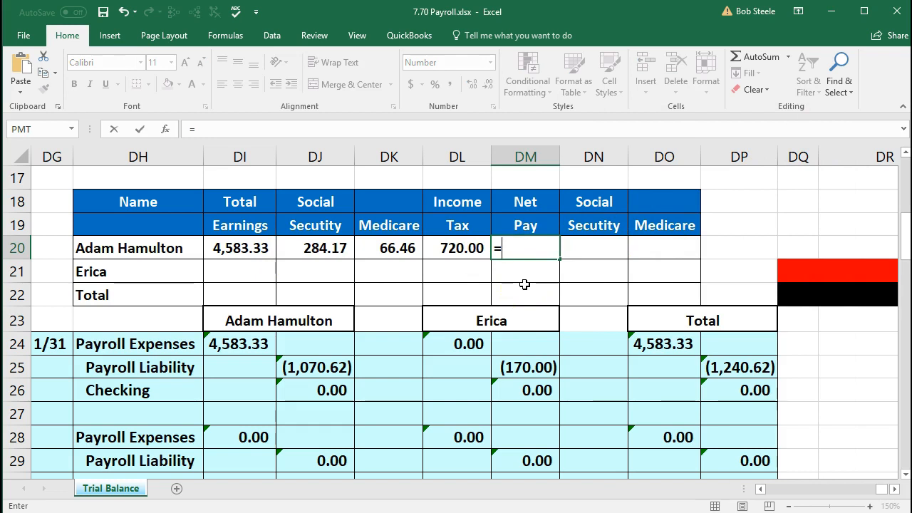
left_click(239, 248)
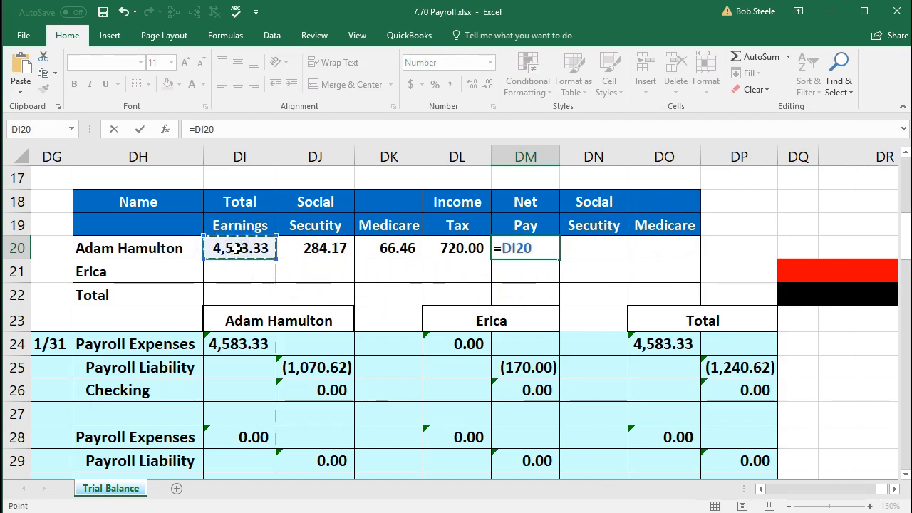
type("-")
left_click(307, 244)
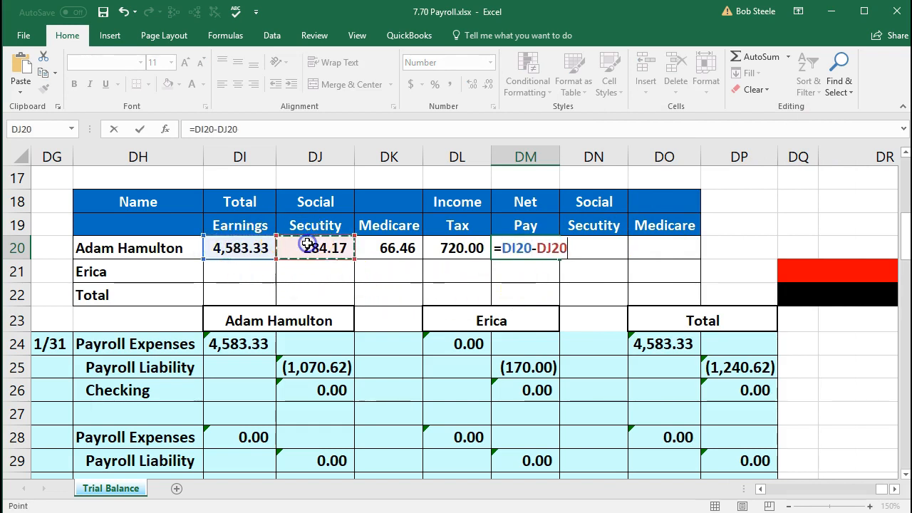
type("-")
left_click(383, 248)
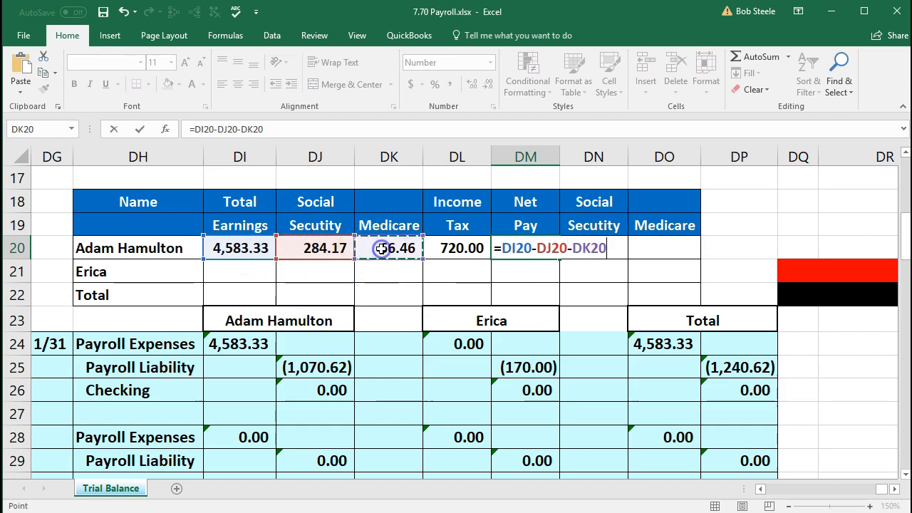
type("-")
left_click(444, 247)
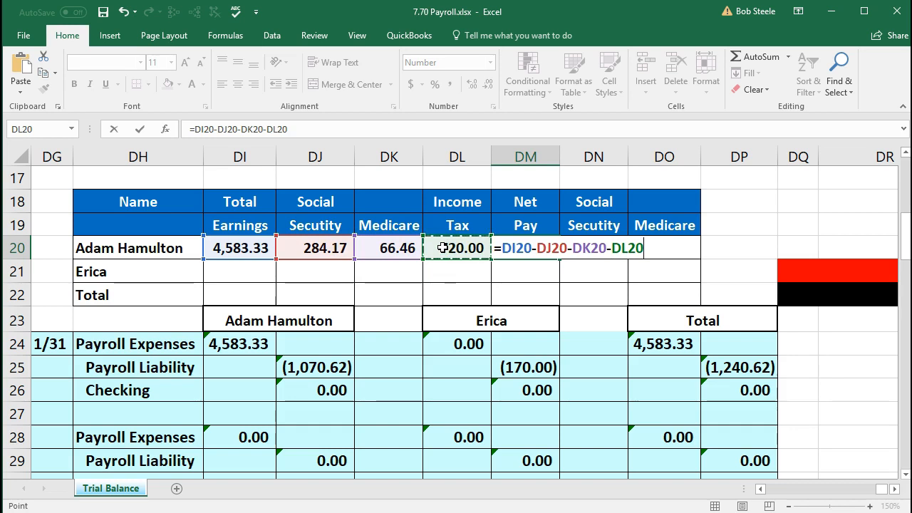
key("Return")
left_click(525, 243)
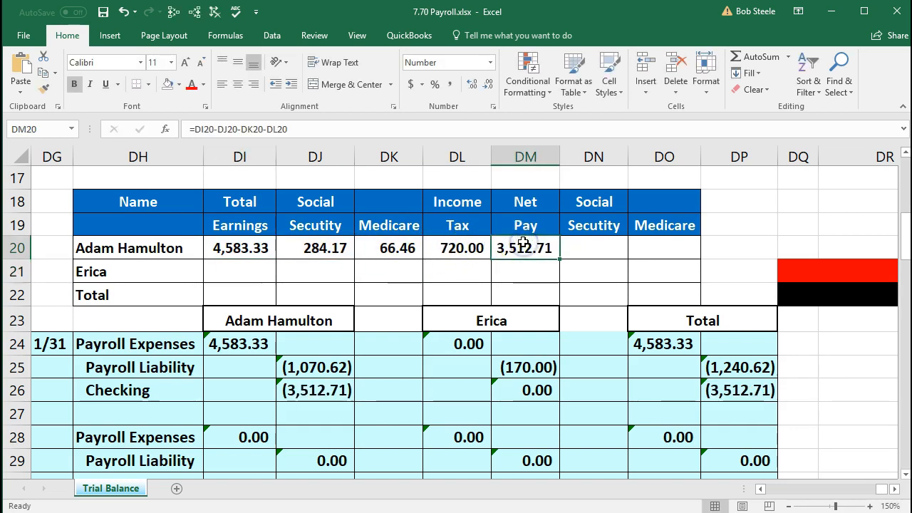
Step: Fill the Net Pay cells DM20:DM22 light green
left_click_drag(525, 242, 525, 289)
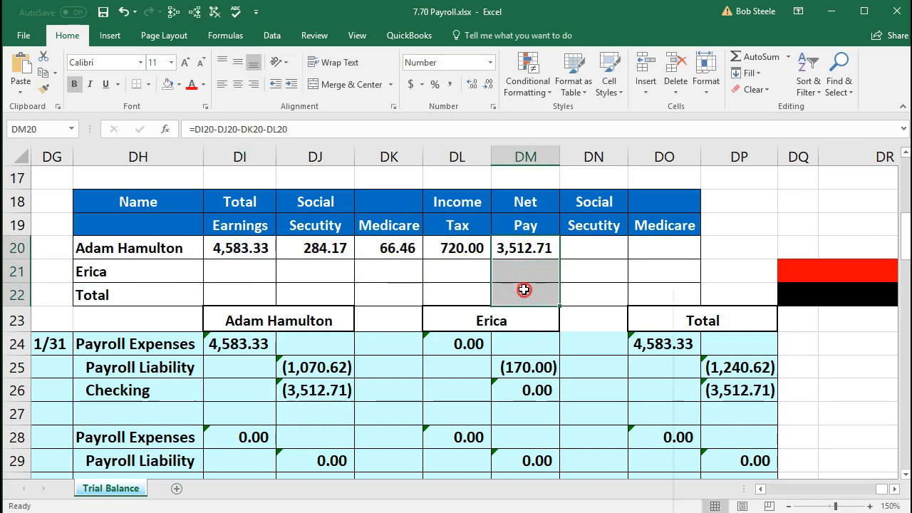
right_click(525, 289)
left_click(593, 267)
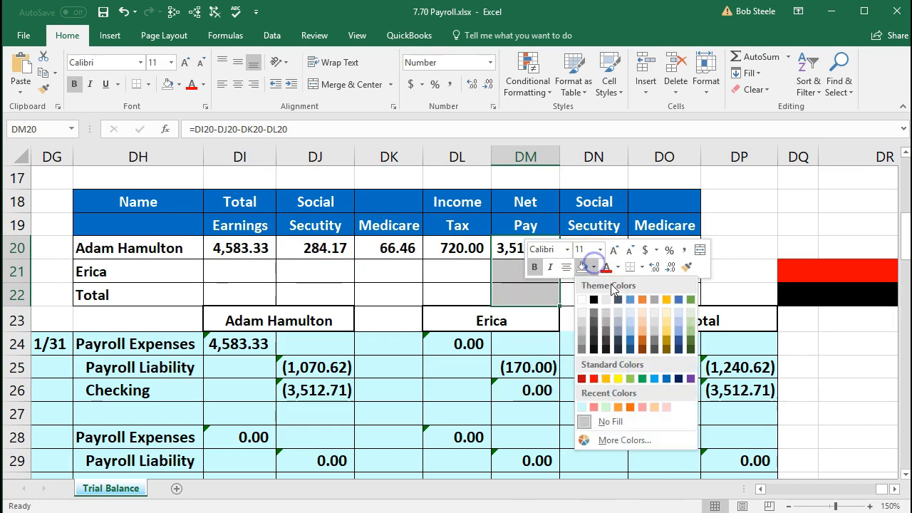
left_click(630, 379)
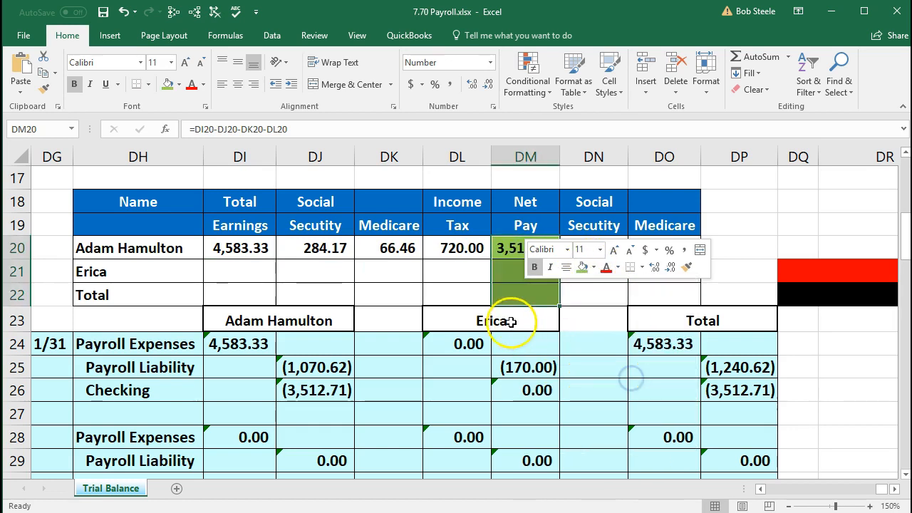
left_click(474, 280)
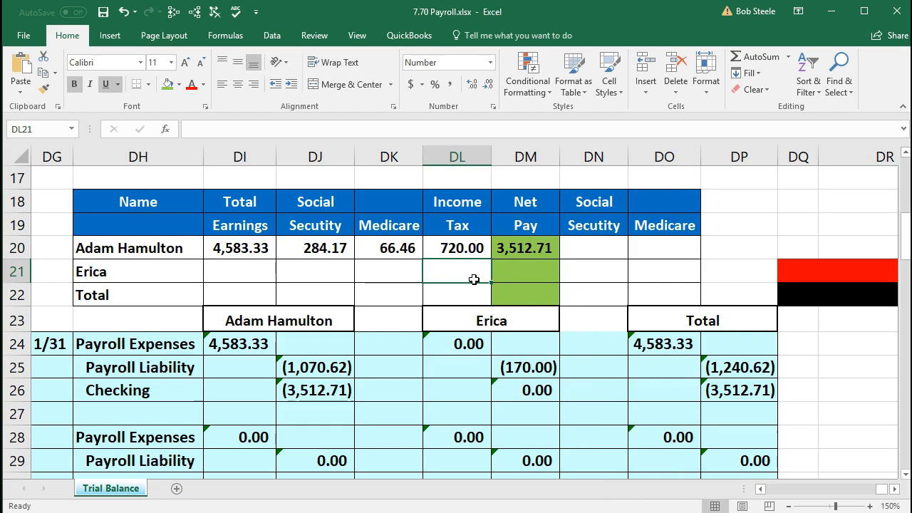
left_click(583, 247)
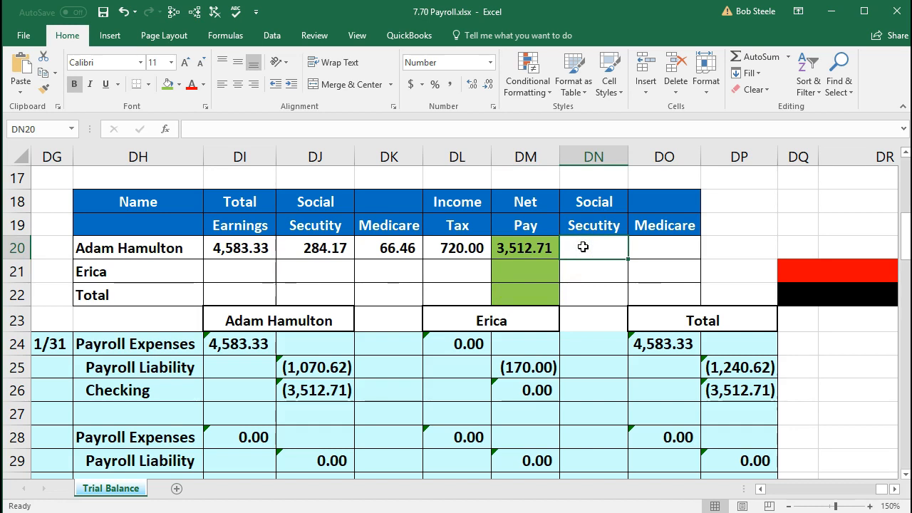
Step: Link DN20 to DJ20 and DO20 to DK20 for employer taxes of 284.17 and 66.46
left_click(328, 246)
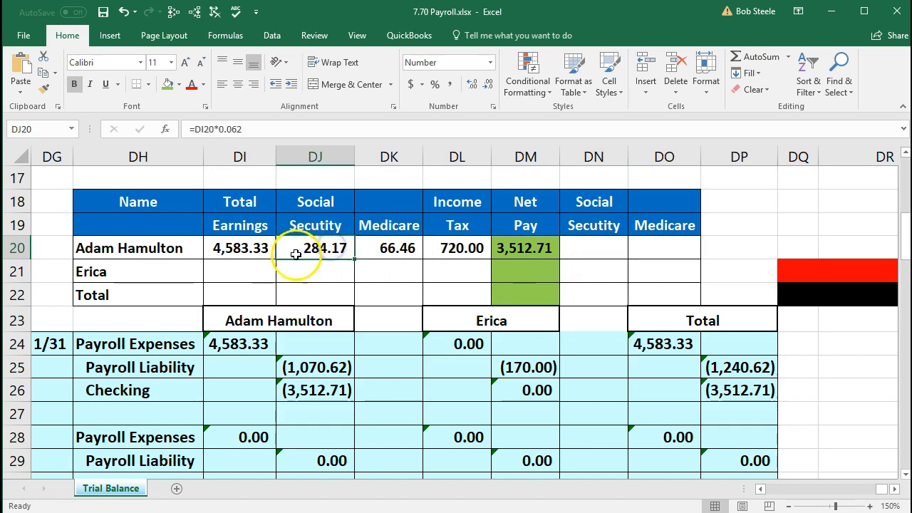
left_click(605, 248)
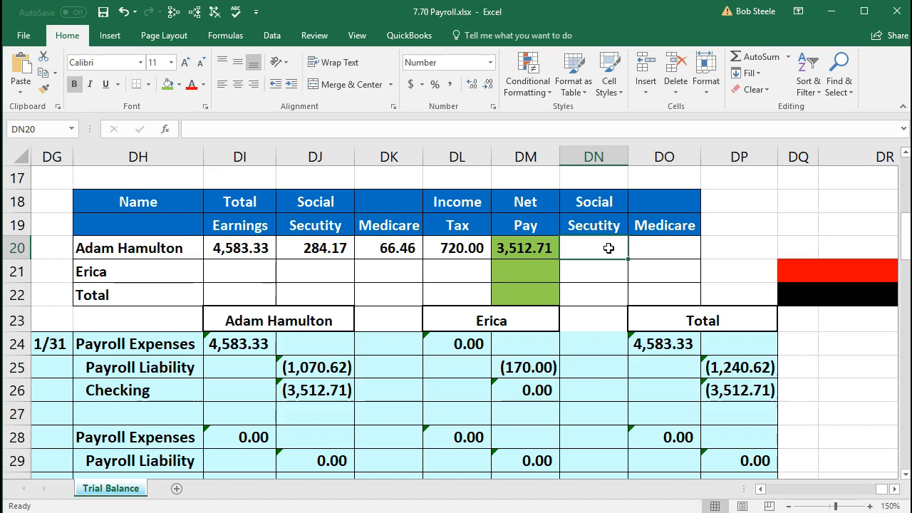
type("=")
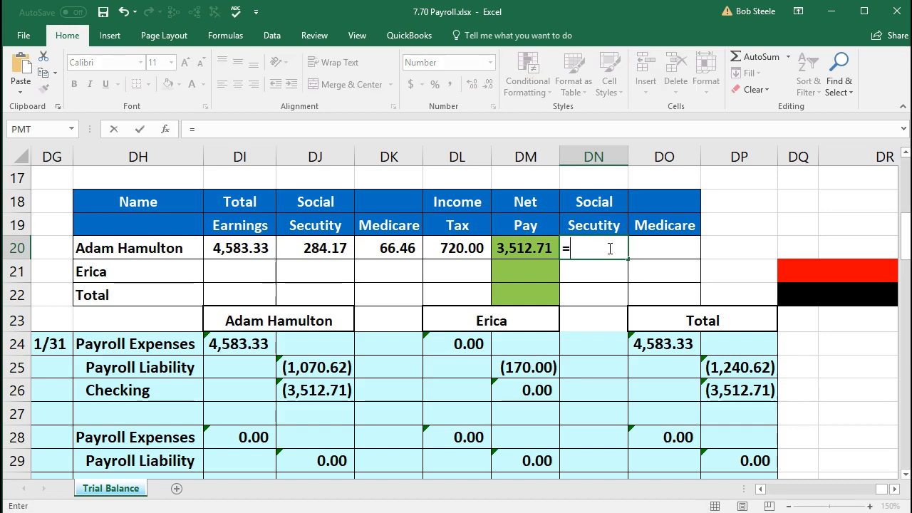
left_click(335, 239)
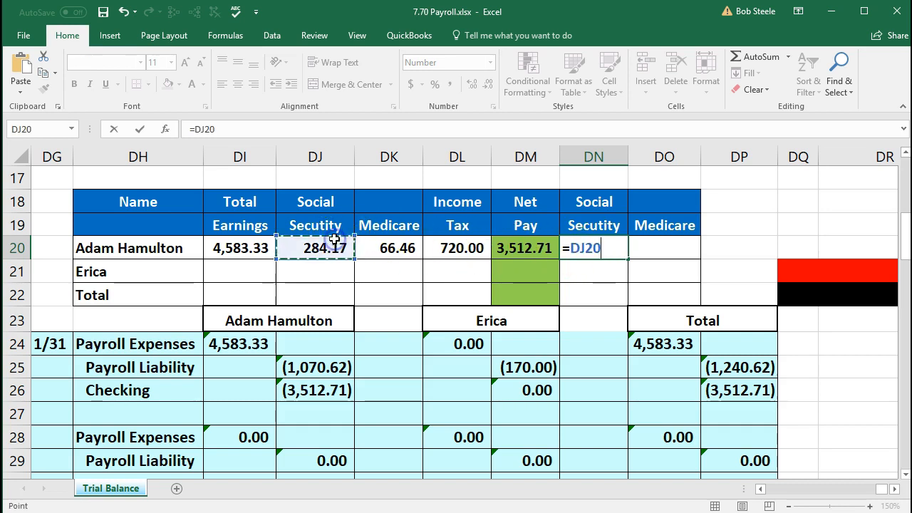
key("Tab")
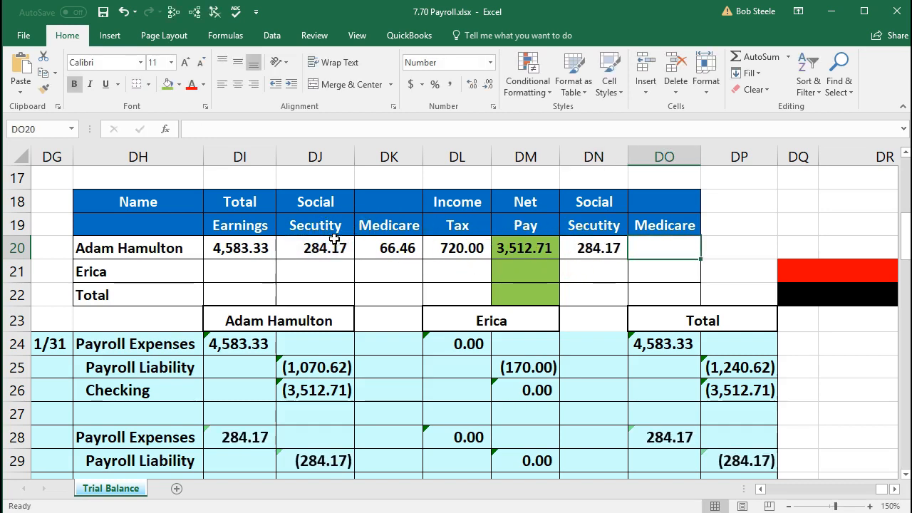
type("=")
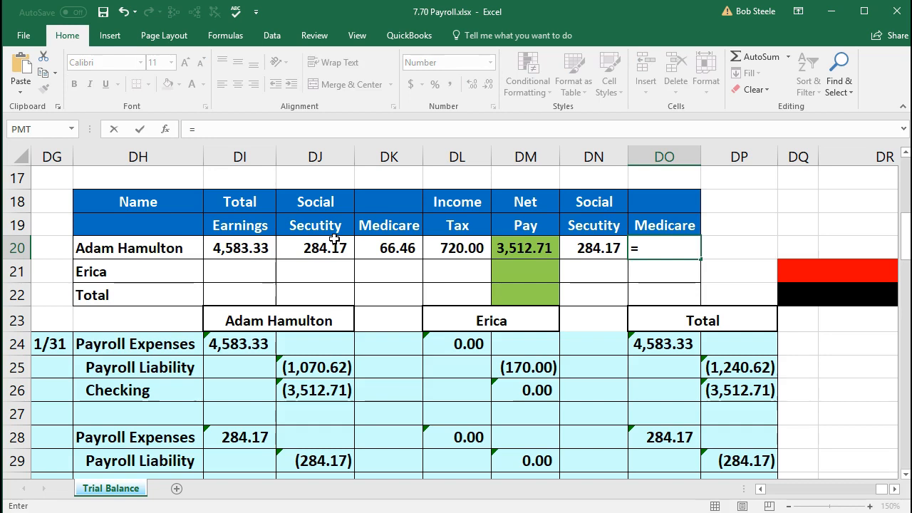
left_click(384, 248)
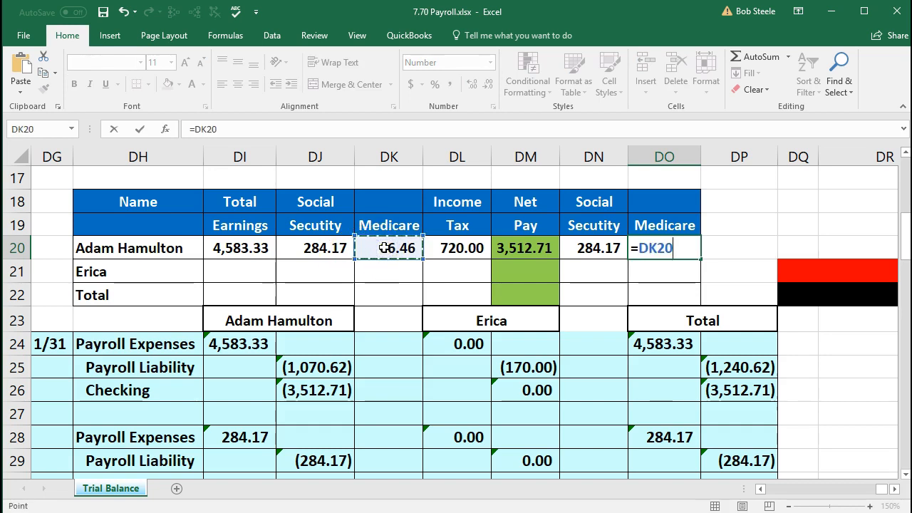
key("Return")
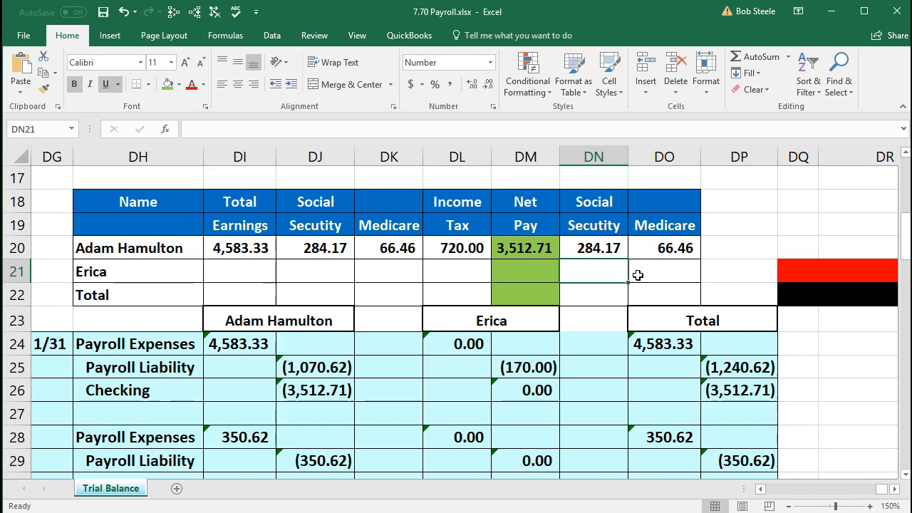
left_click(86, 511)
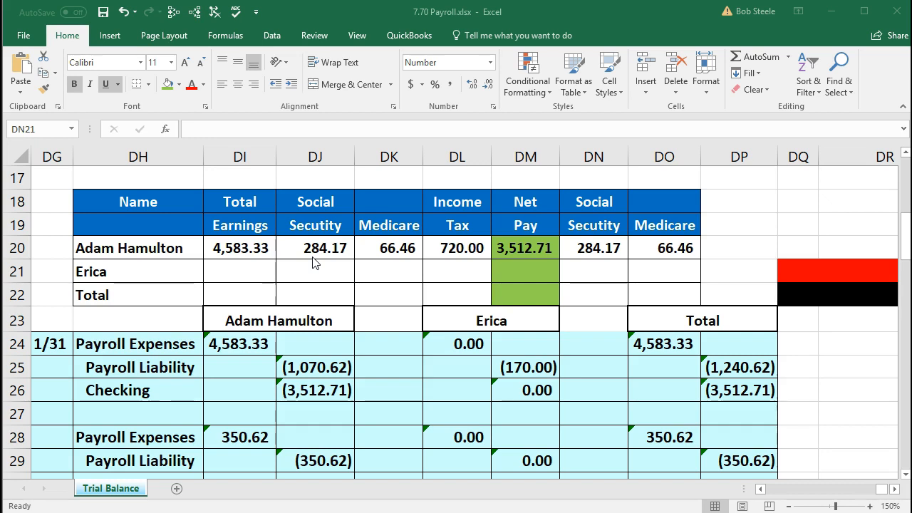
Step: Enter =40*20 in DI21 for Erica's earnings of 800.00
left_click(241, 270)
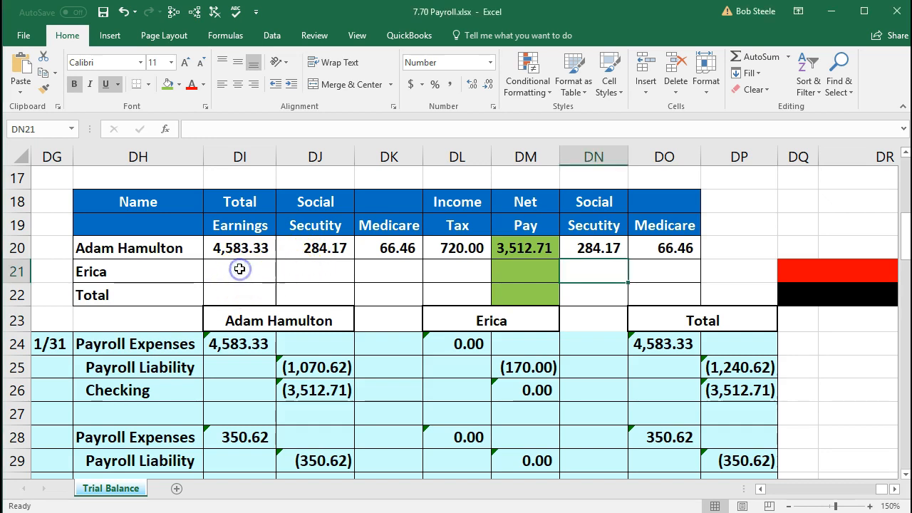
left_click(240, 270)
type("=20*")
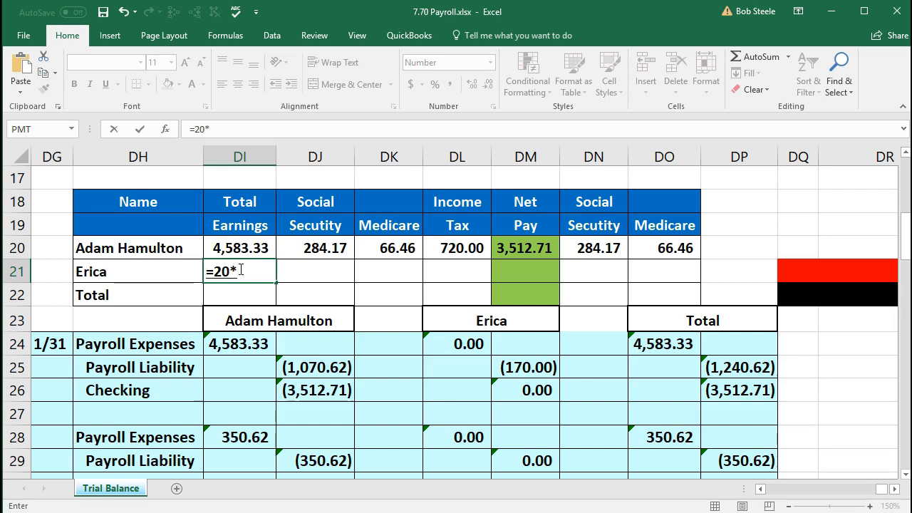
key("BackSpace")
key("BackSpace")
type("40*20")
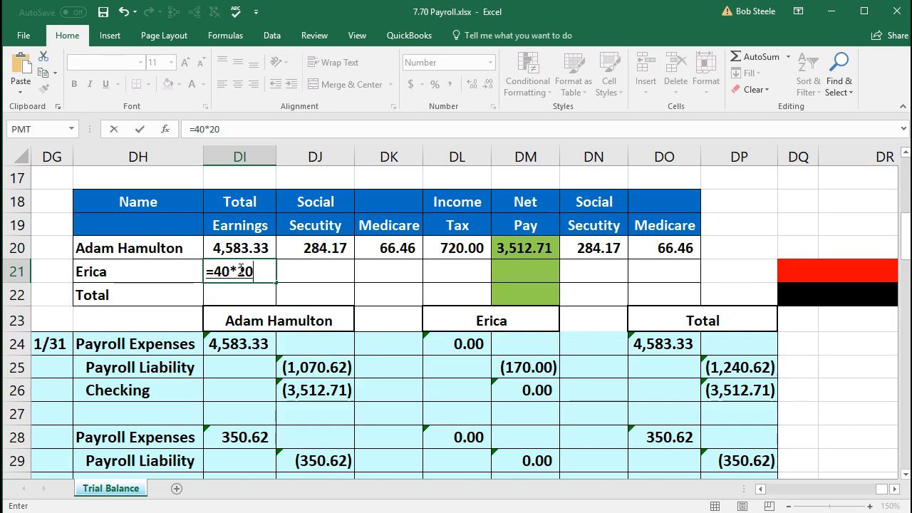
key("Tab")
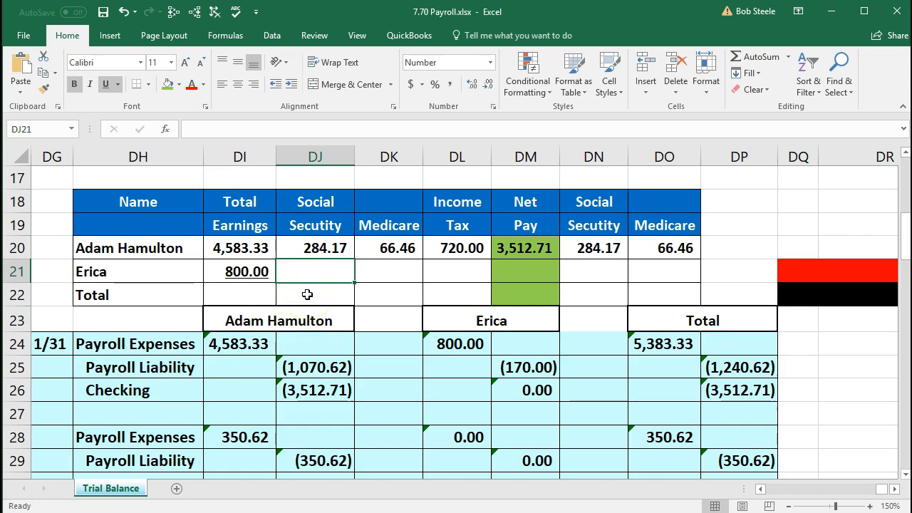
Step: Enter Erica's Social Security =DI21*.062 (49.60) in DJ21
type("=")
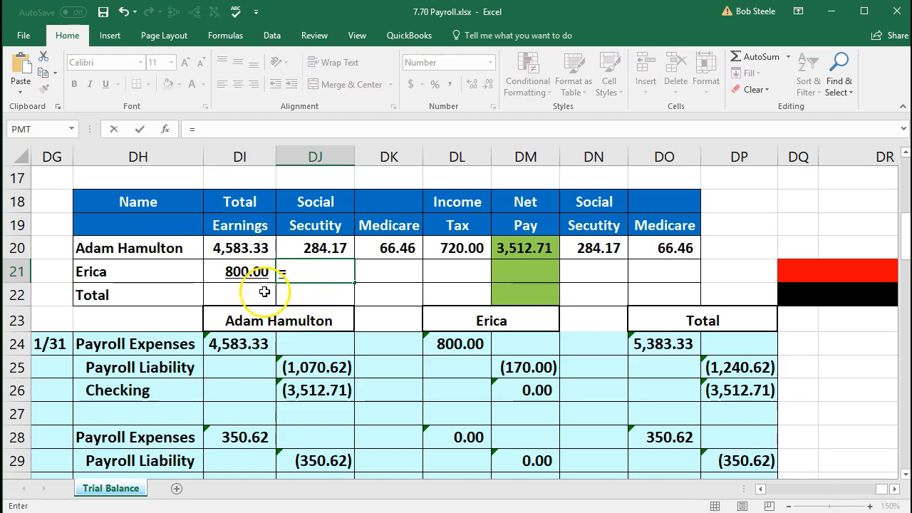
left_click(242, 271)
type("*.")
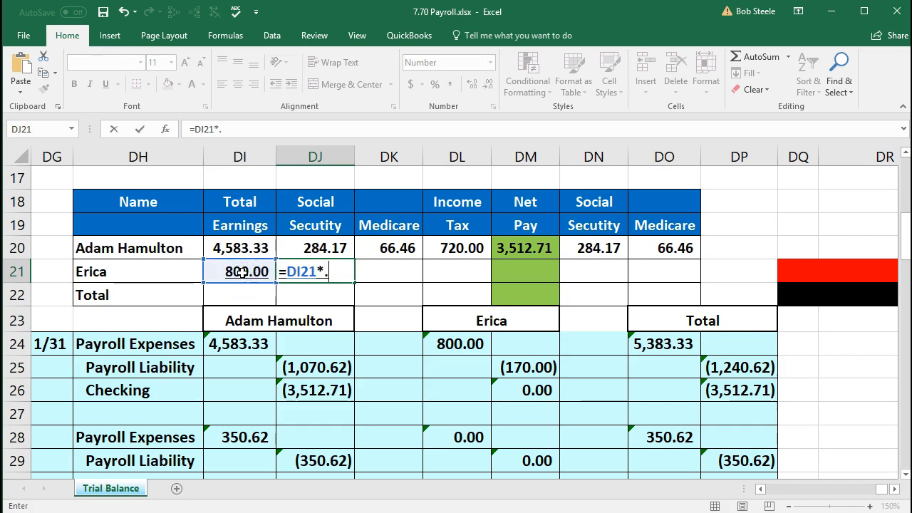
type("062")
key("Tab")
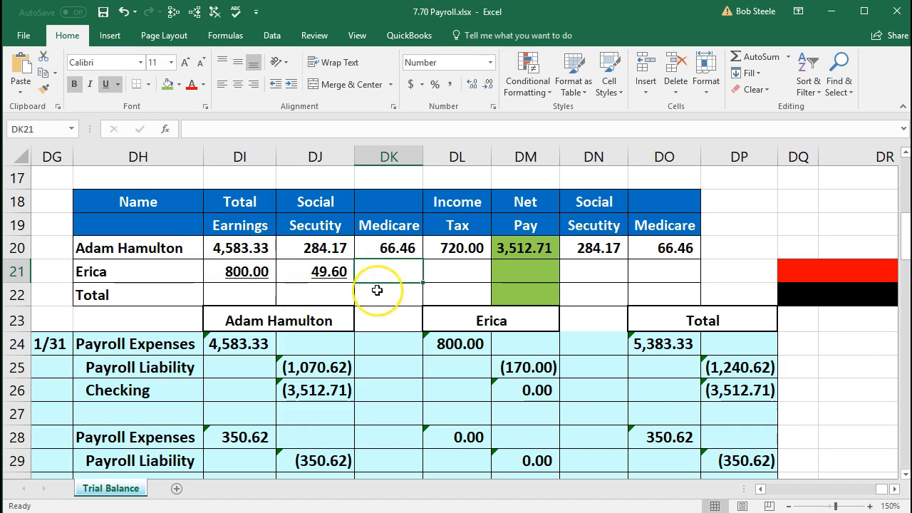
Step: Enter Erica's Medicare =DI21*.0145 (11.60) in DK21 and income tax 110.00 in DL21
type("=")
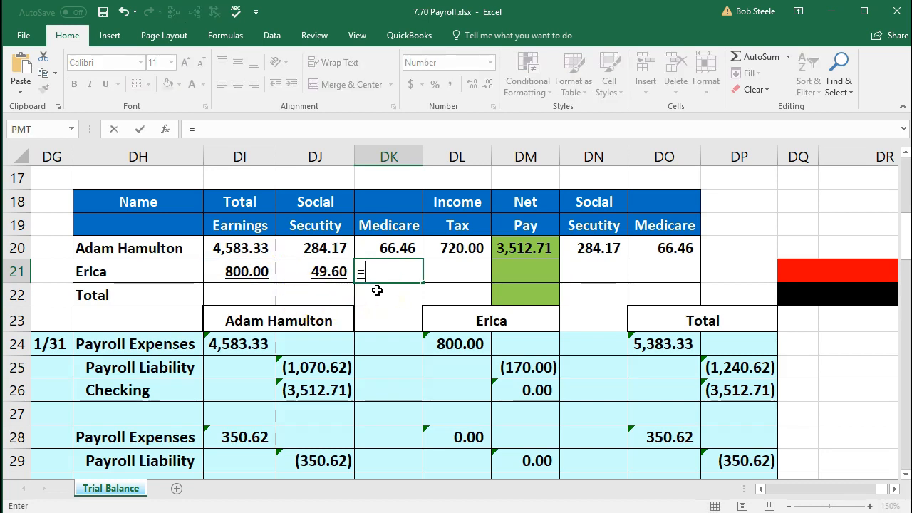
left_click(255, 273)
type("*.0145")
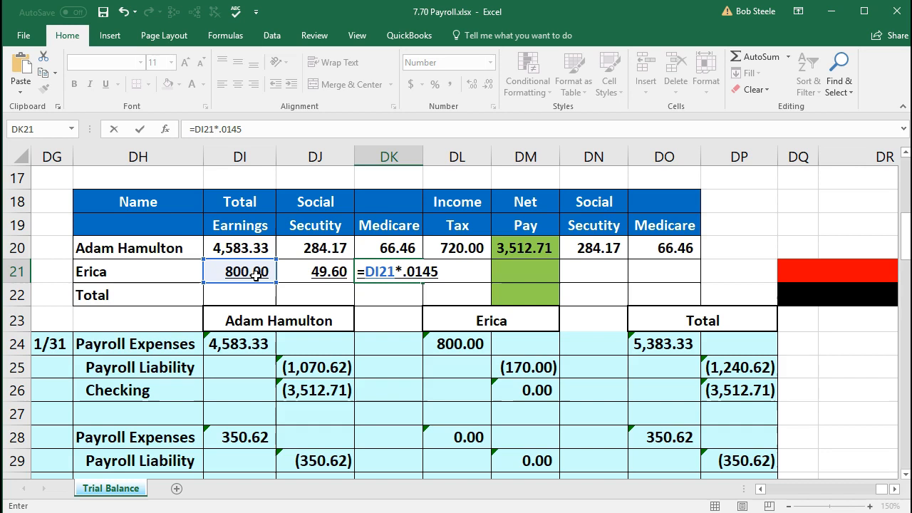
key("Tab")
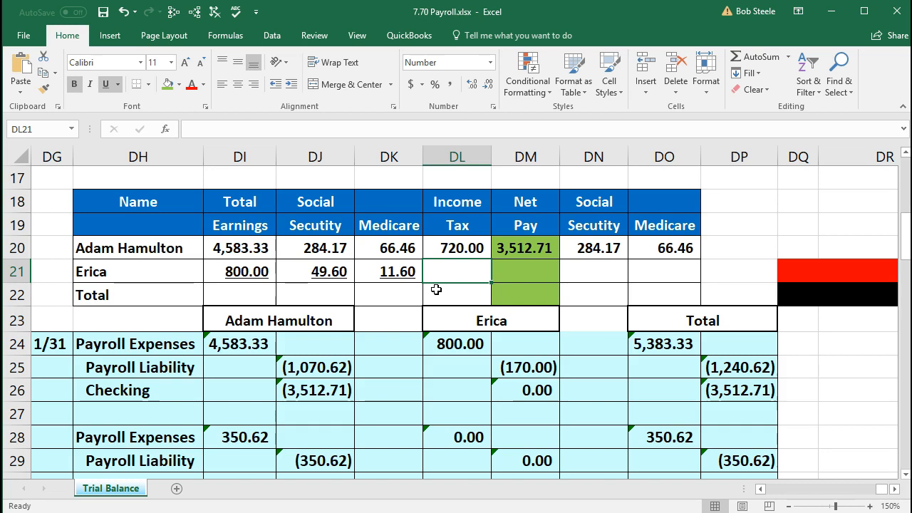
type("110")
key("Tab")
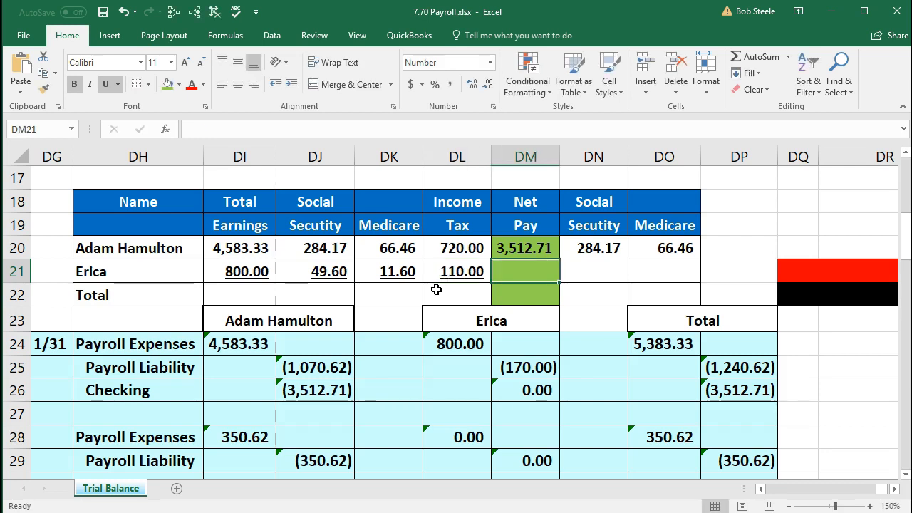
key("XF86Calculator")
left_click(676, 322)
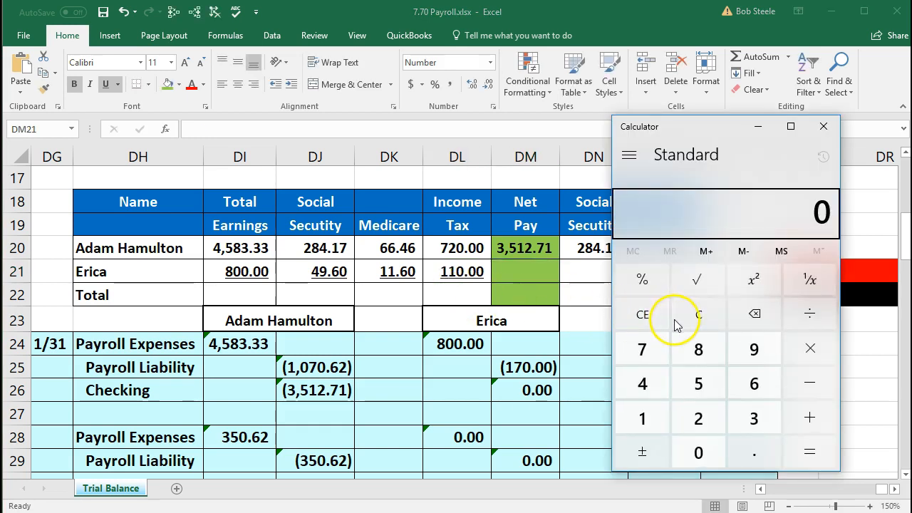
Step: Subtract 49.6, 11.6 and 110 from 800 in Calculator to get net pay 628.8
type("800")
key("minus")
type("49")
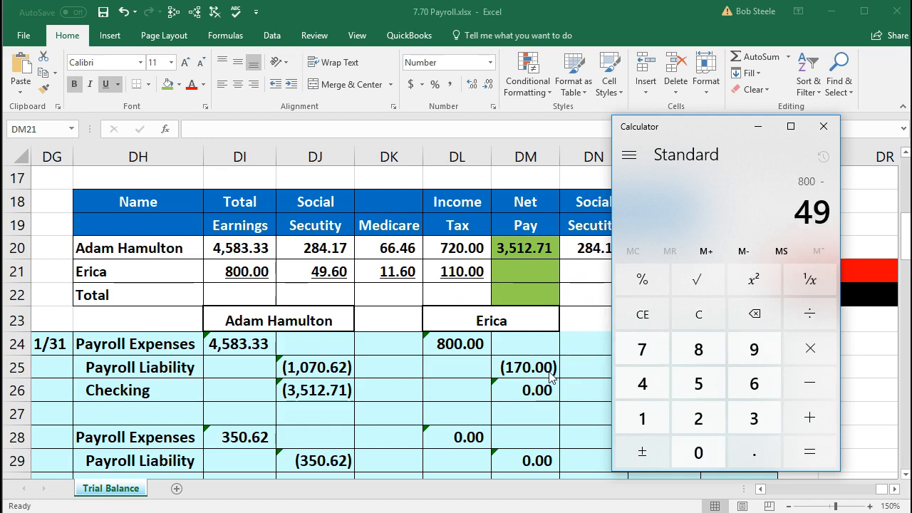
type(".6")
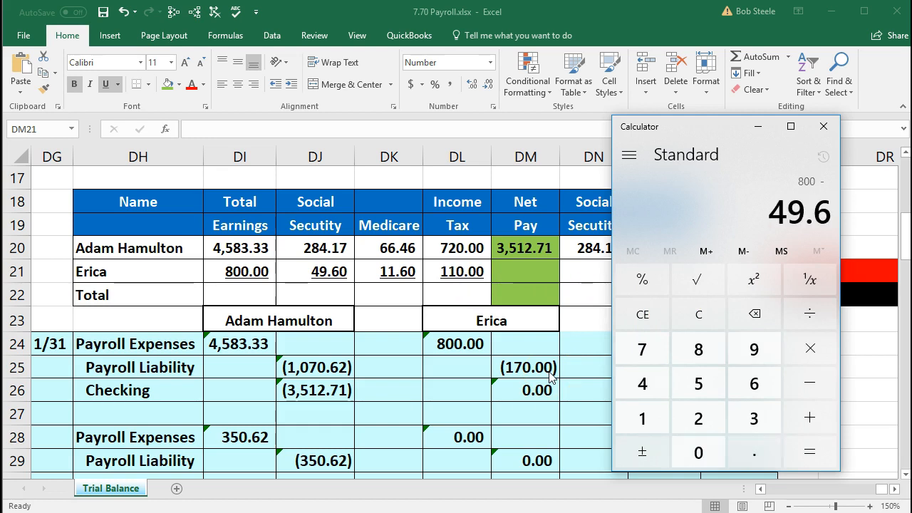
key("minus")
type("11.6")
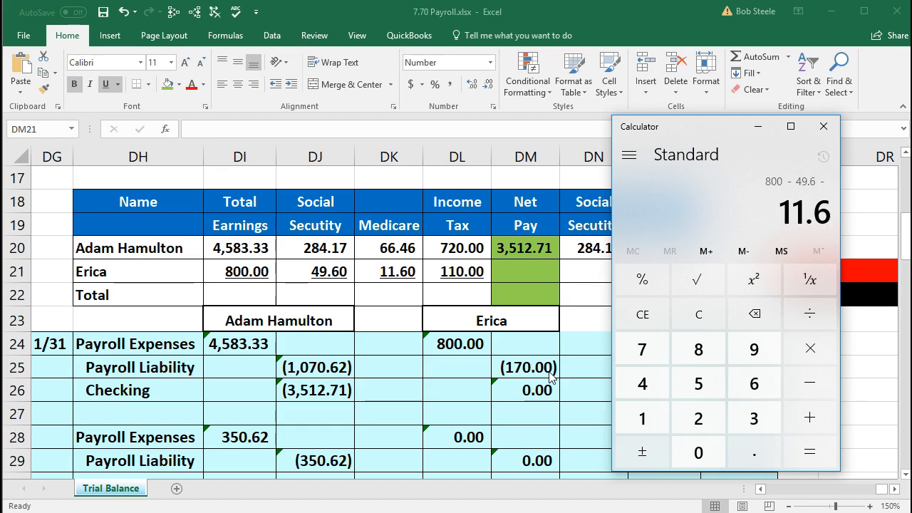
key("minus")
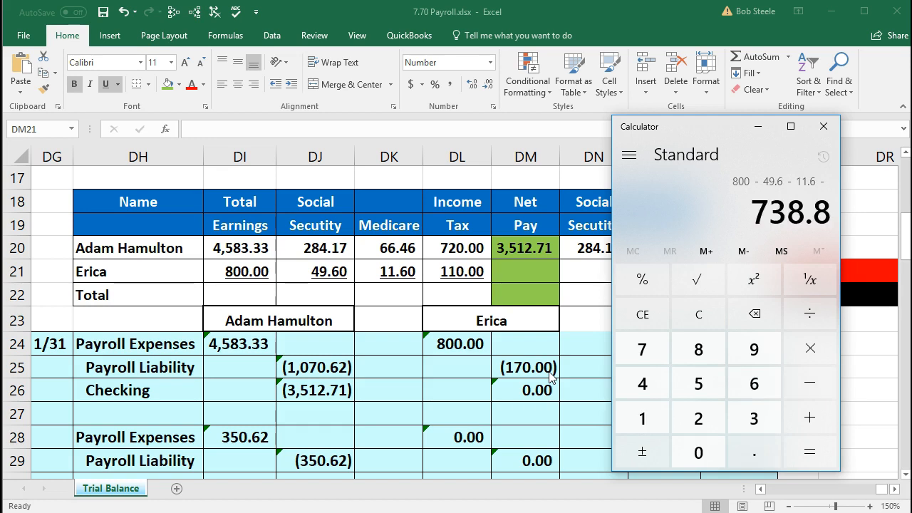
type("110")
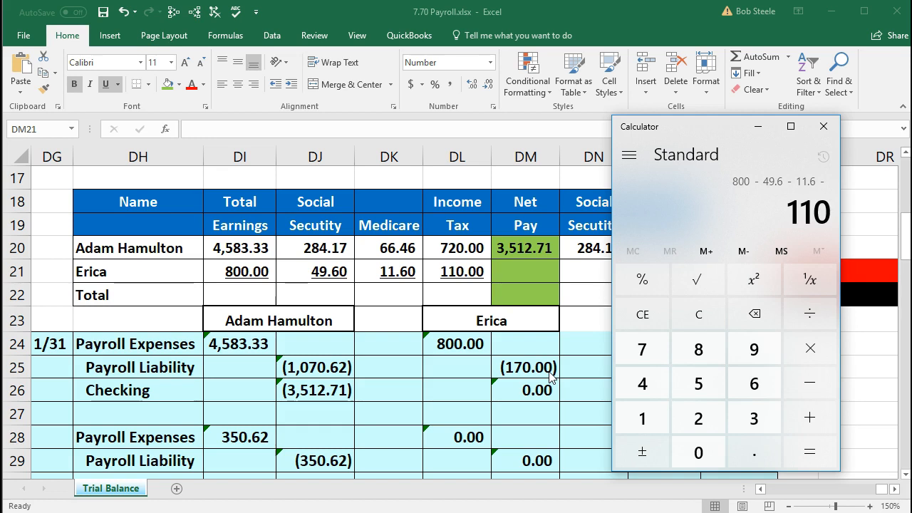
key("Return")
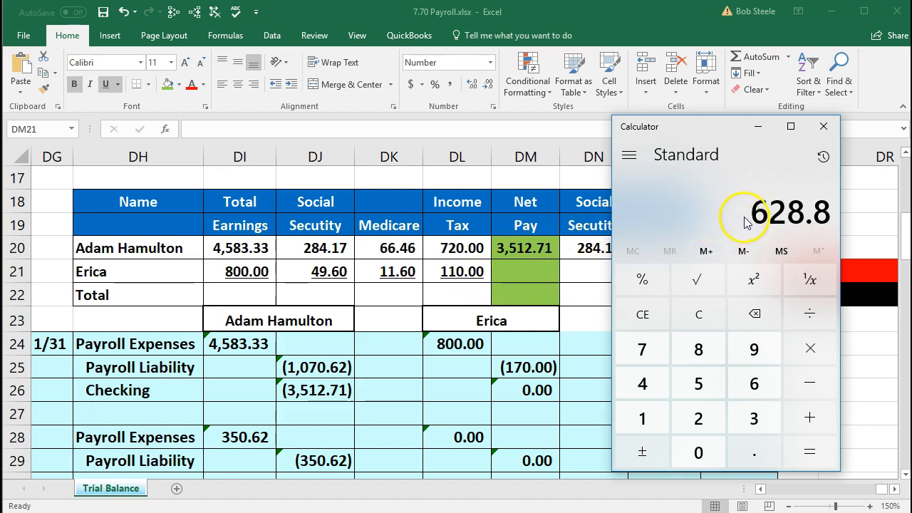
Step: Enter Erica's net pay =DI21-DJ21-DK21-DL21 in DM21, giving 628.80
left_click(759, 127)
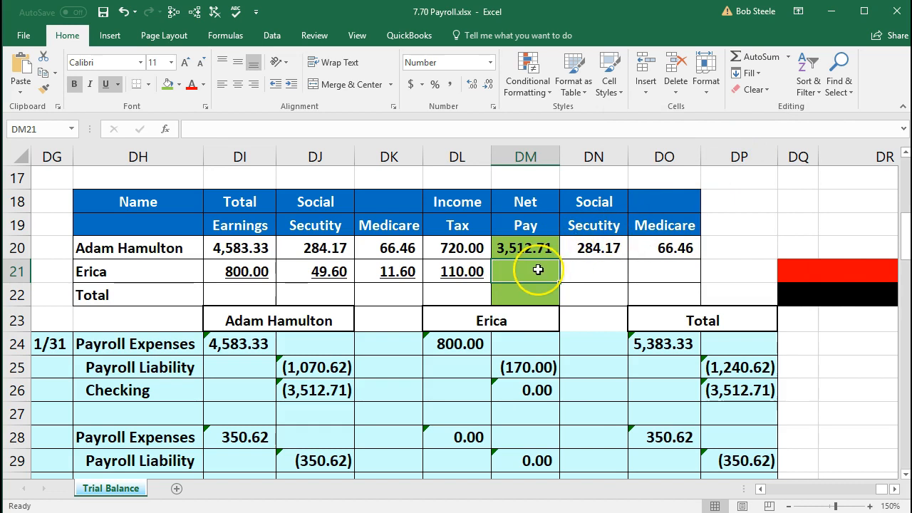
type("=")
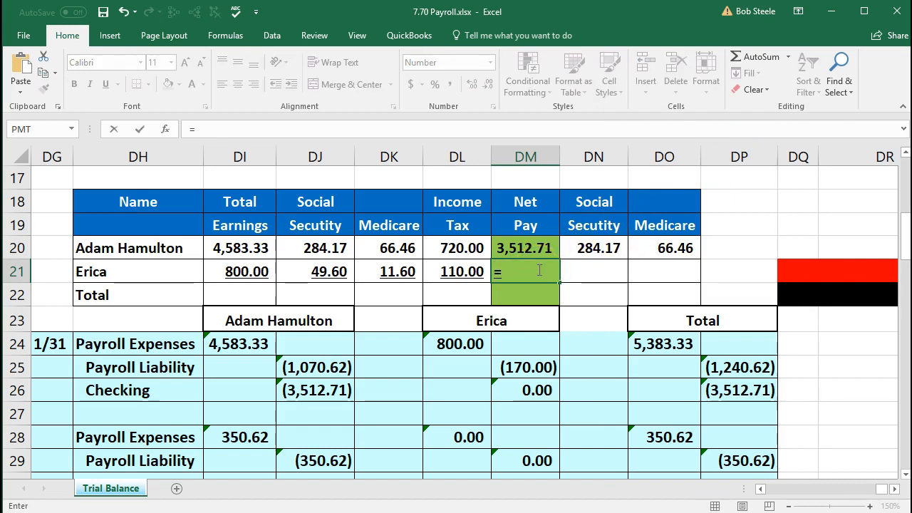
left_click(254, 272)
type("-")
left_click(327, 277)
type("-")
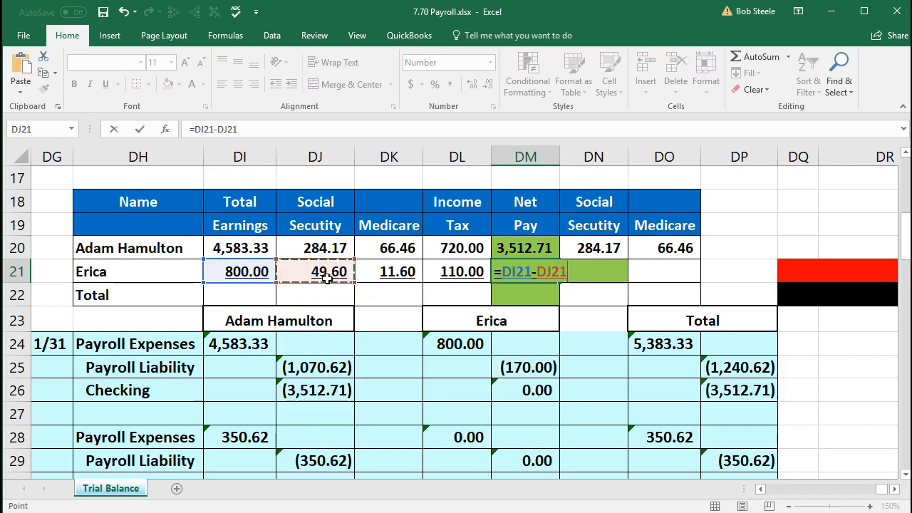
left_click(389, 273)
type("-")
left_click(457, 271)
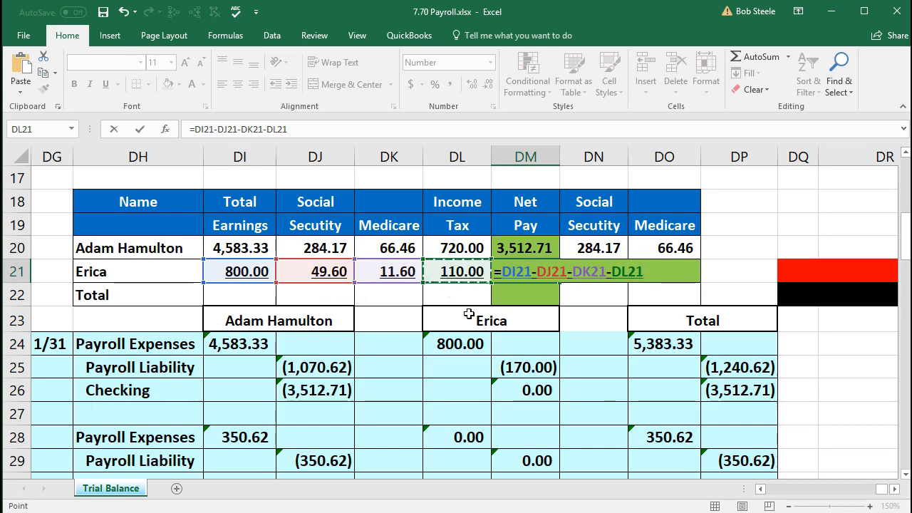
key("Return")
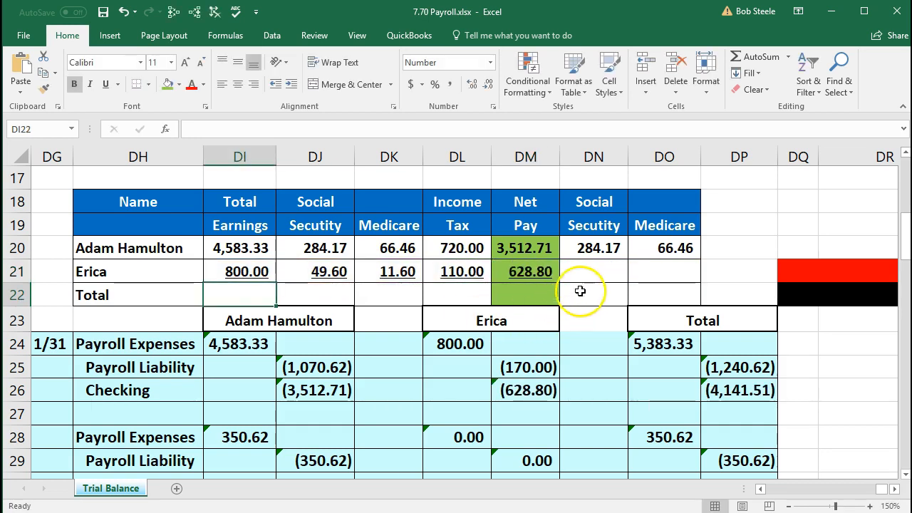
Step: Link DN21 to DJ21 and DO21 to DK21 for employer taxes of 49.60 and 11.60
left_click(589, 270)
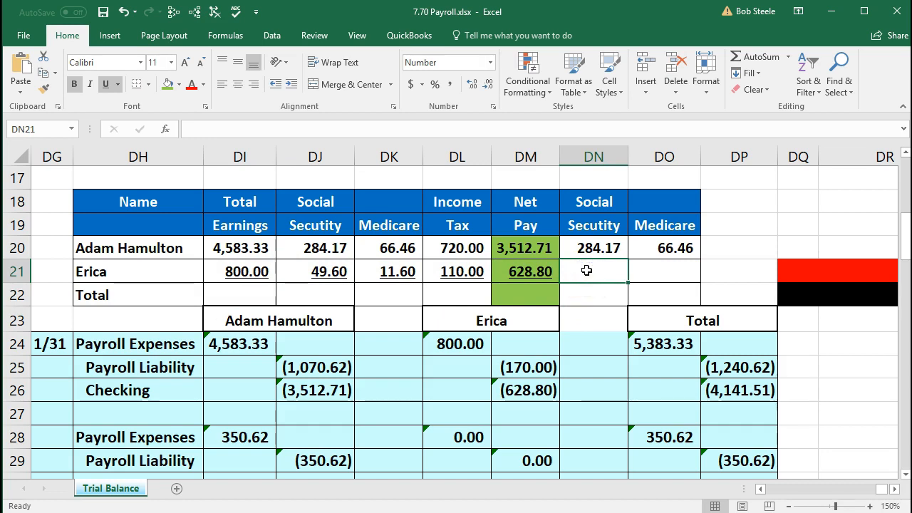
type("=")
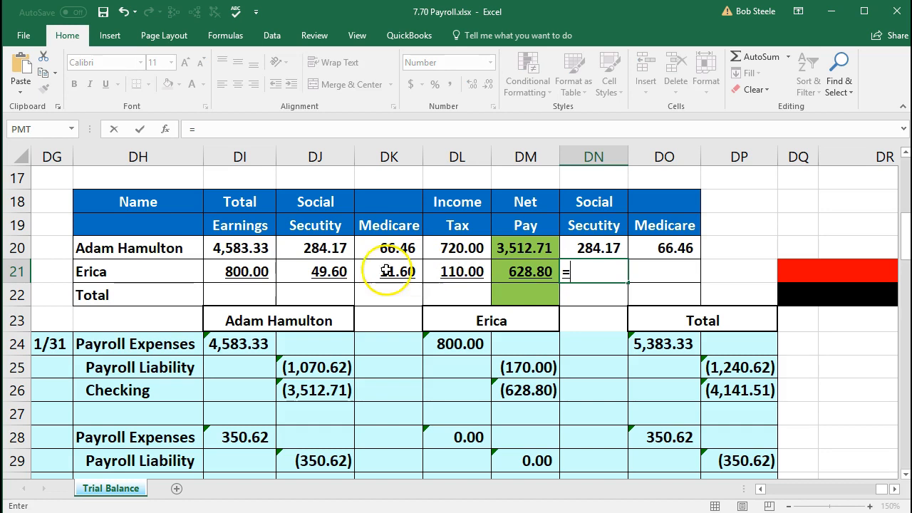
left_click(324, 271)
key("Tab")
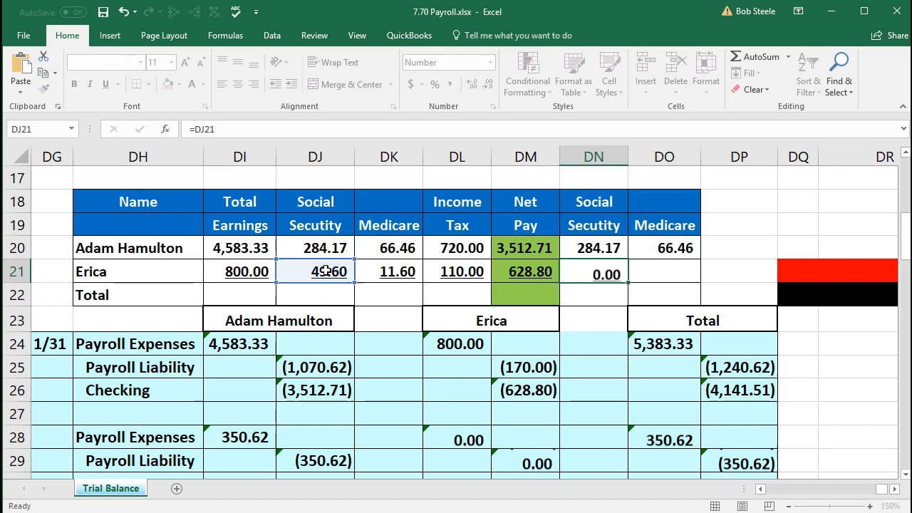
type("=")
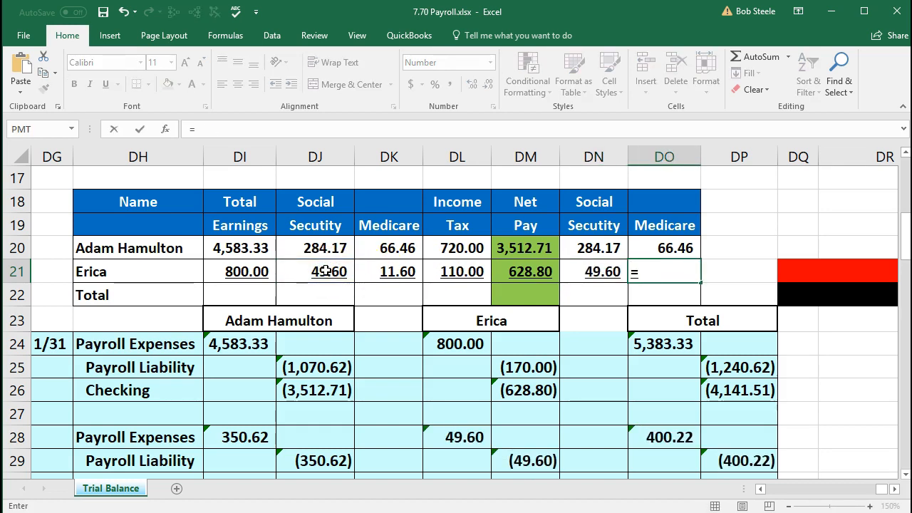
left_click(390, 269)
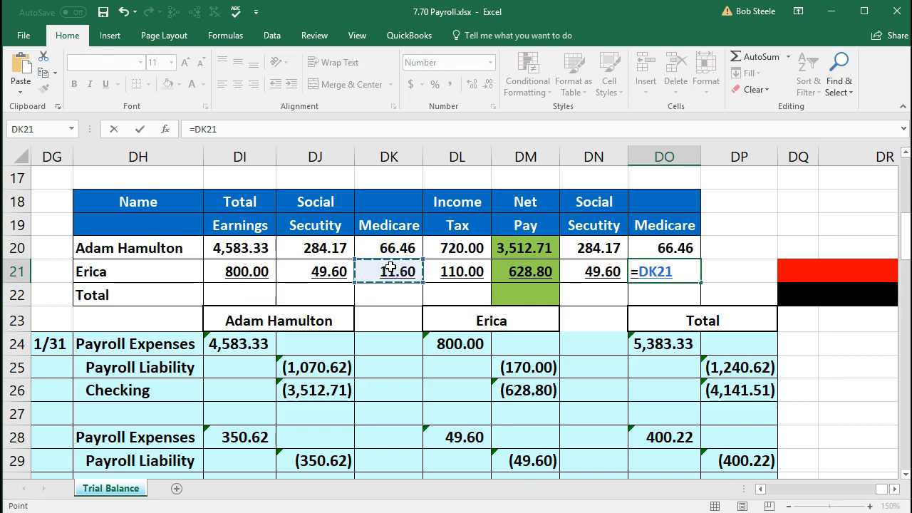
key("Return")
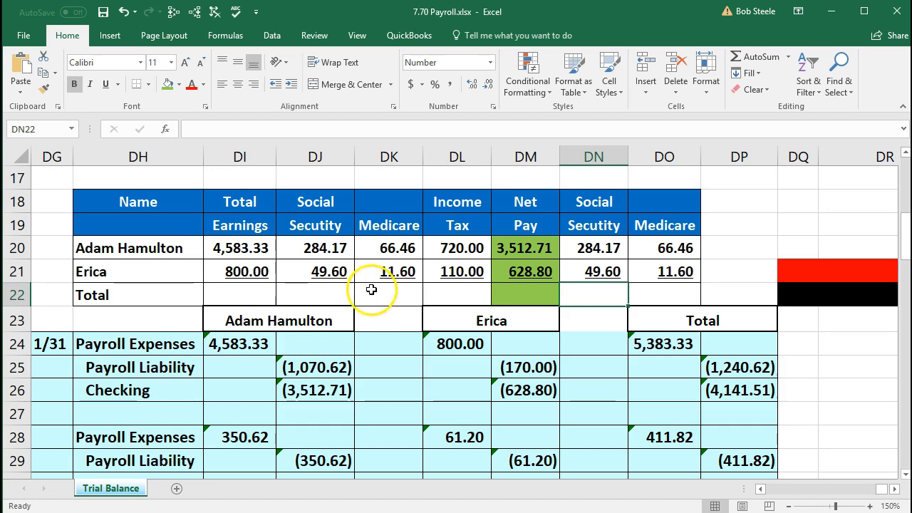
left_click(506, 248)
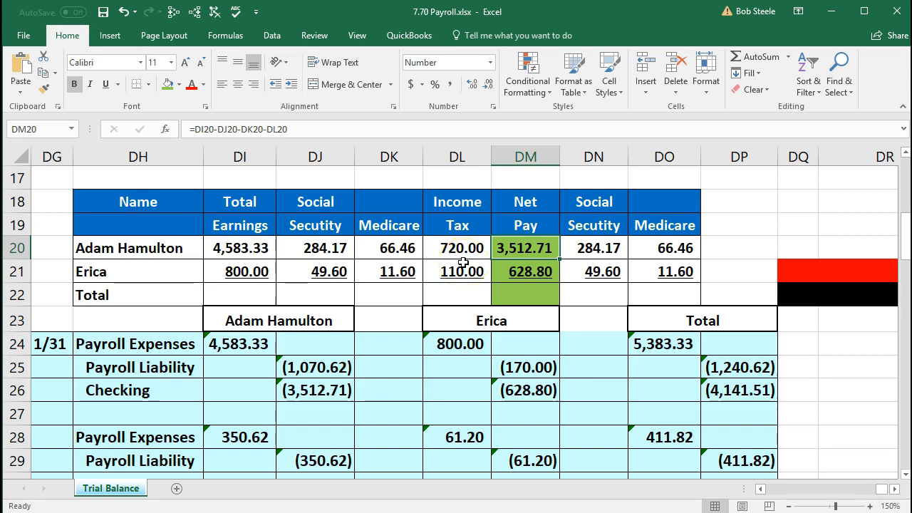
left_click(534, 272)
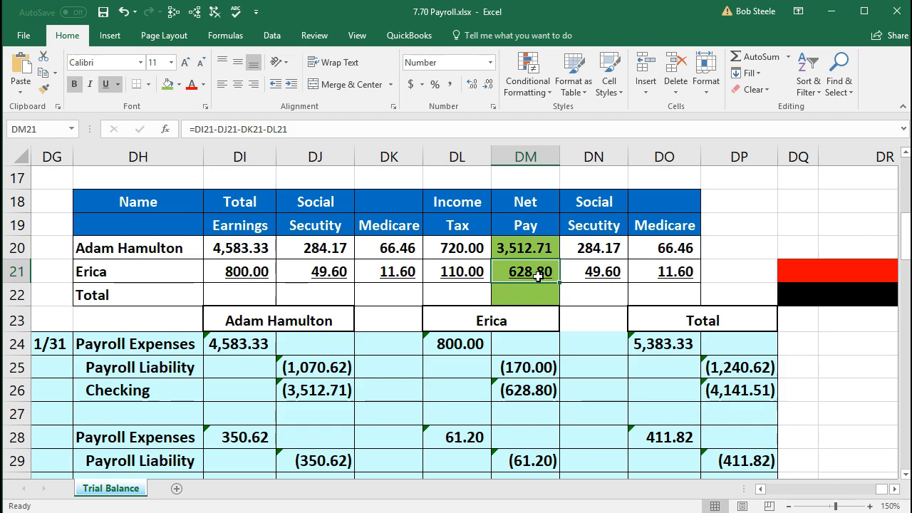
left_click_drag(539, 248, 537, 270)
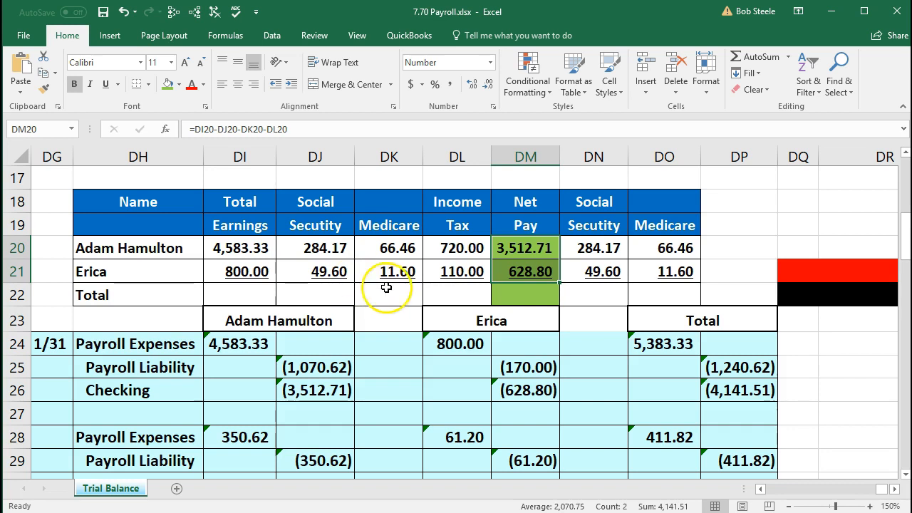
left_click(506, 272)
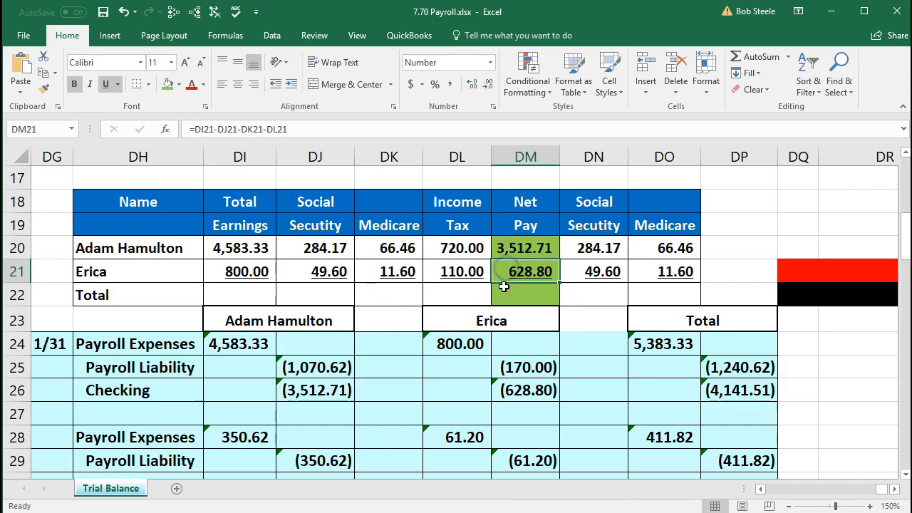
left_click(260, 296)
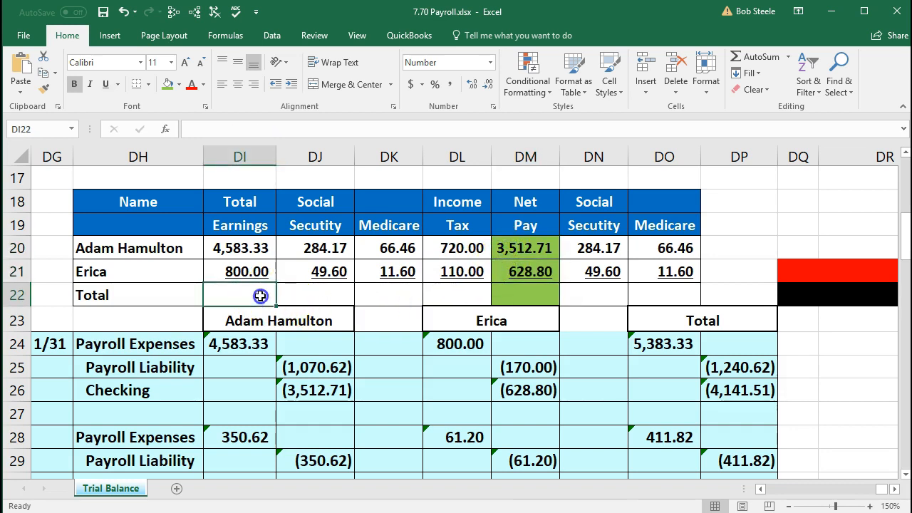
Step: Sum earnings and Social Security in DI22 and DJ22: 5,383.33 and 333.77
type("=sum(")
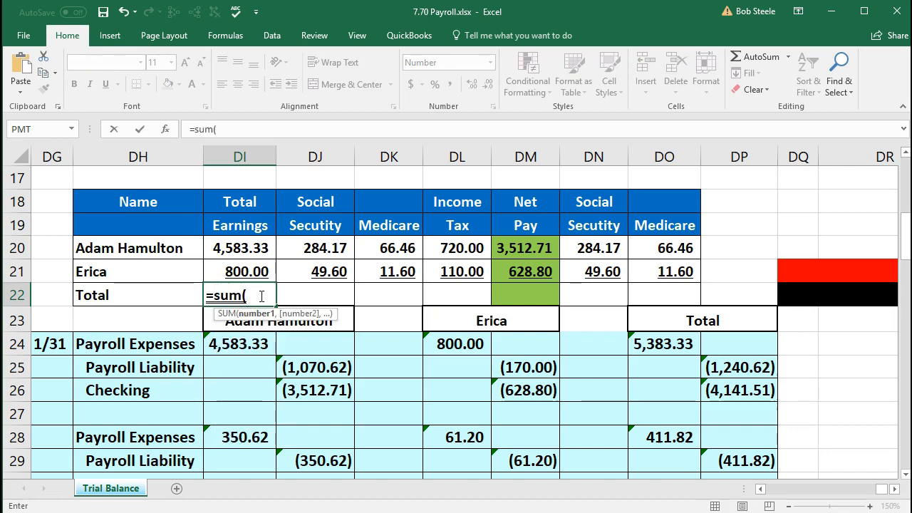
key("Up")
key("shift+Up")
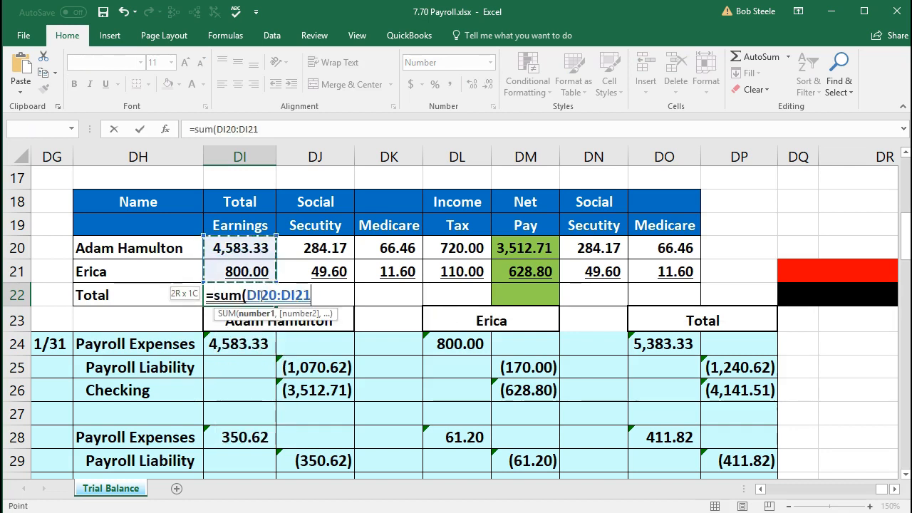
key("Return")
left_click(260, 296)
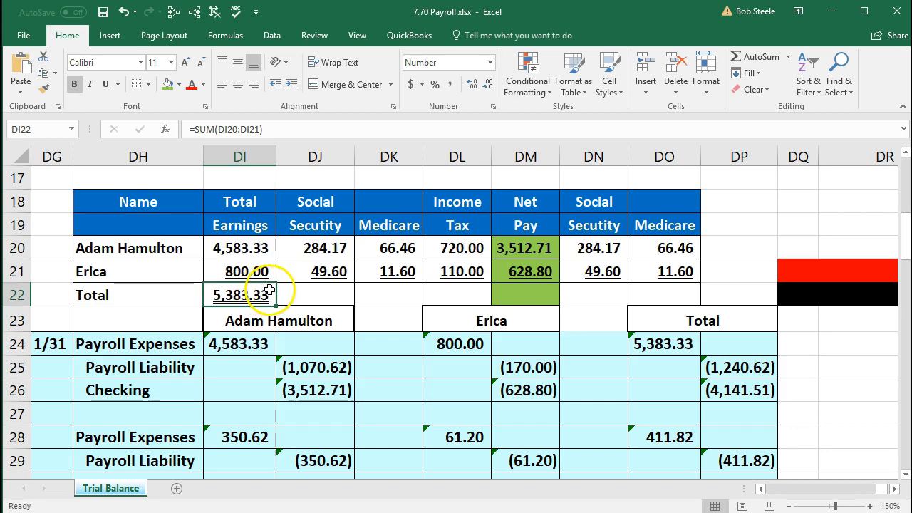
left_click(326, 296)
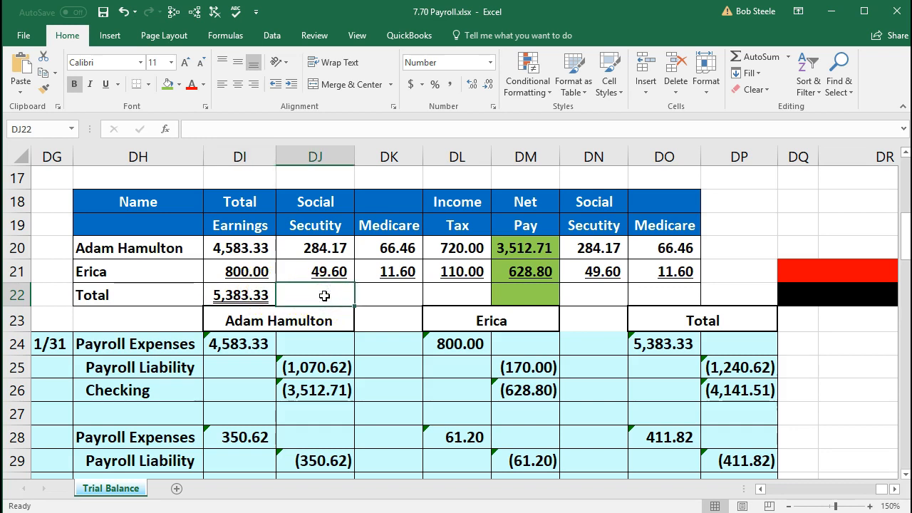
type("=sum(")
left_click_drag(325, 271, 325, 248)
key("Return")
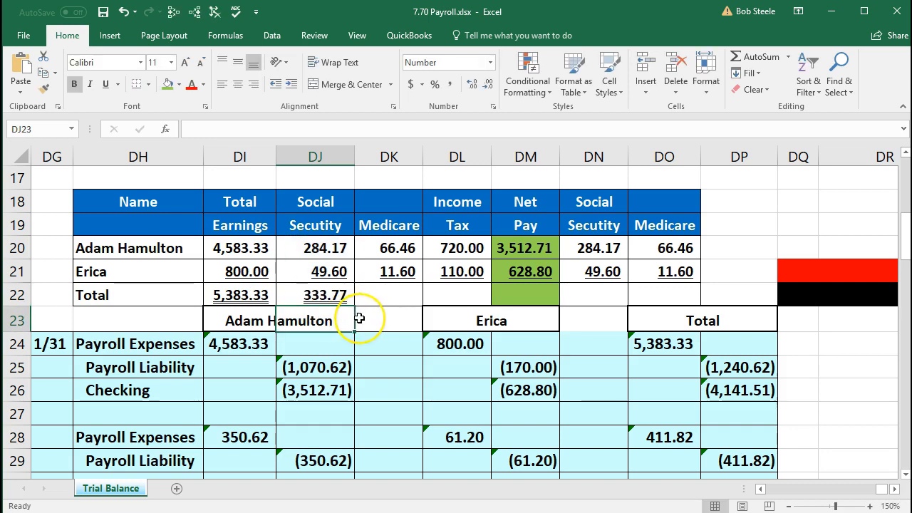
Step: Sum Medicare and income tax in DK22 and DL22: 78.06 and 830.00
left_click(393, 295)
type("=sum(")
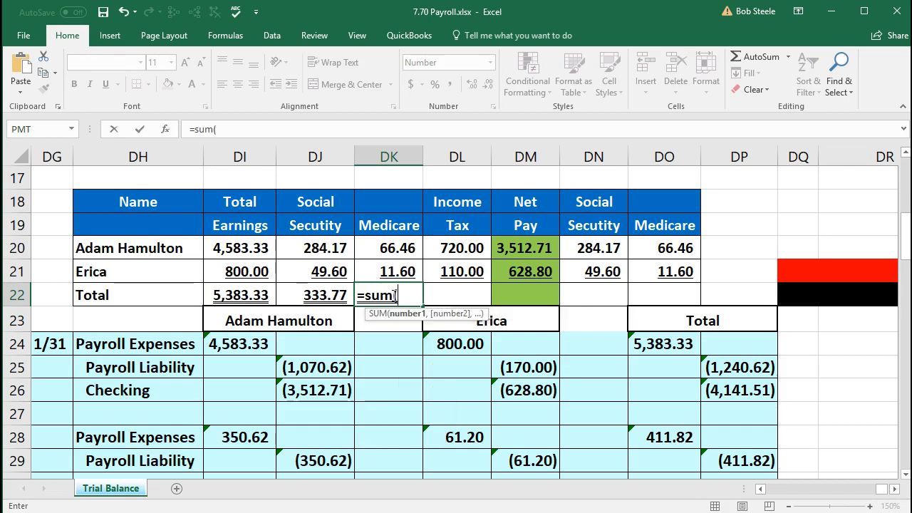
left_click_drag(390, 272, 390, 248)
key("Return")
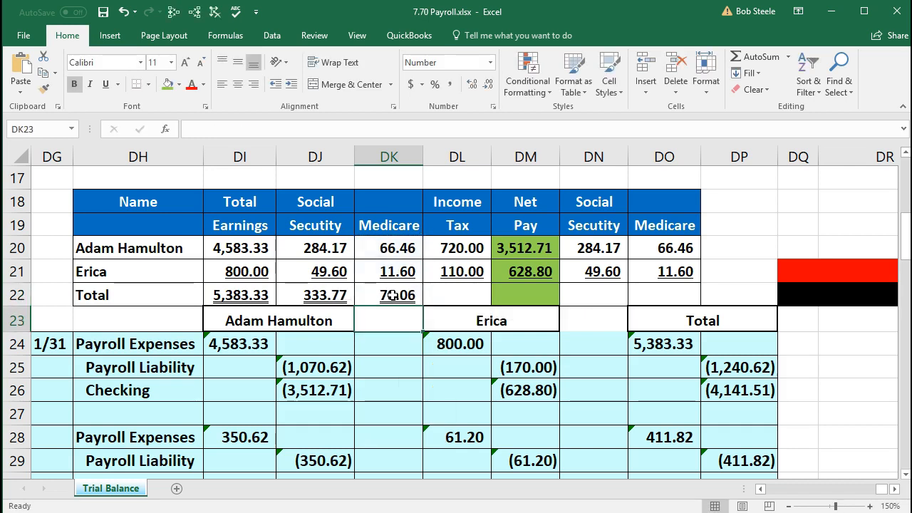
left_click(448, 295)
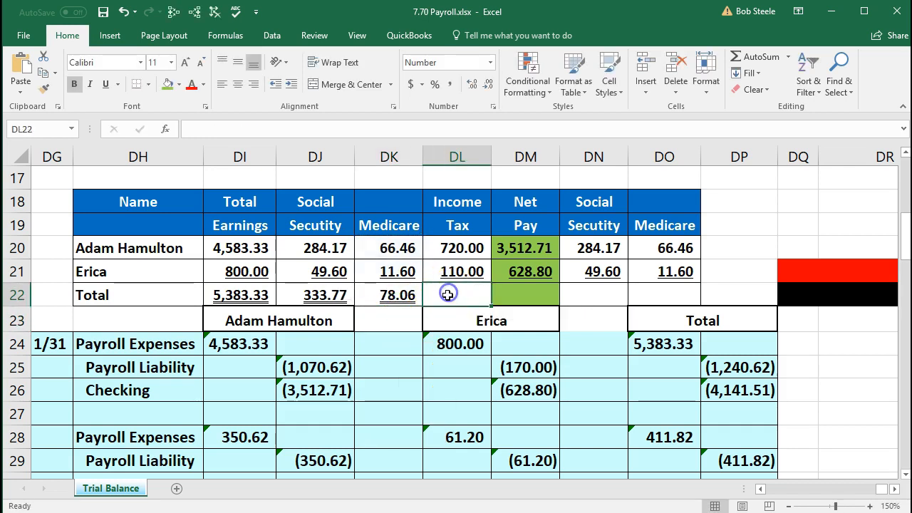
type("=sum(")
left_click_drag(456, 272, 456, 248)
key("Return")
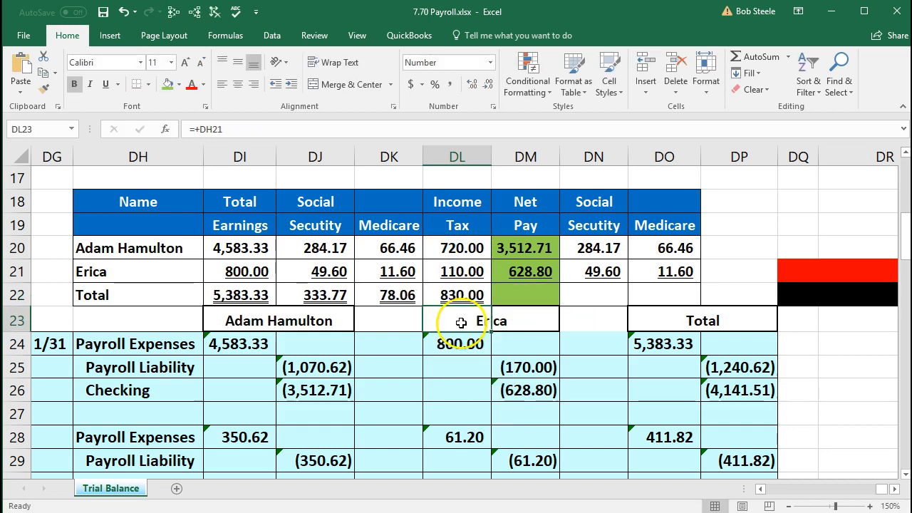
left_click(518, 293)
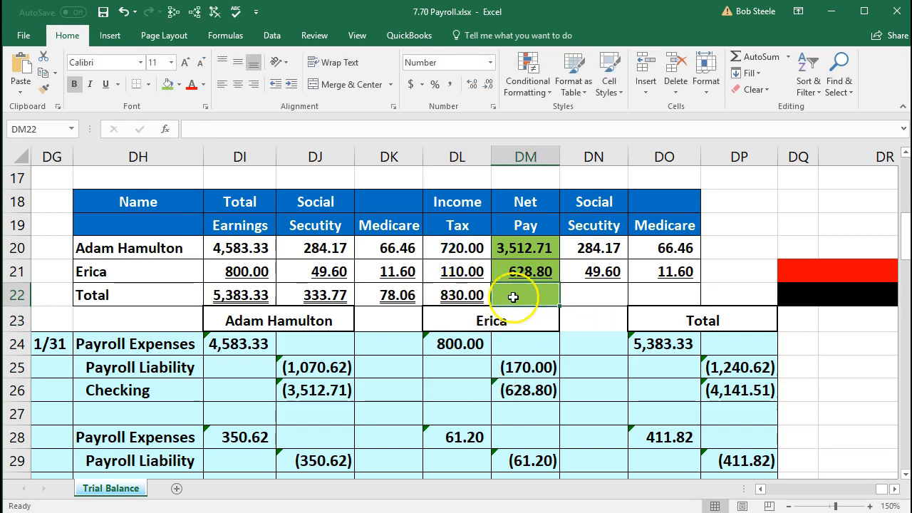
Step: Build the Net Pay total as earnings minus Social Security, Medicare and income tax, giving 4,141.51
left_click(531, 246)
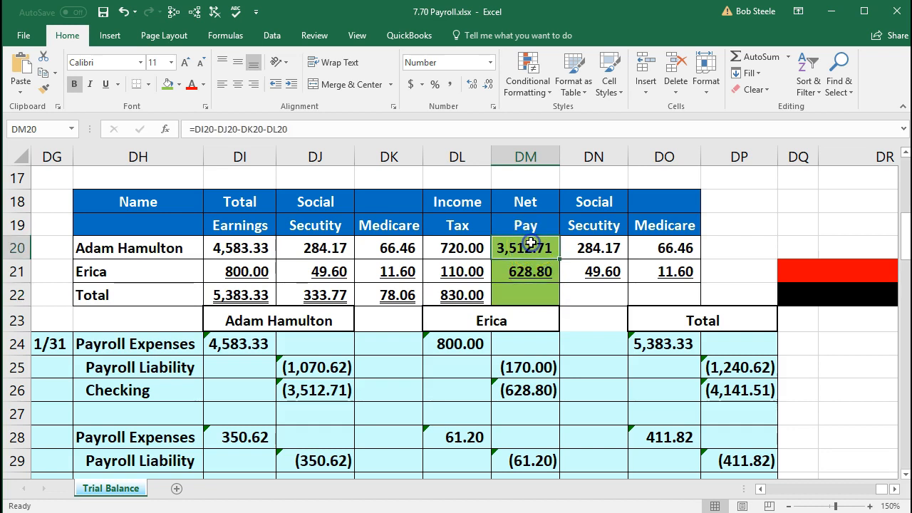
left_click(533, 293)
type("=")
key("Left")
key("Left")
key("Left")
key("Left")
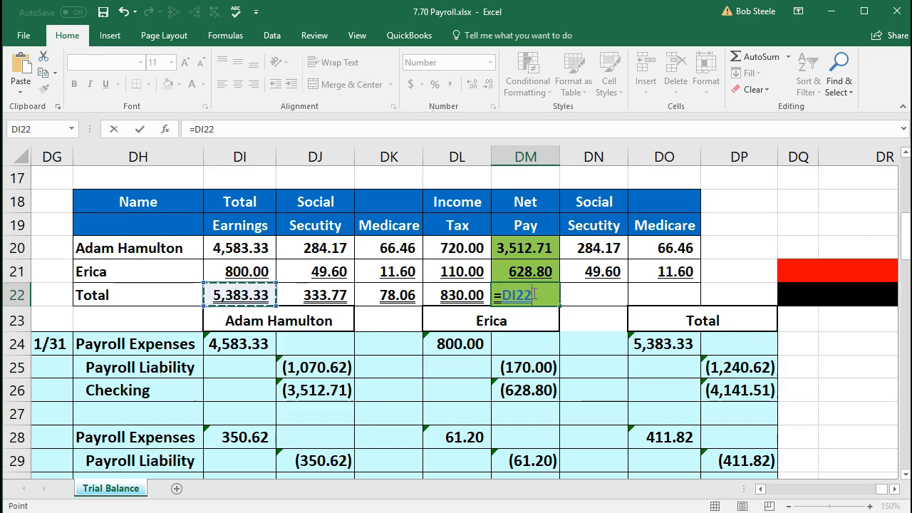
type("-")
key("Left")
key("Left")
key("Left")
type("-")
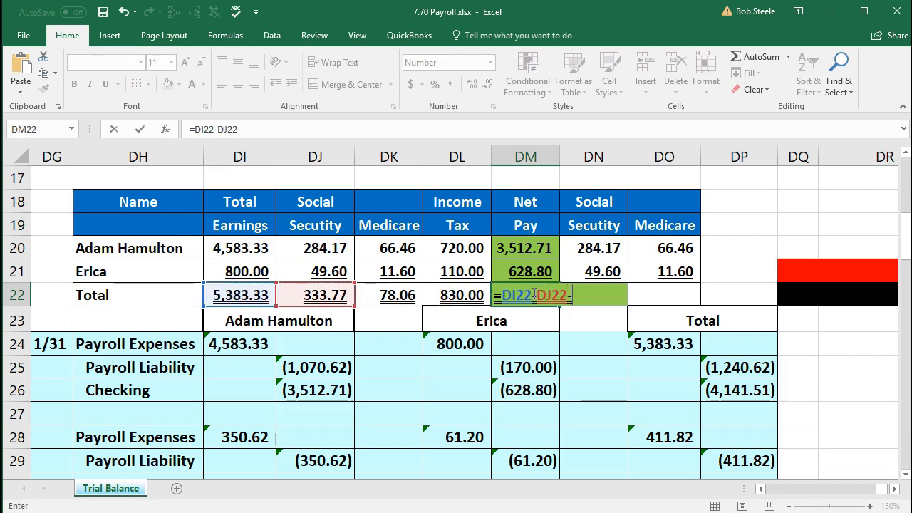
key("Left")
key("Left")
type("-")
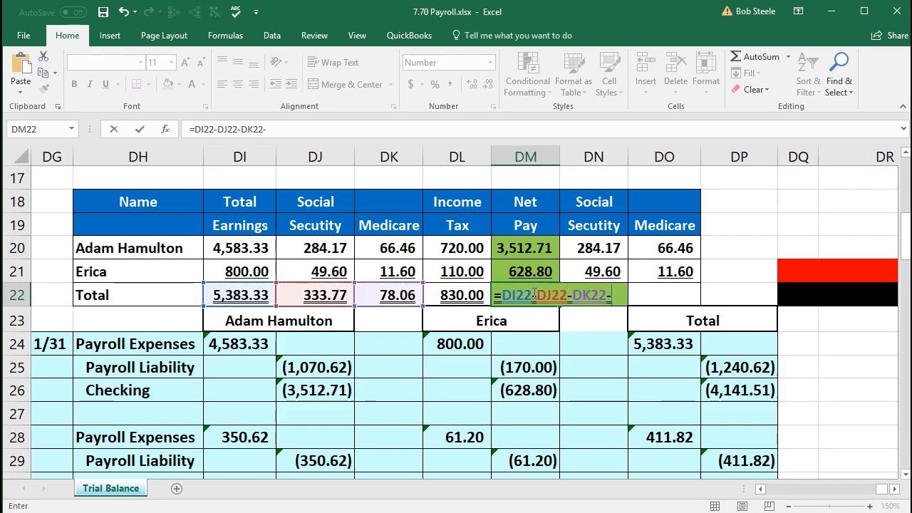
key("Left")
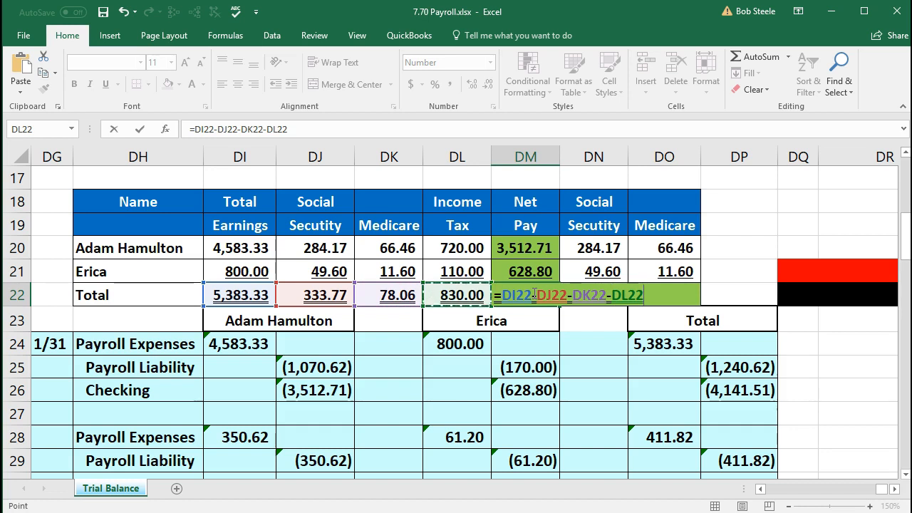
key("Return")
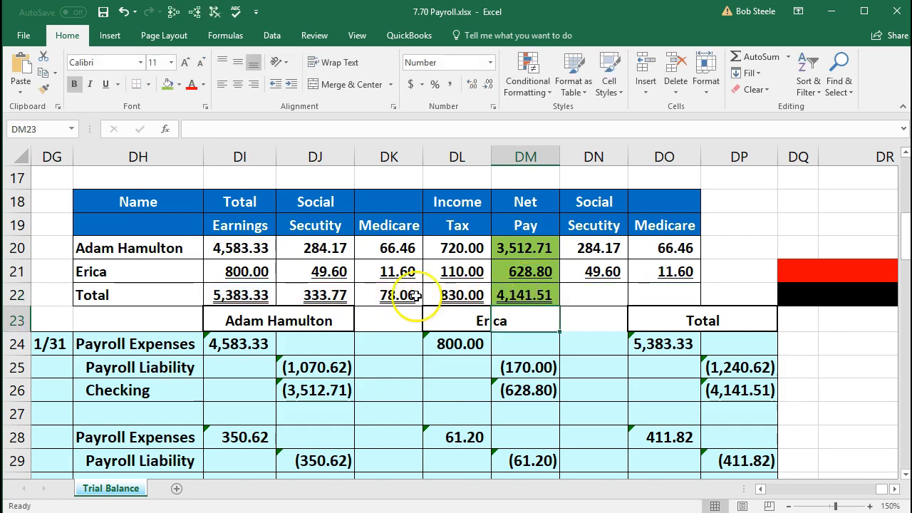
left_click_drag(519, 249, 513, 272)
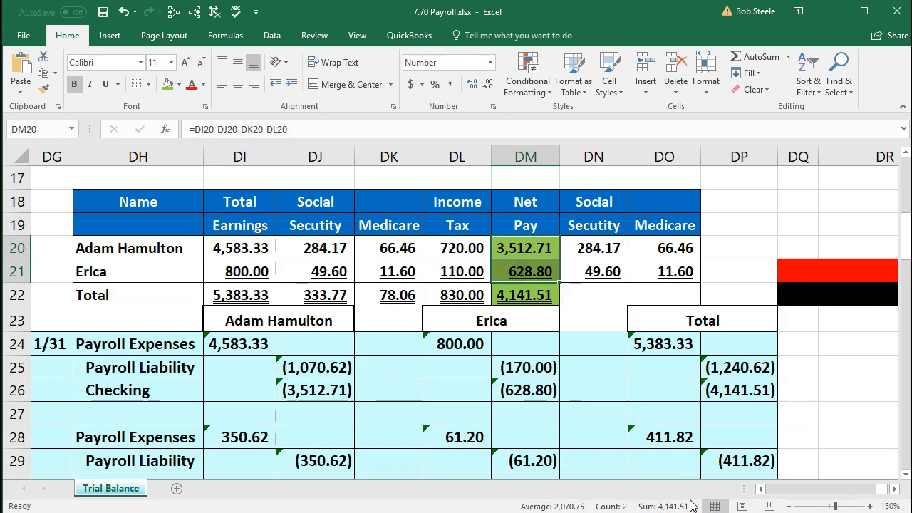
Step: Sum both employees' employer Social Security (333.77) and Medicare (78.06) into the Total row
left_click(603, 292)
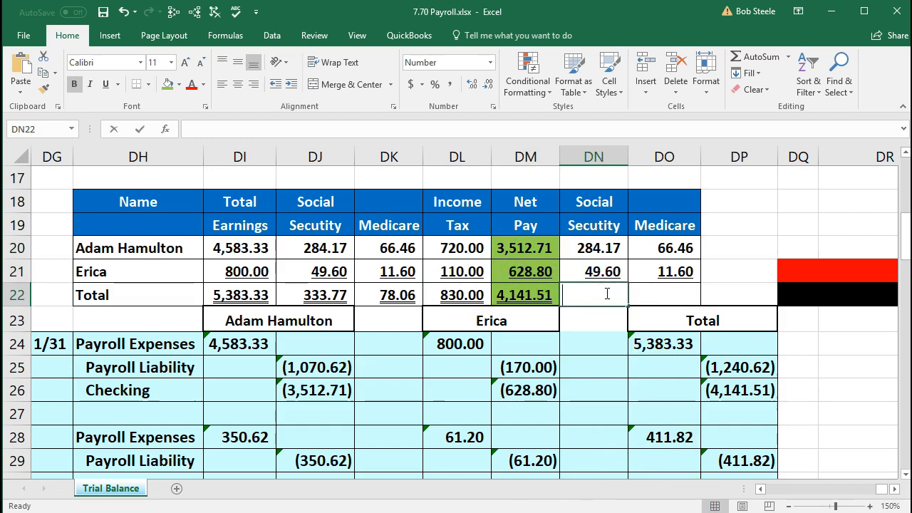
type("=sum(")
key("Up")
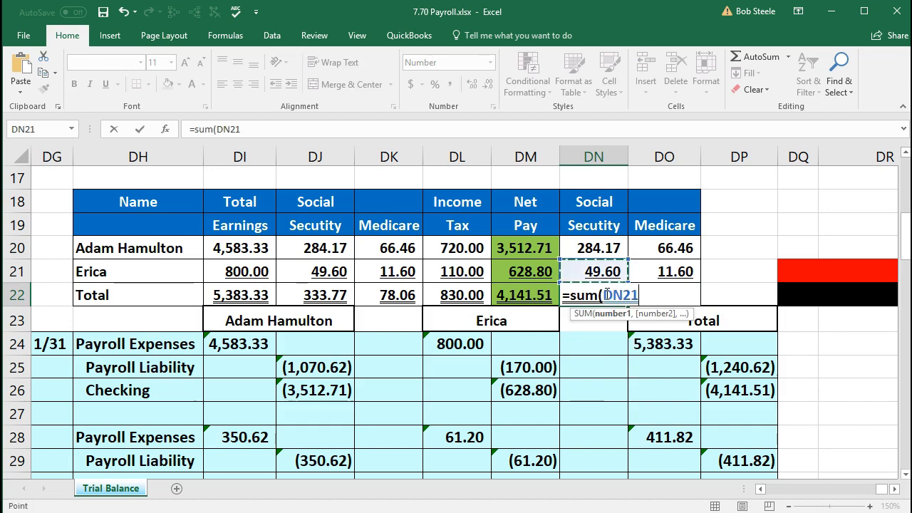
key("shift+Up")
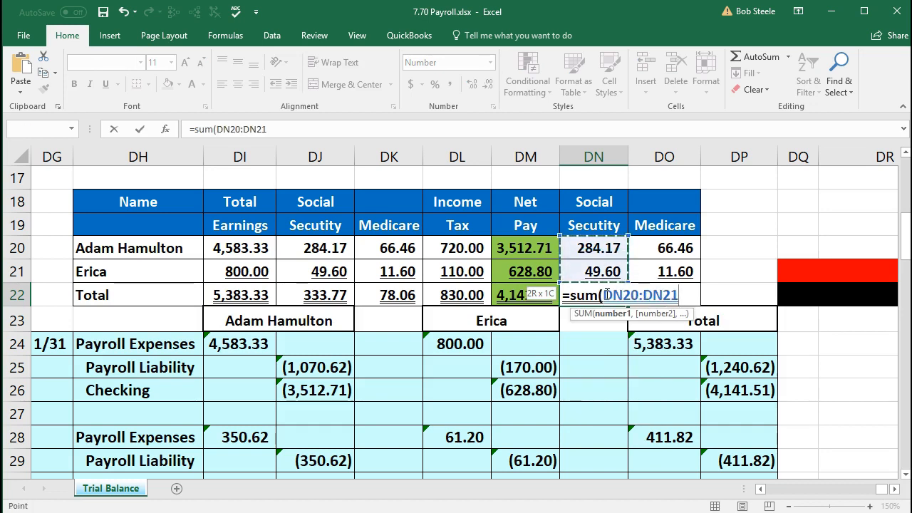
key("Tab")
type("=")
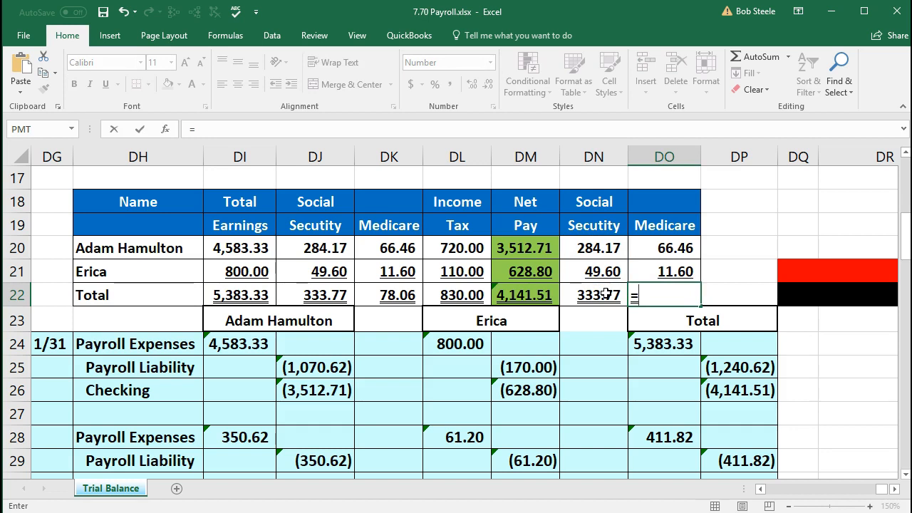
type("sum(")
key("Up")
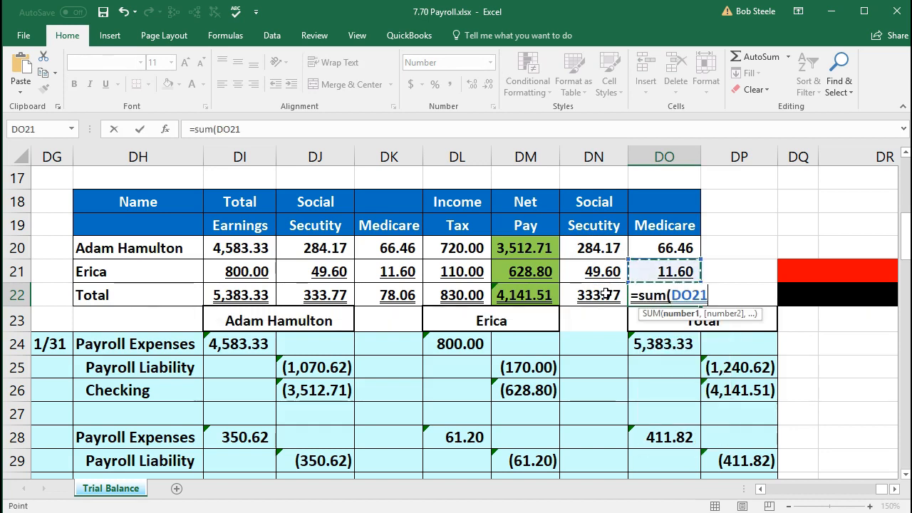
key("shift+Up")
key("Return")
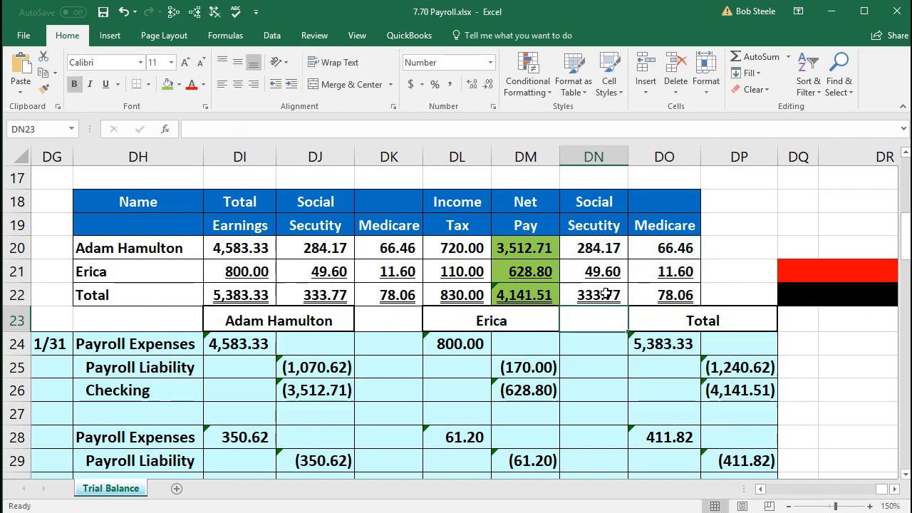
left_click(589, 315)
left_click(376, 313)
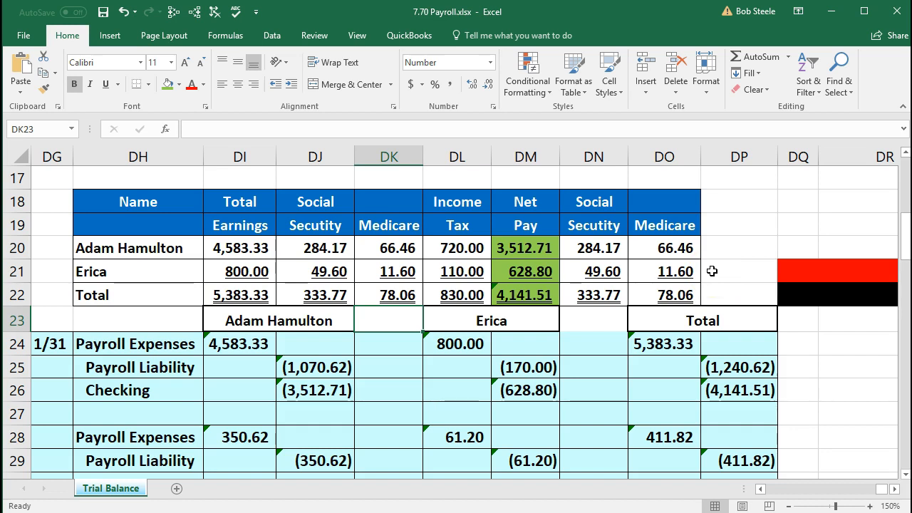
left_click_drag(246, 297, 657, 295)
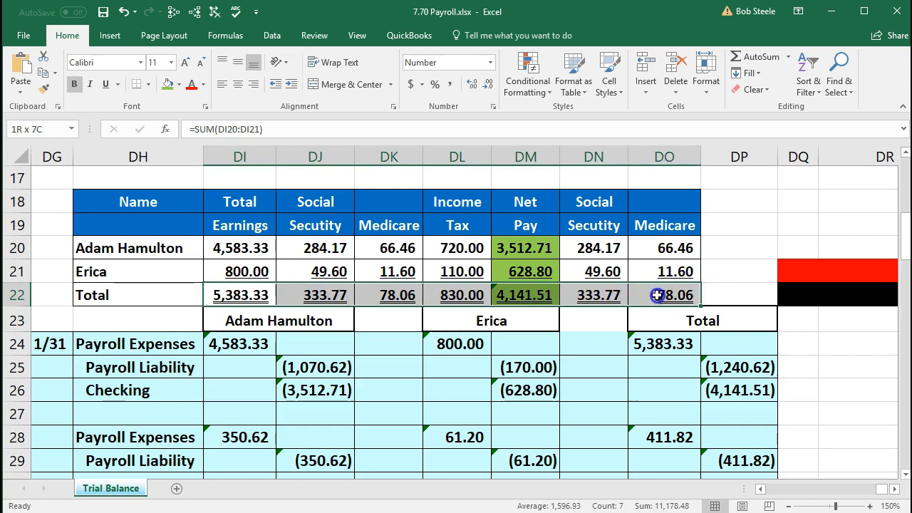
scroll(507, 364, "down", 1)
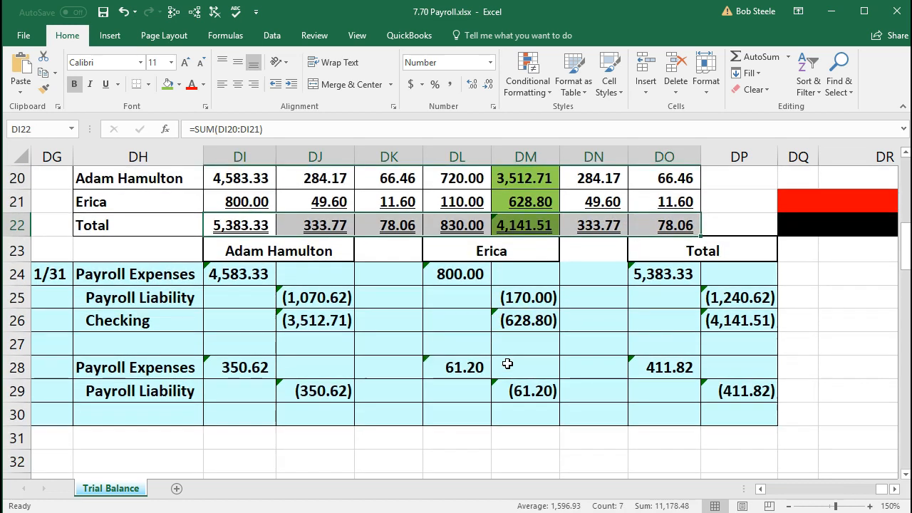
scroll(507, 364, "up", 1)
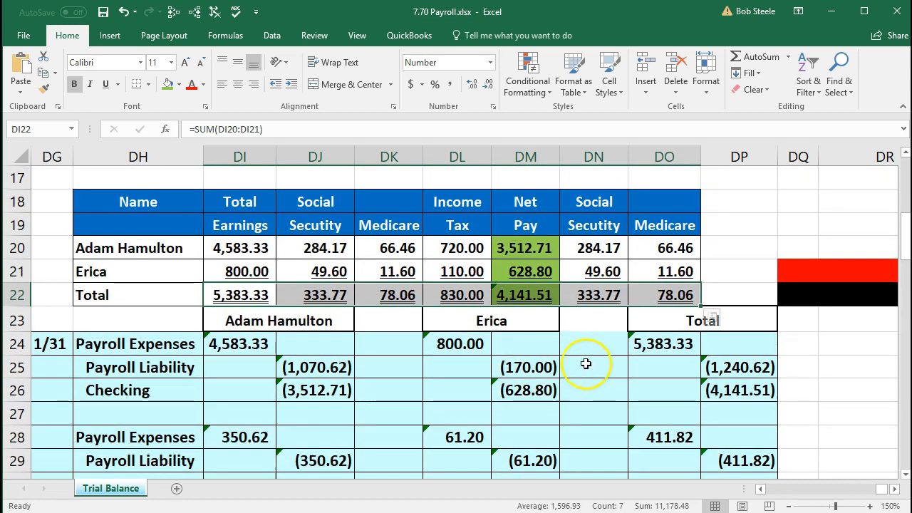
left_click(652, 346)
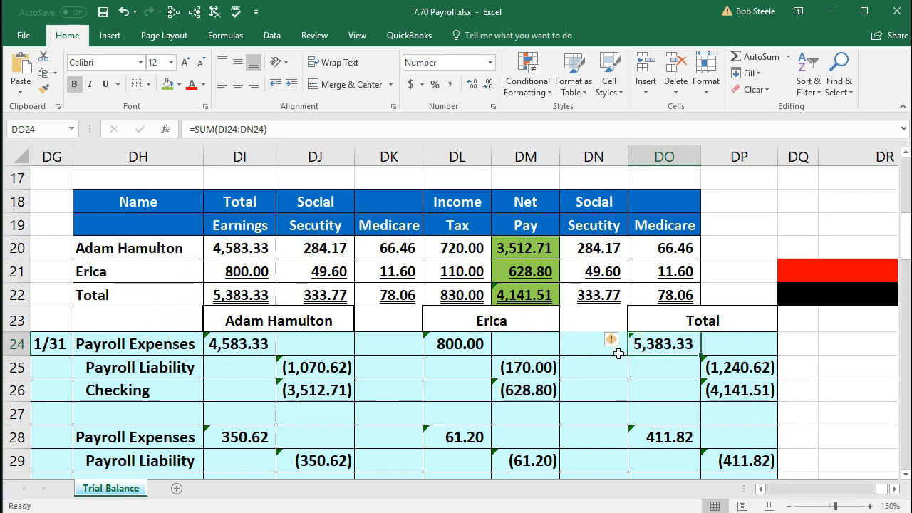
left_click(745, 366)
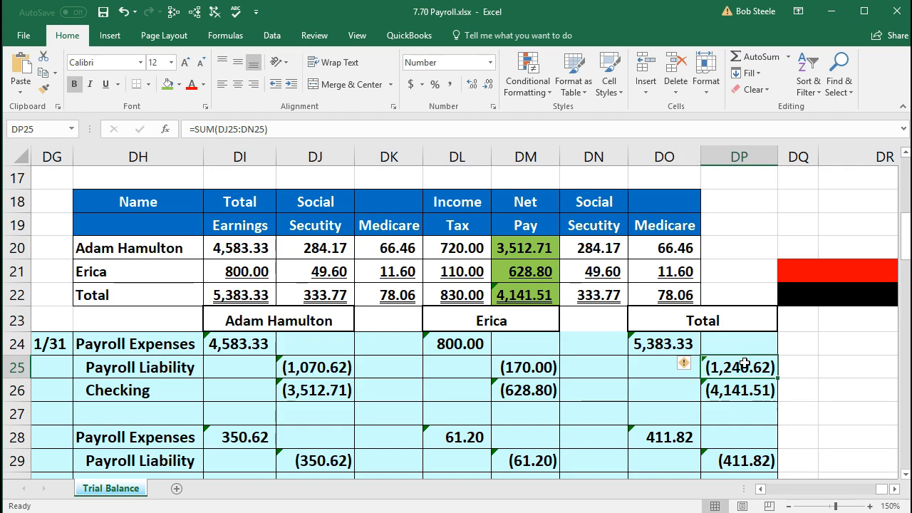
double_click(745, 365)
key("Escape")
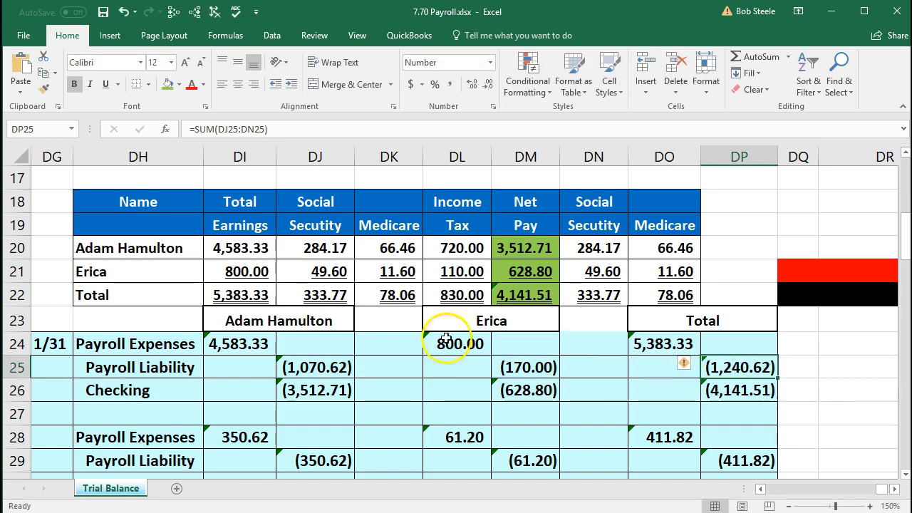
left_click_drag(341, 295, 442, 298)
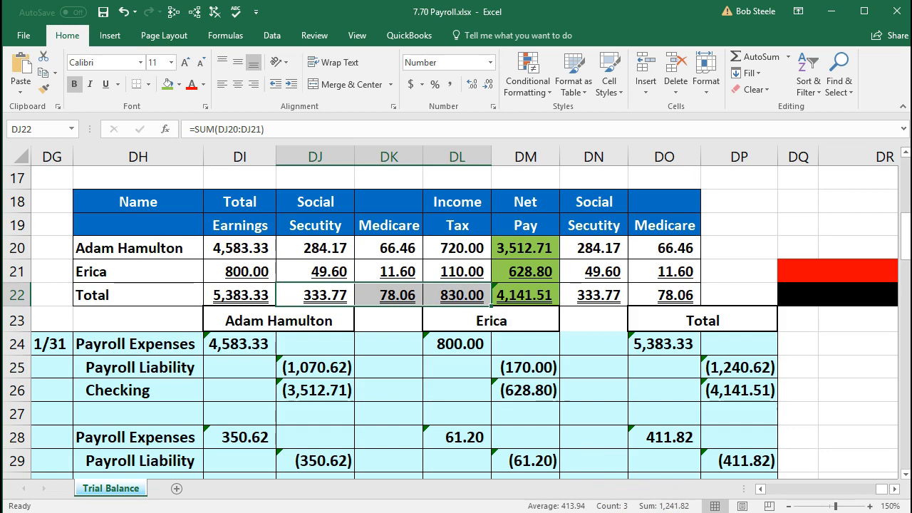
Step: Recheck the payroll liability total and confirm the second employee's liability formula
left_click(730, 367)
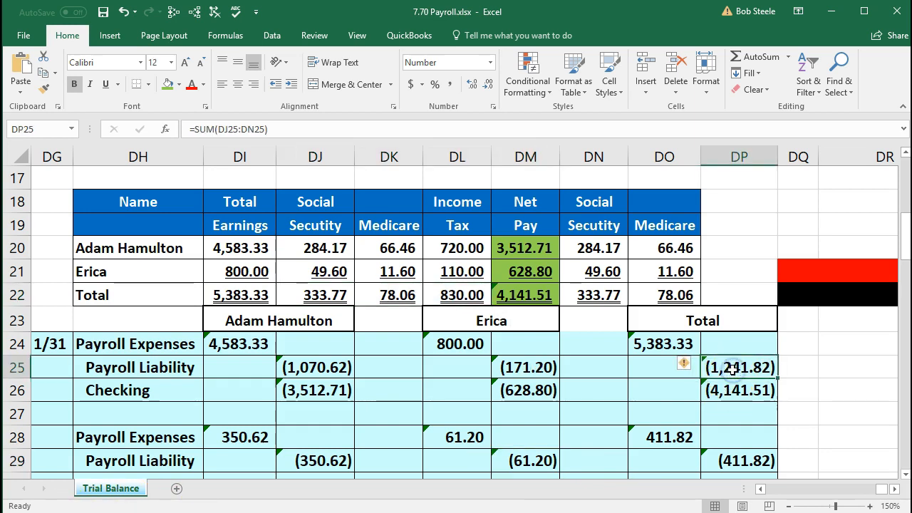
left_click_drag(307, 293, 453, 295)
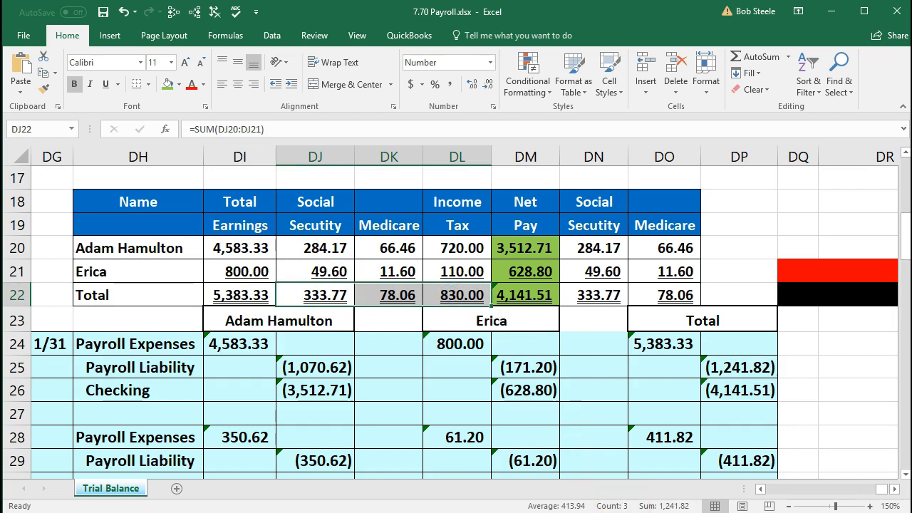
left_click(720, 407)
left_click(737, 362)
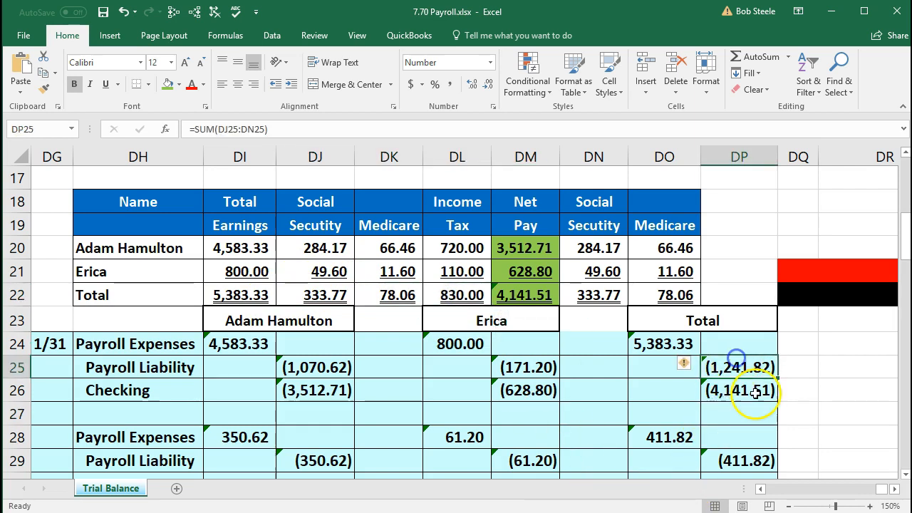
double_click(525, 368)
key("Return")
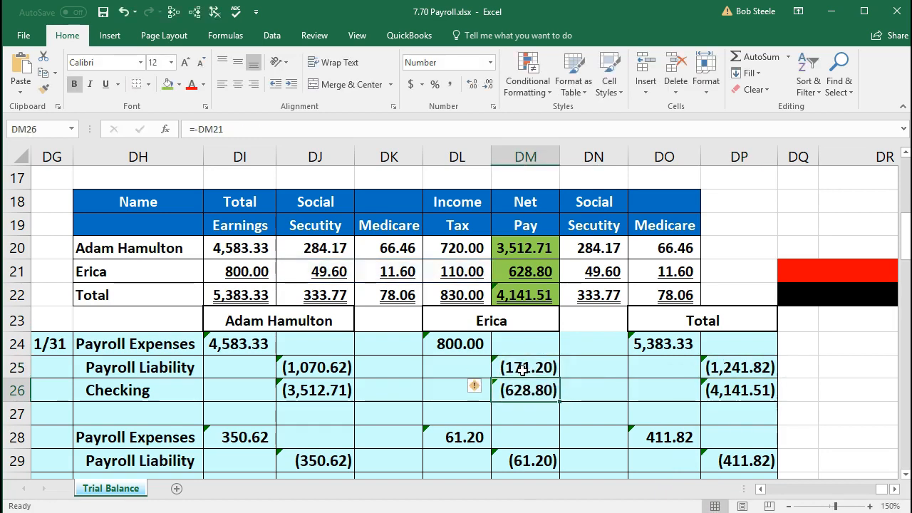
left_click(746, 388)
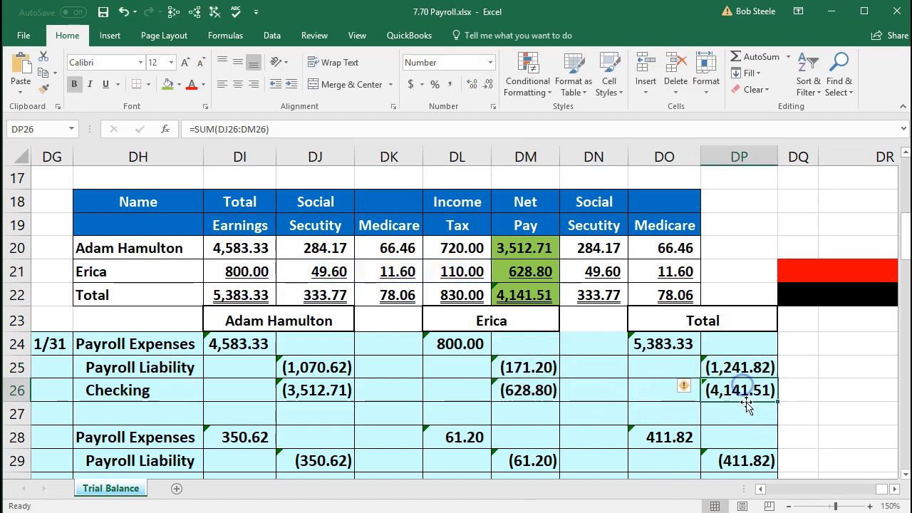
Step: Review the net pay formulas in DM20:DM22 and where the first payroll expense comes from
left_click(528, 297)
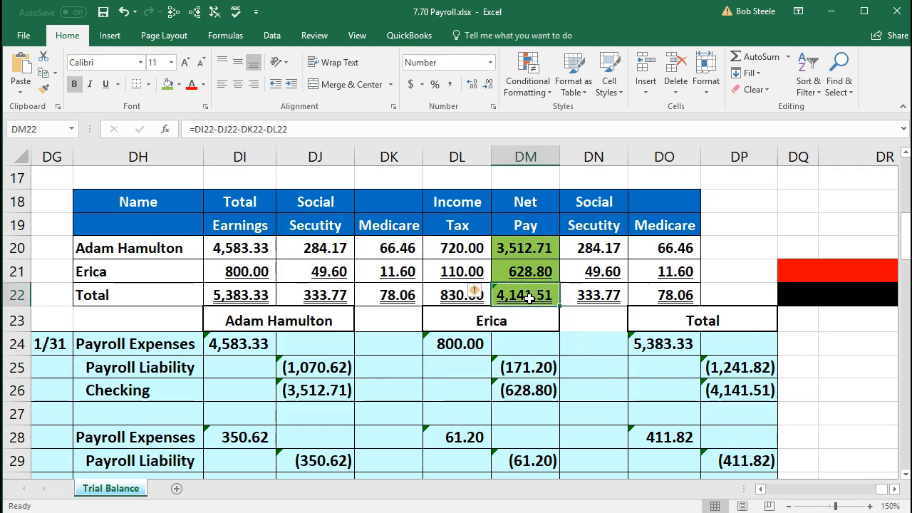
left_click(518, 303)
left_click(538, 248)
left_click(536, 271)
left_click(536, 248)
left_click(536, 272)
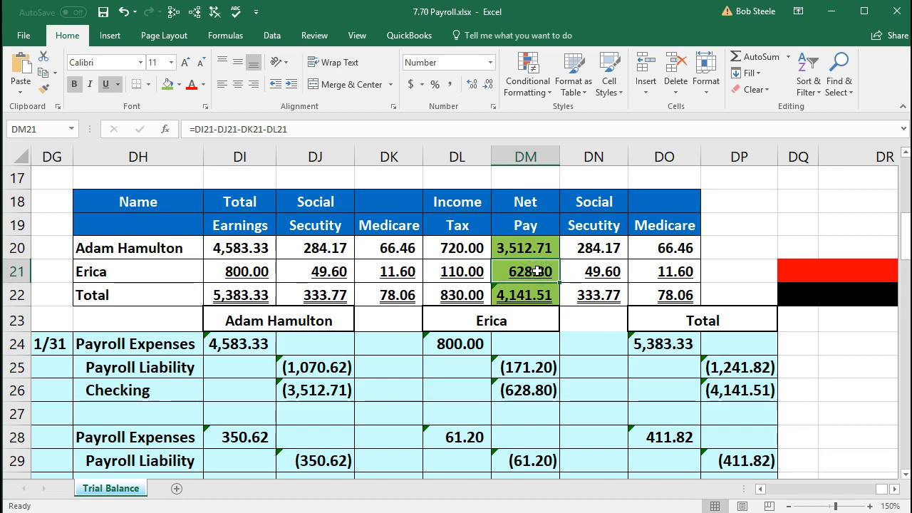
left_click(543, 259)
left_click(543, 249)
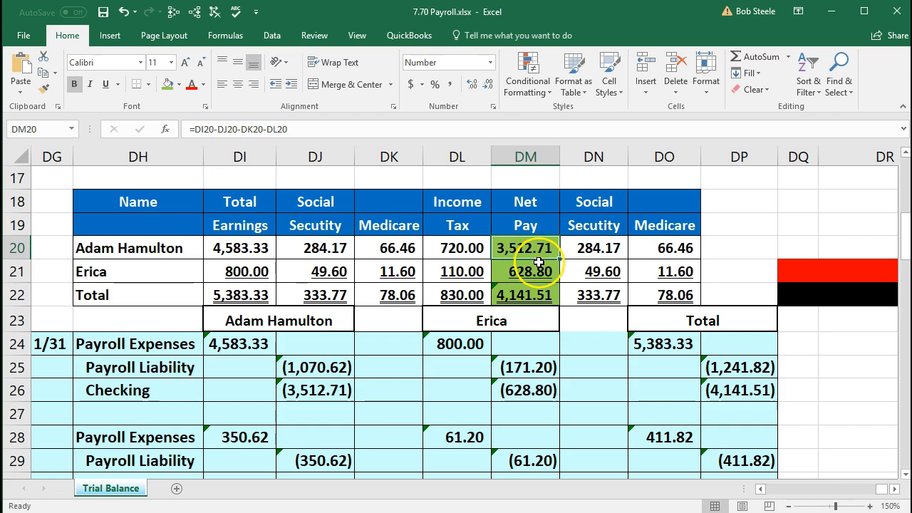
left_click(239, 345)
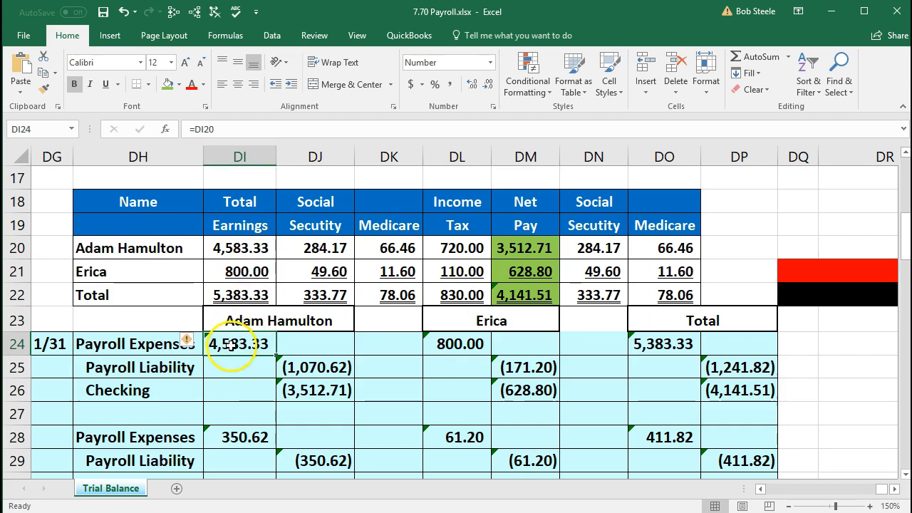
left_click(295, 366)
left_click_drag(322, 246, 434, 241)
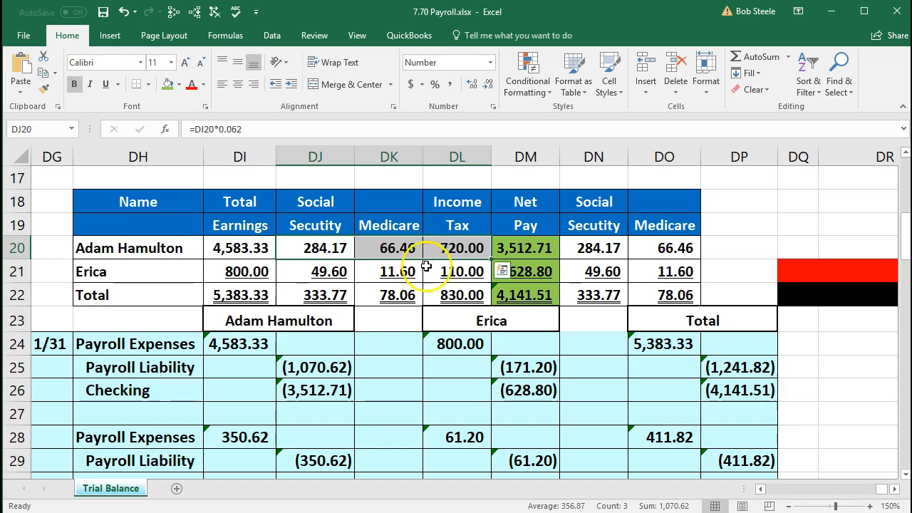
left_click(317, 390)
left_click(507, 245)
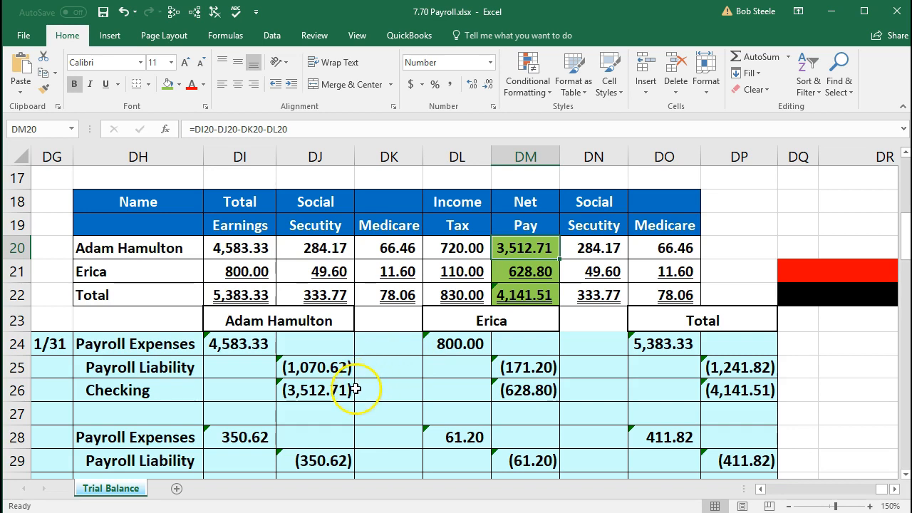
left_click(458, 345)
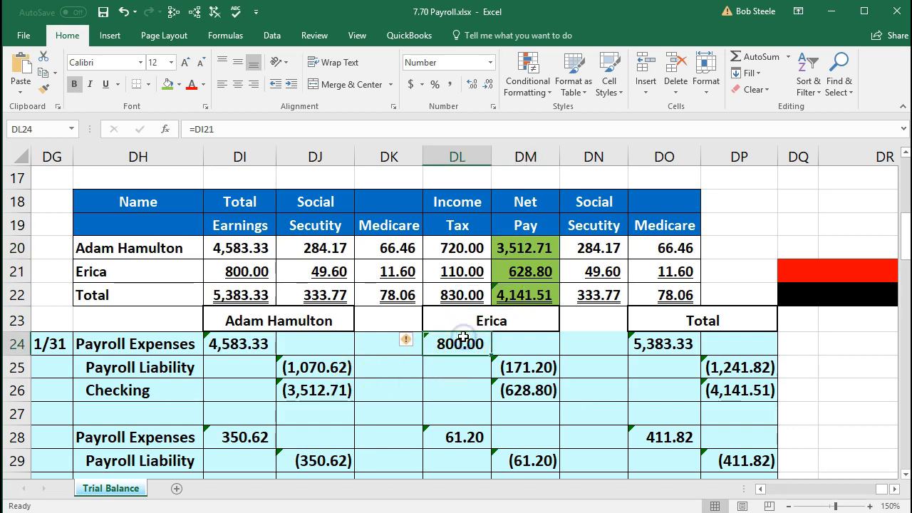
left_click(257, 271)
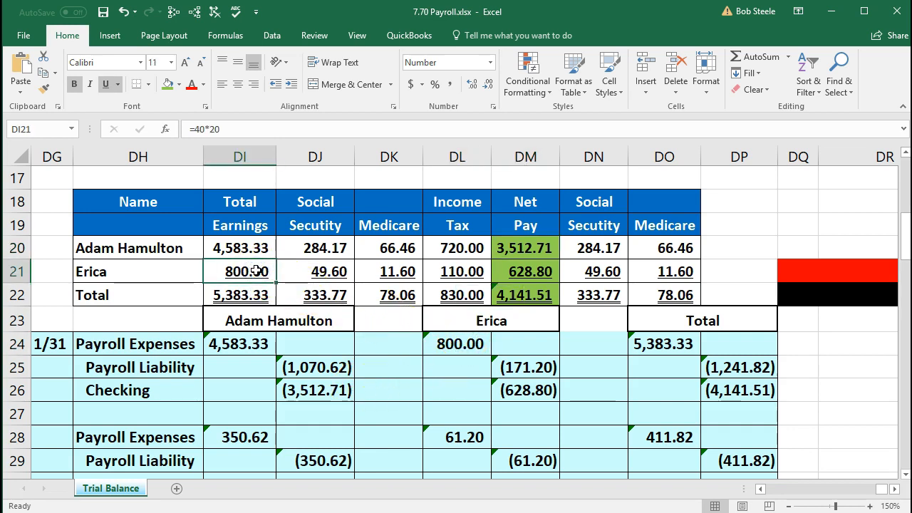
left_click_drag(288, 265, 434, 272)
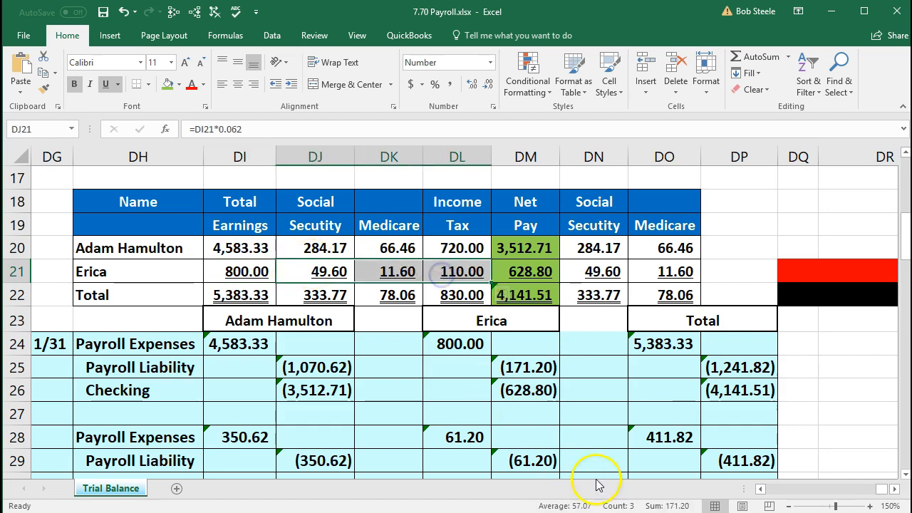
left_click(531, 369)
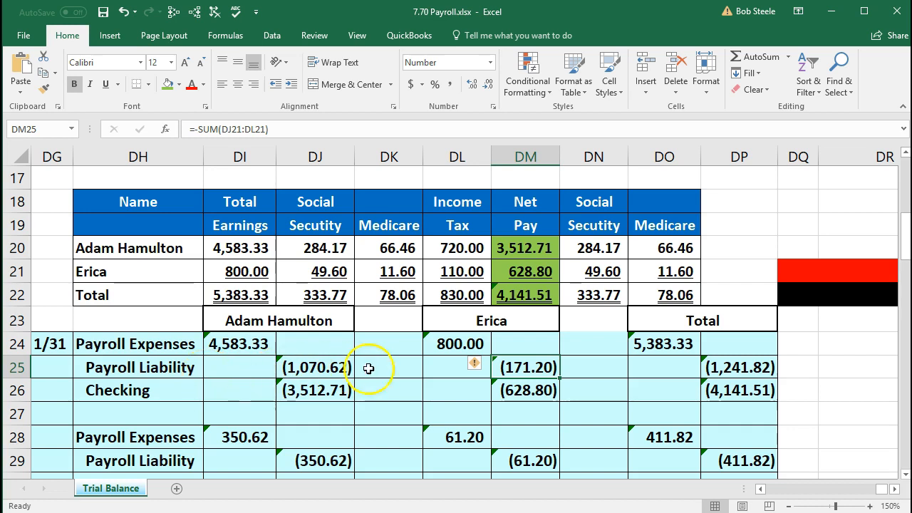
left_click(526, 391)
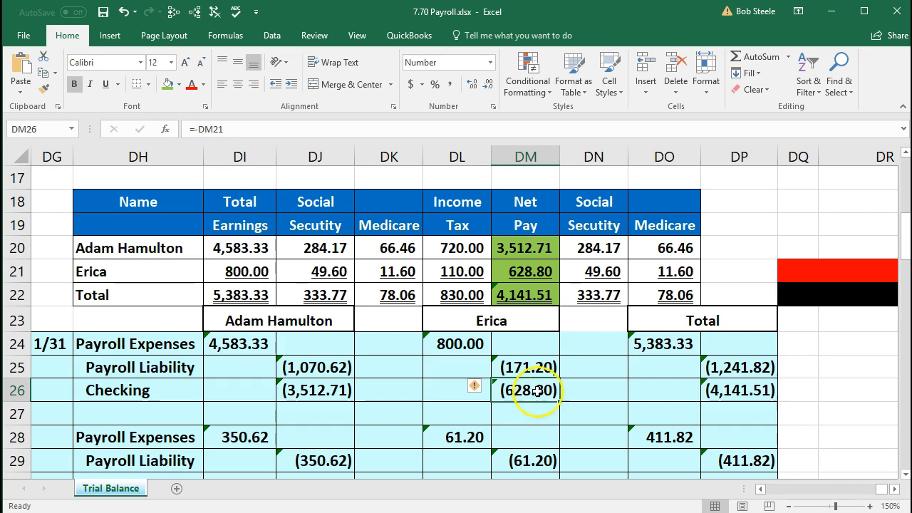
left_click(541, 272)
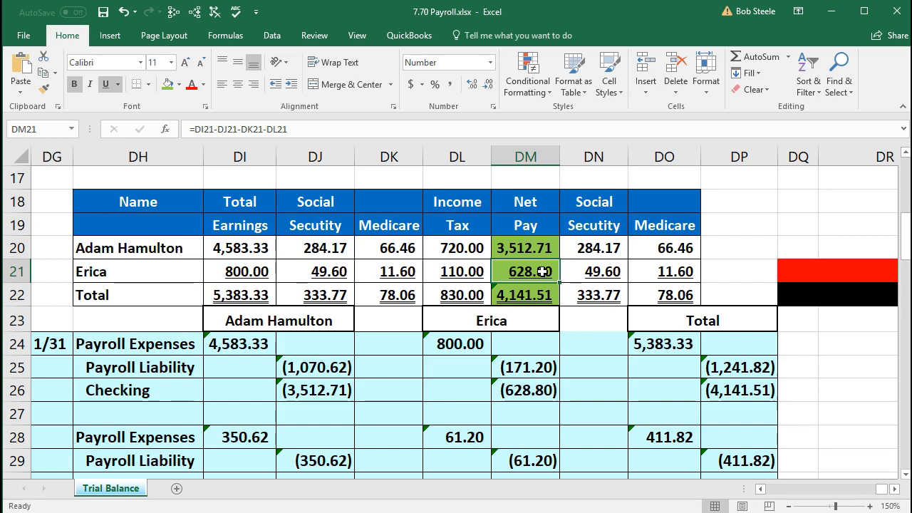
left_click_drag(597, 242, 650, 246)
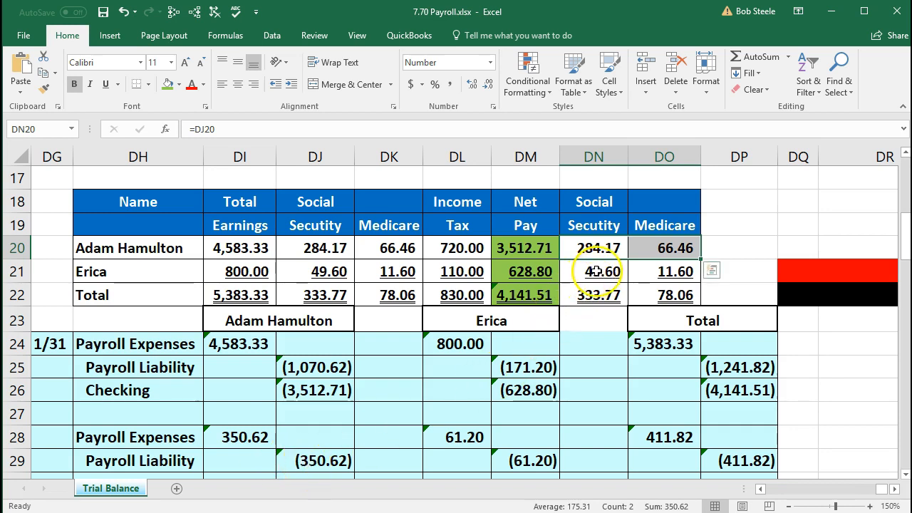
left_click_drag(591, 272, 656, 272)
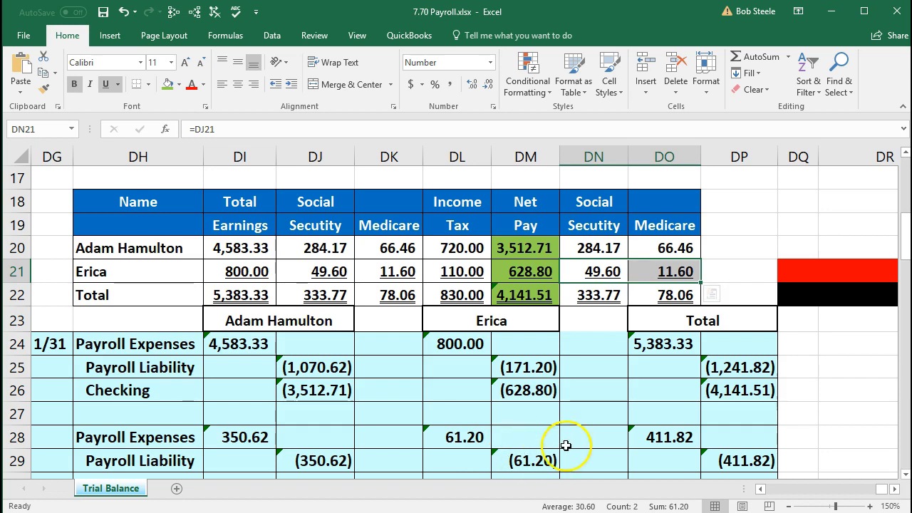
left_click(648, 437)
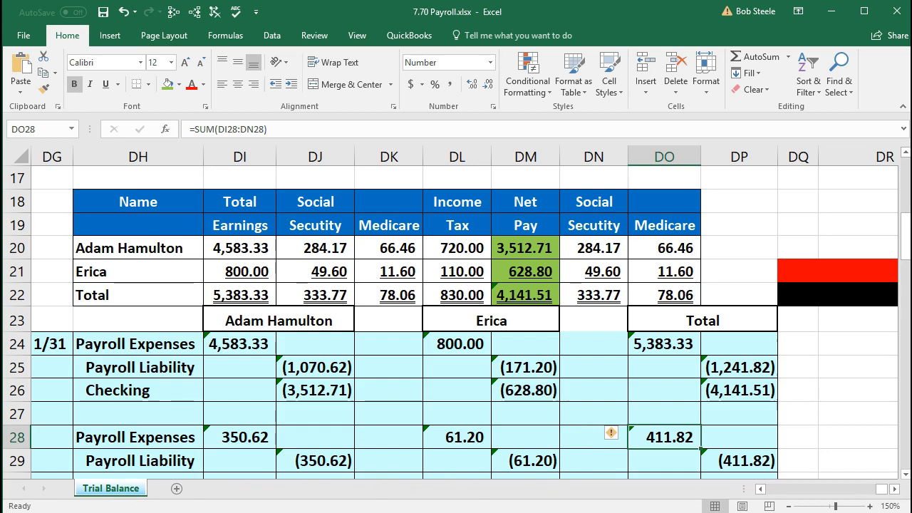
left_click(133, 437)
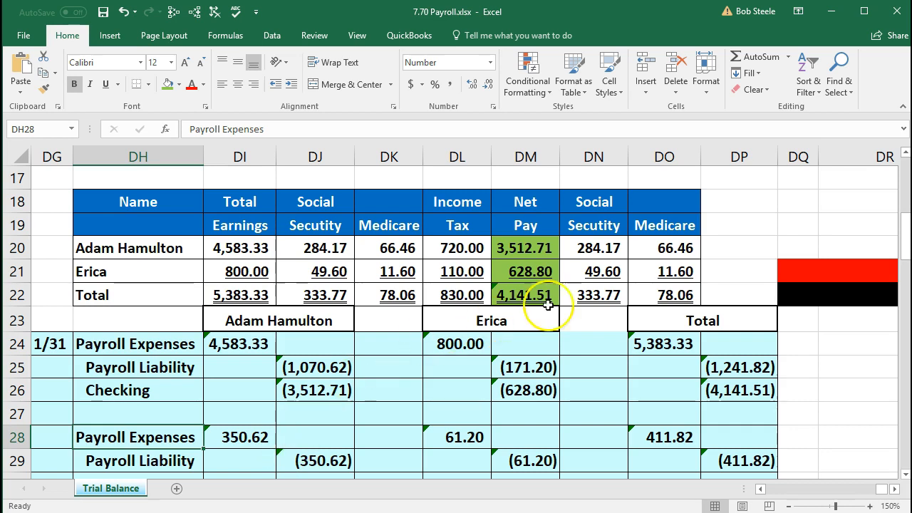
left_click(626, 289)
left_click_drag(626, 289, 642, 295)
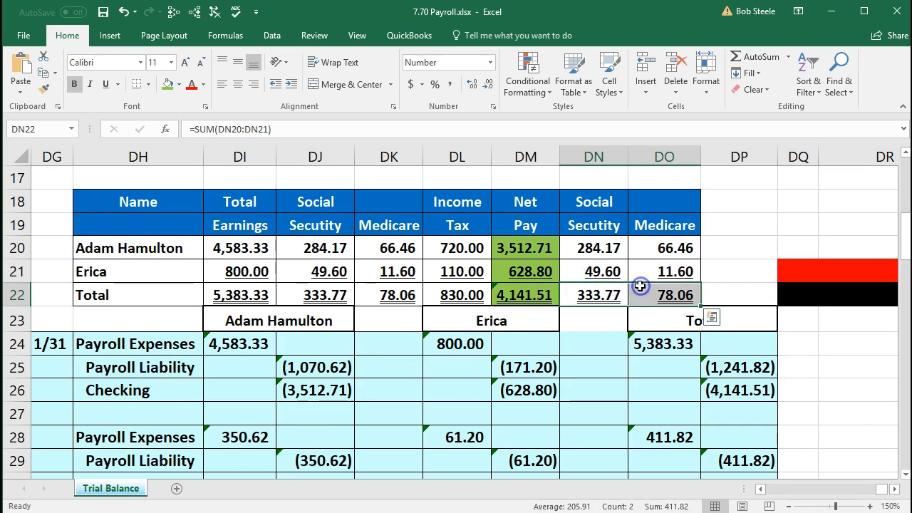
left_click_drag(316, 202, 437, 228)
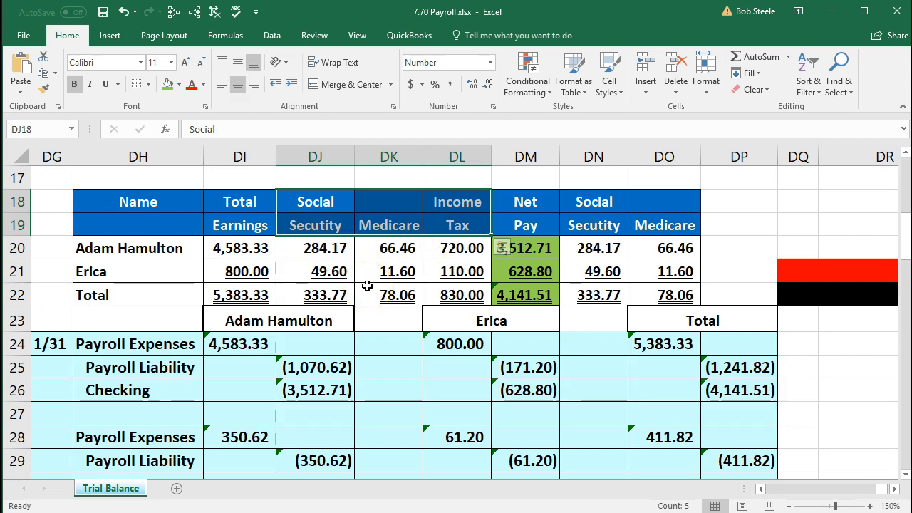
left_click(250, 247)
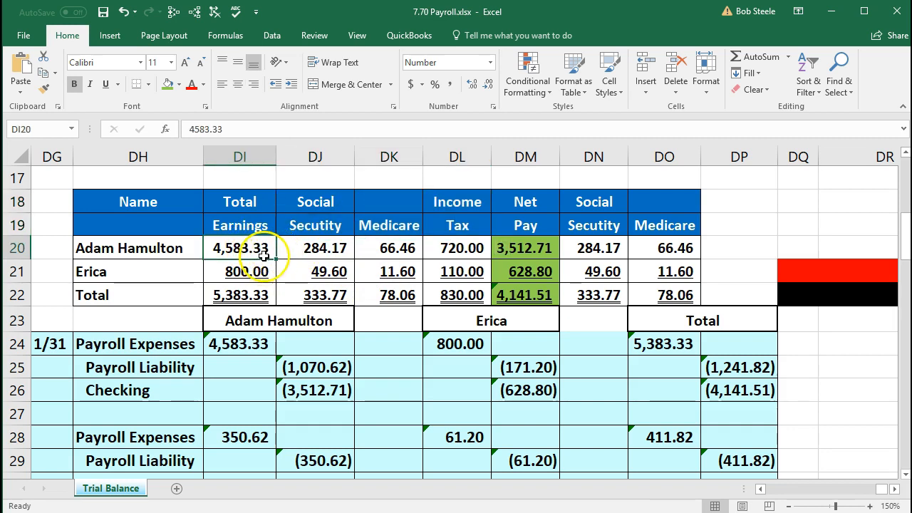
left_click_drag(299, 248, 431, 249)
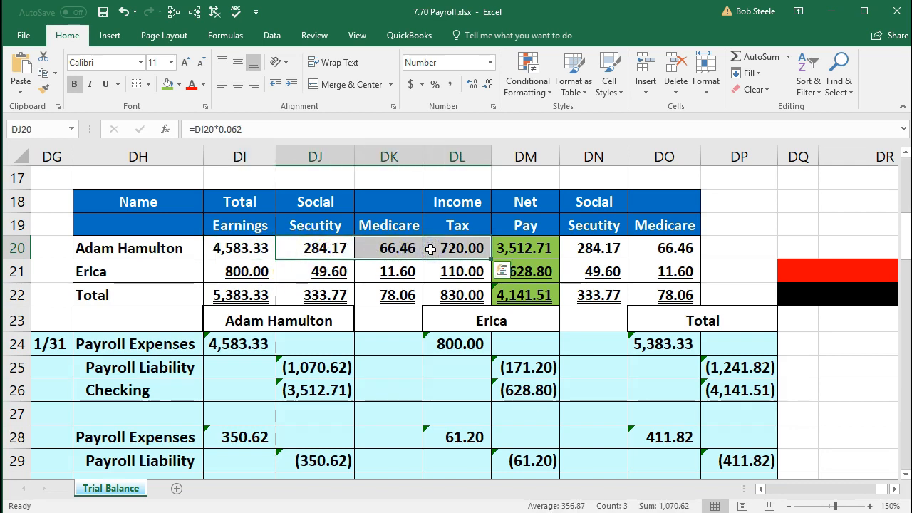
left_click_drag(595, 295, 664, 303)
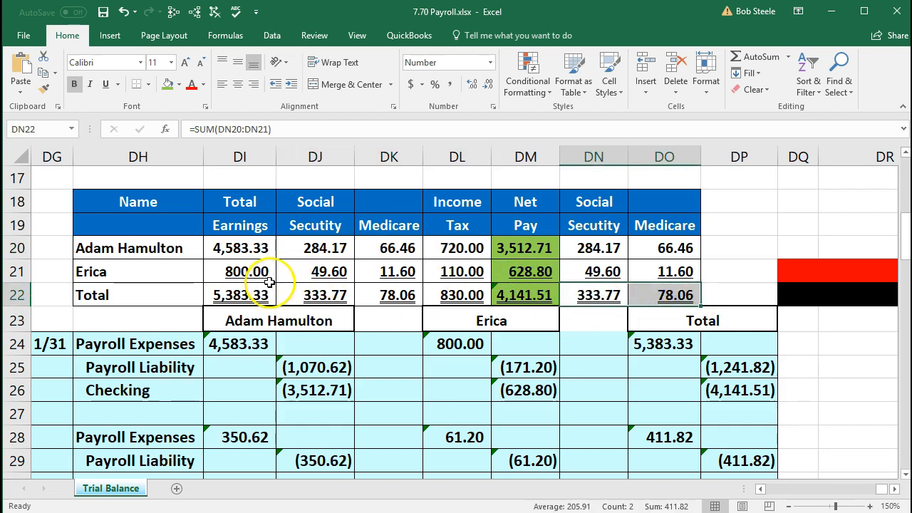
left_click_drag(579, 309, 579, 308)
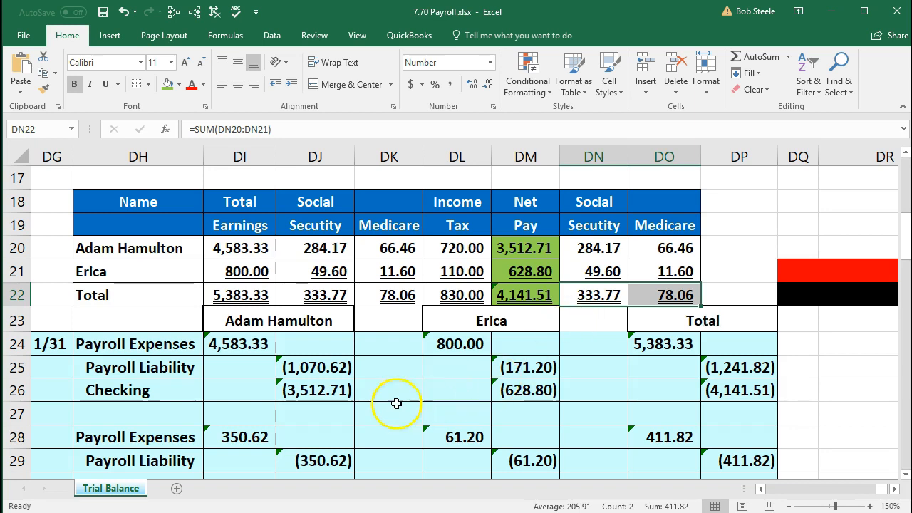
left_click(392, 403)
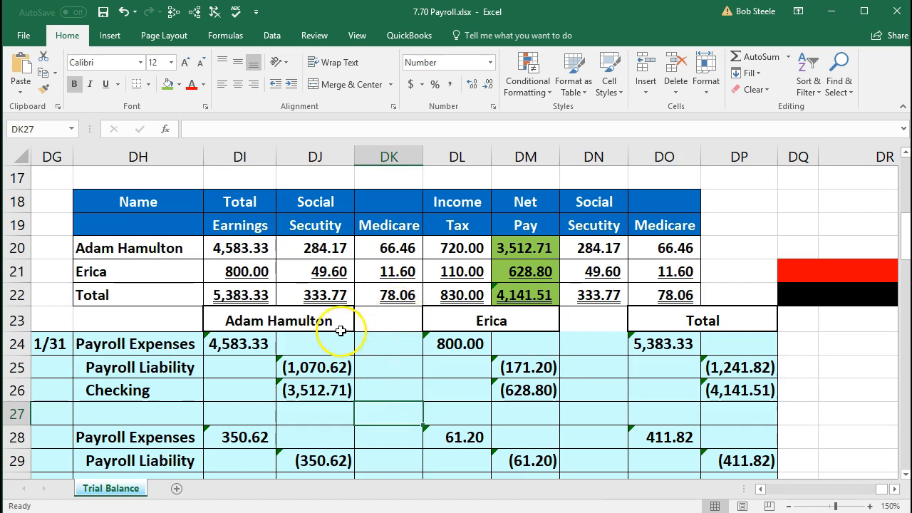
left_click_drag(163, 246, 635, 289)
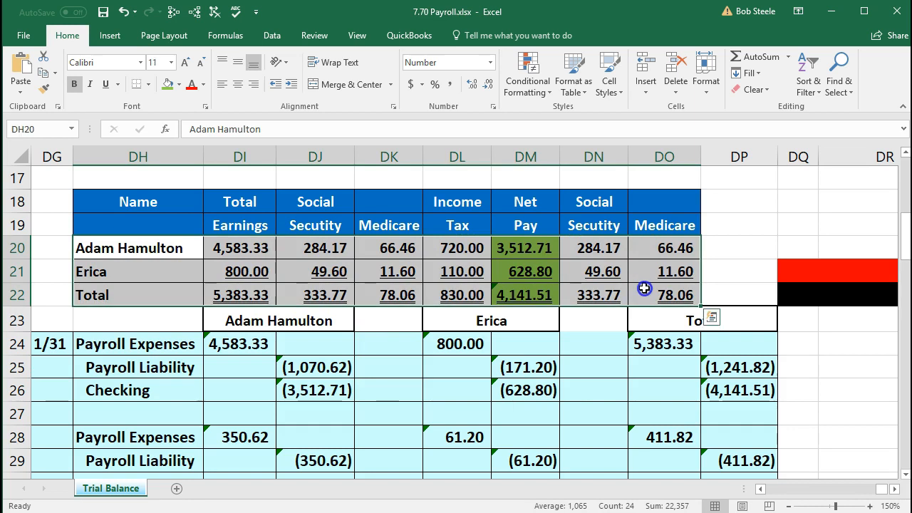
left_click_drag(173, 347, 511, 450)
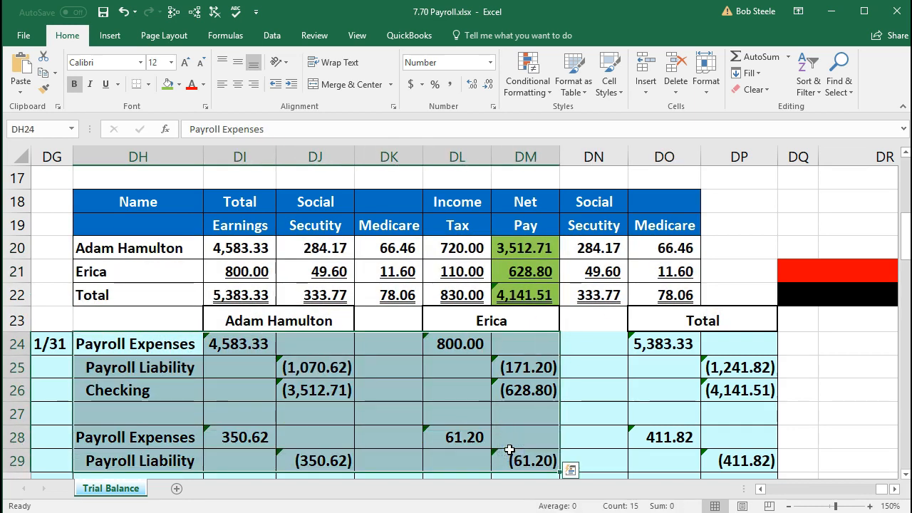
right_click(498, 461)
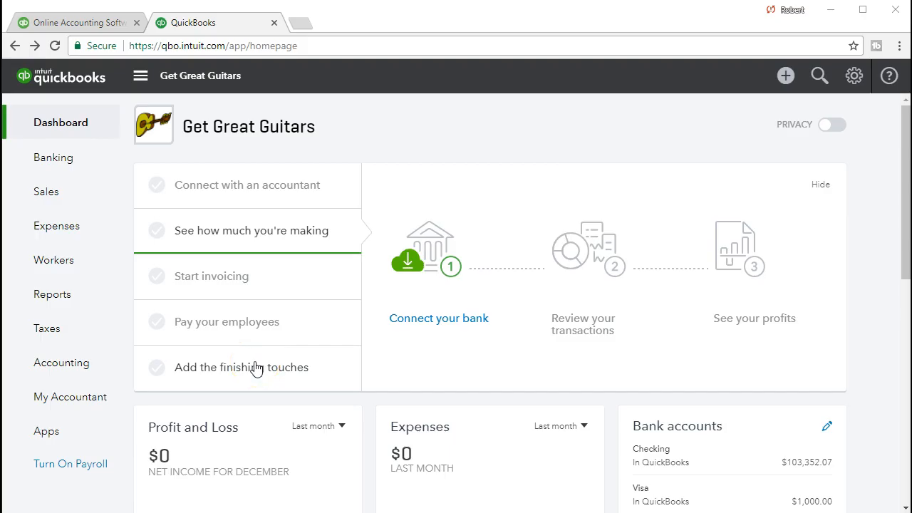
Step: Start a new Check from the New menu, after opening and discarding a journal entry
left_click(787, 77)
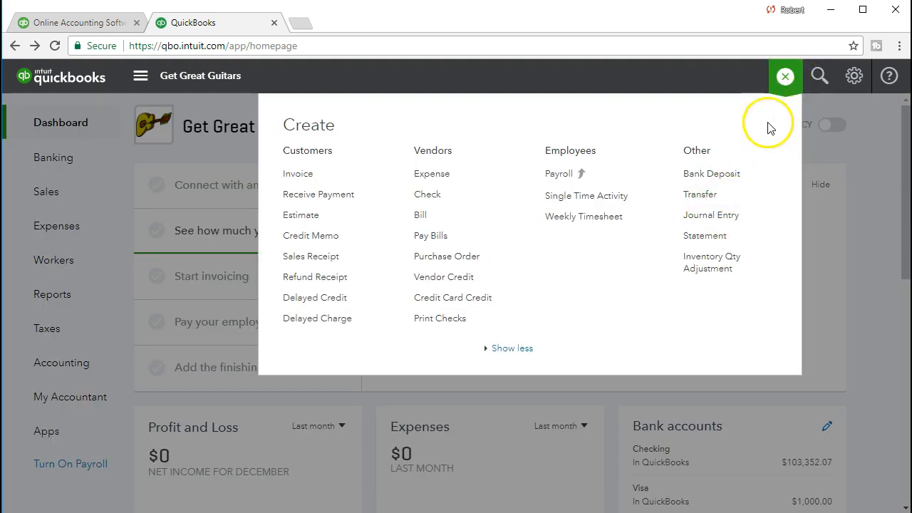
left_click(734, 216)
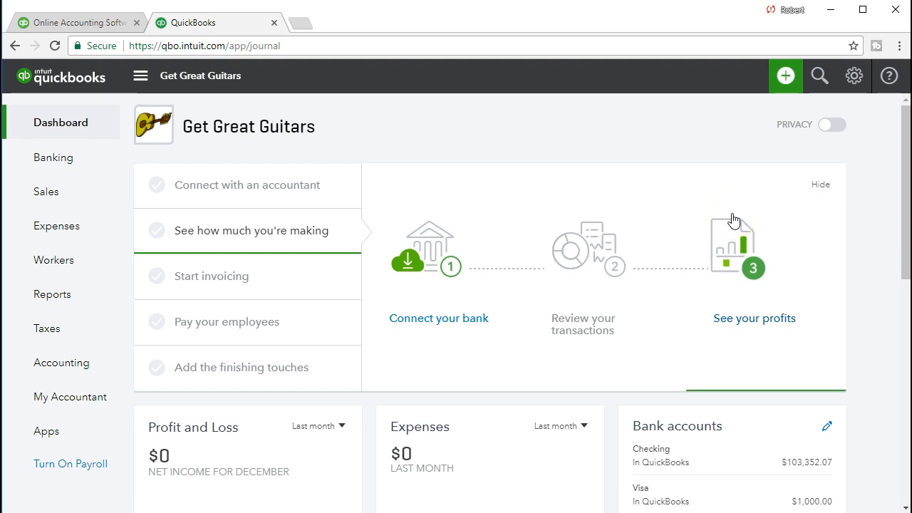
left_click(612, 260)
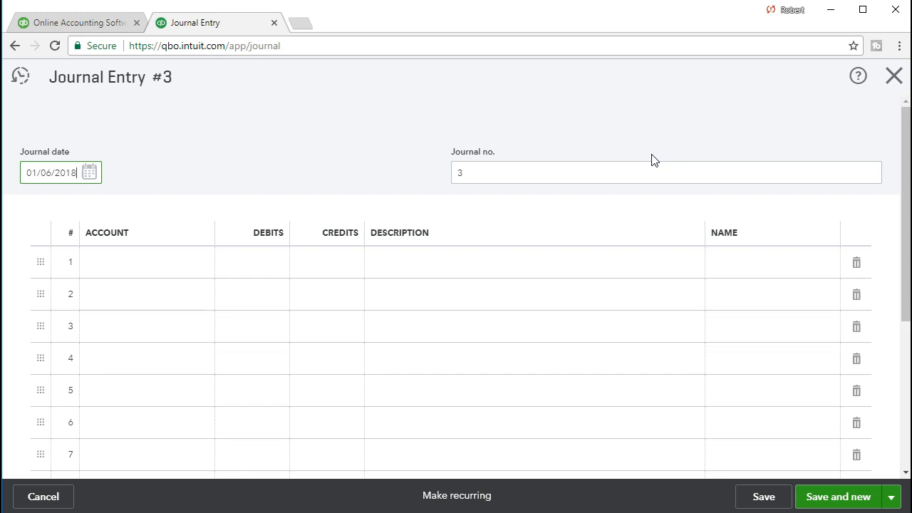
left_click(893, 76)
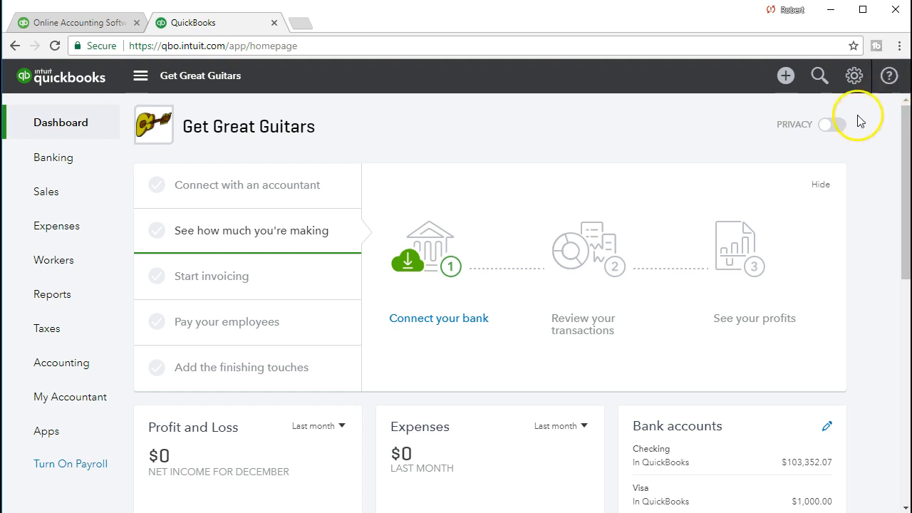
left_click(784, 79)
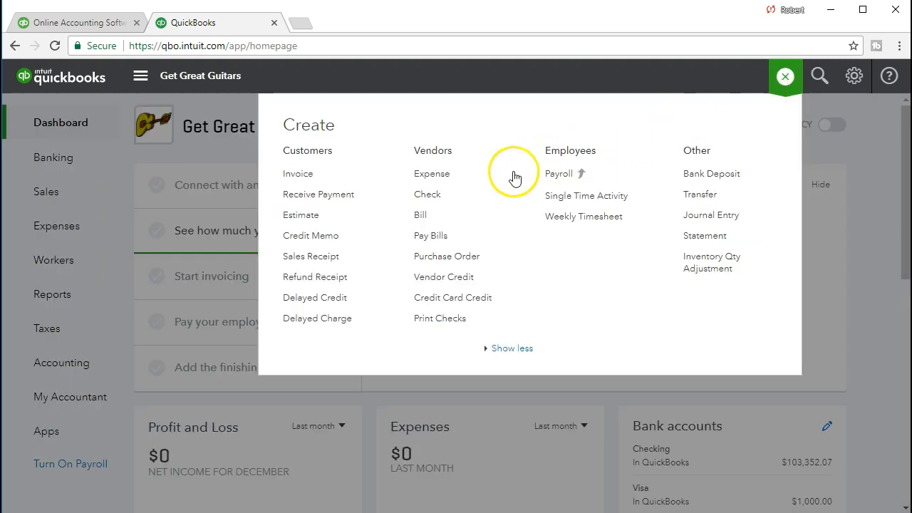
left_click(427, 195)
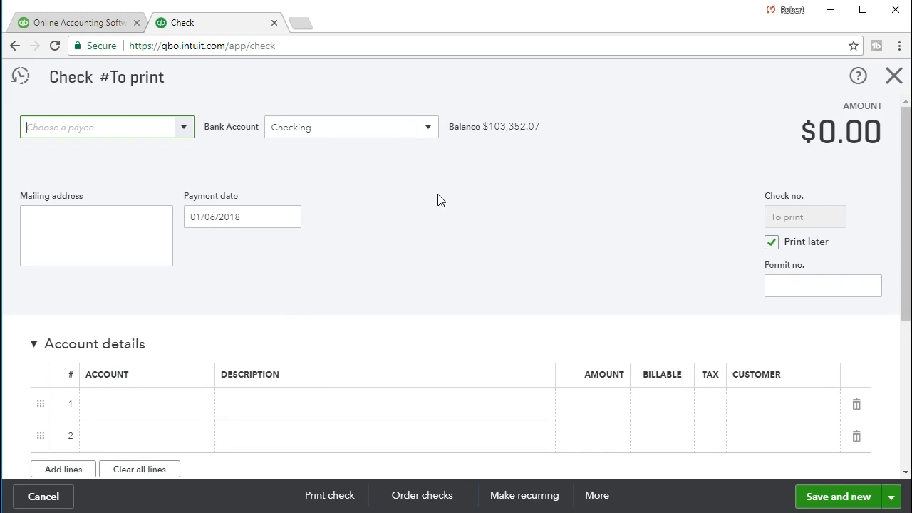
Step: Make the first employee the check's payee
left_click(183, 128)
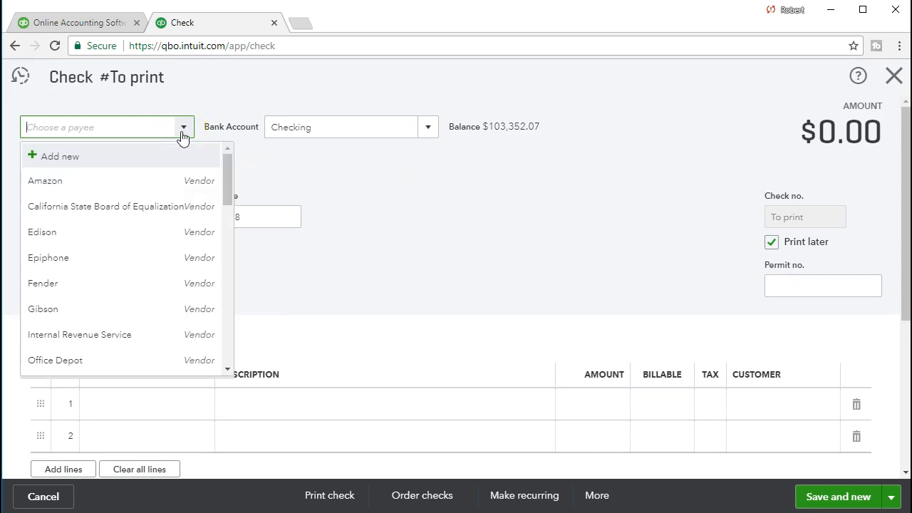
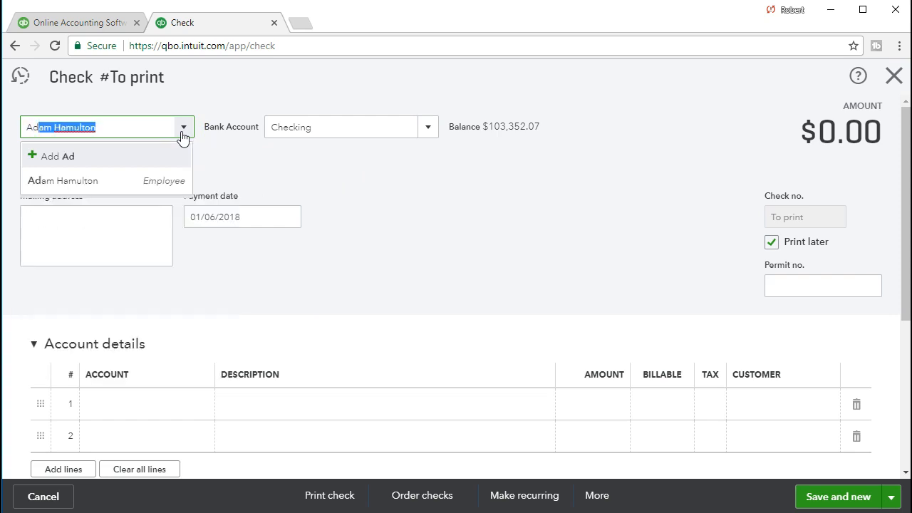
left_click(121, 183)
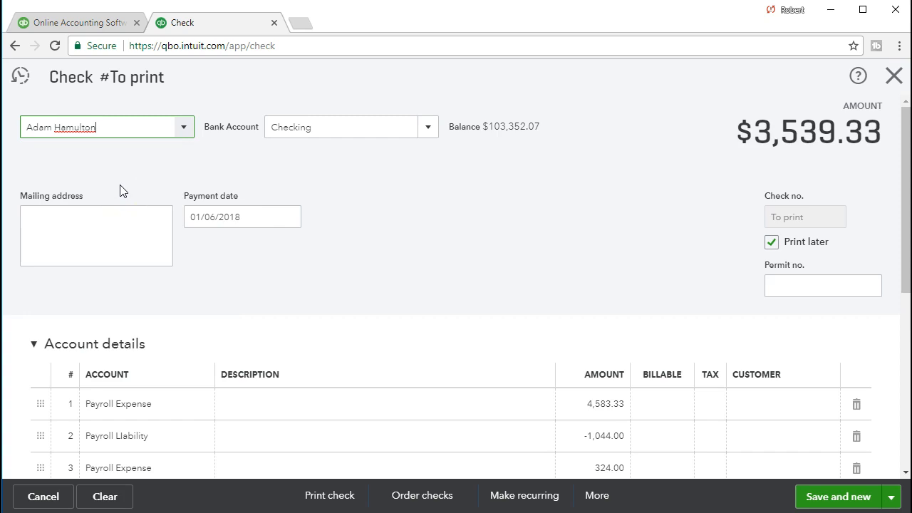
Step: Set the check's payment date to 02/28/2021
key("Tab")
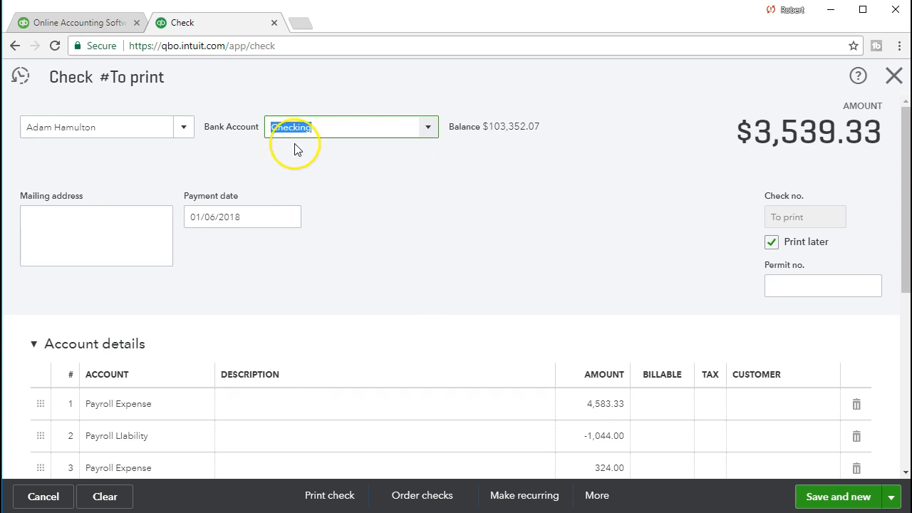
key("Tab")
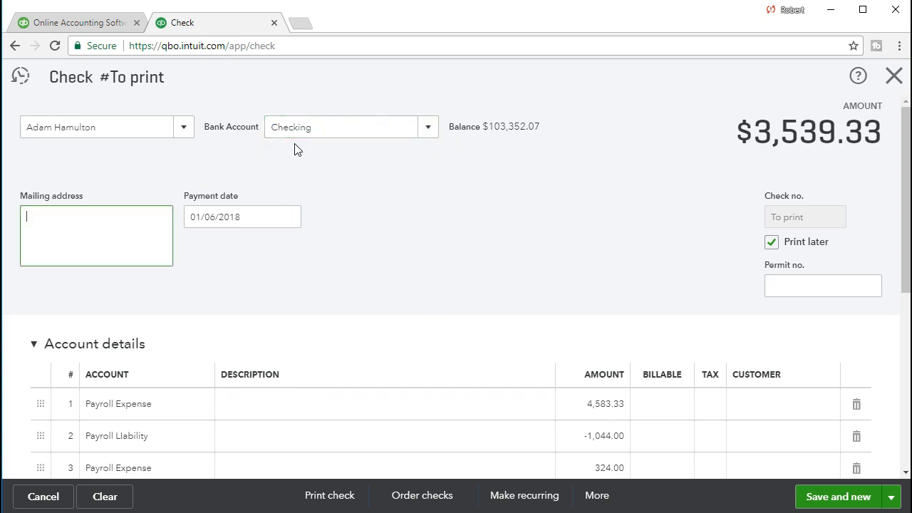
key("Tab")
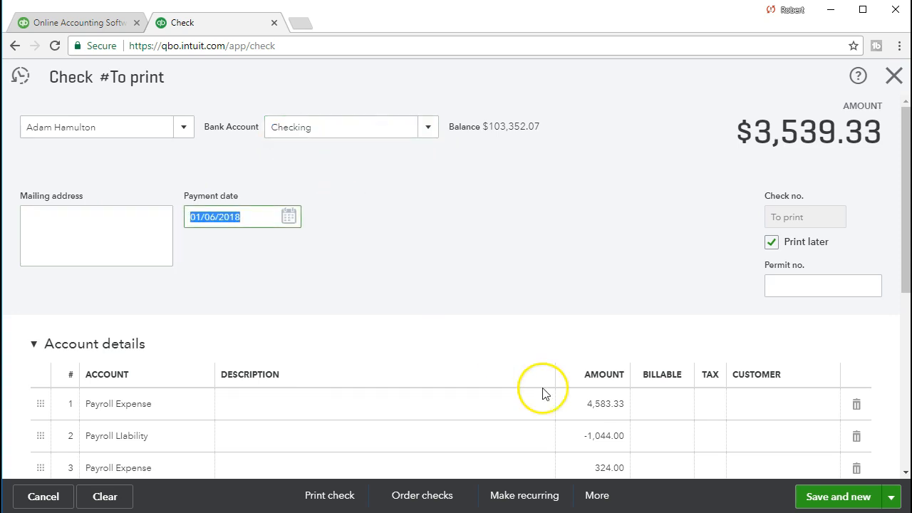
left_click_drag(265, 219, 202, 221)
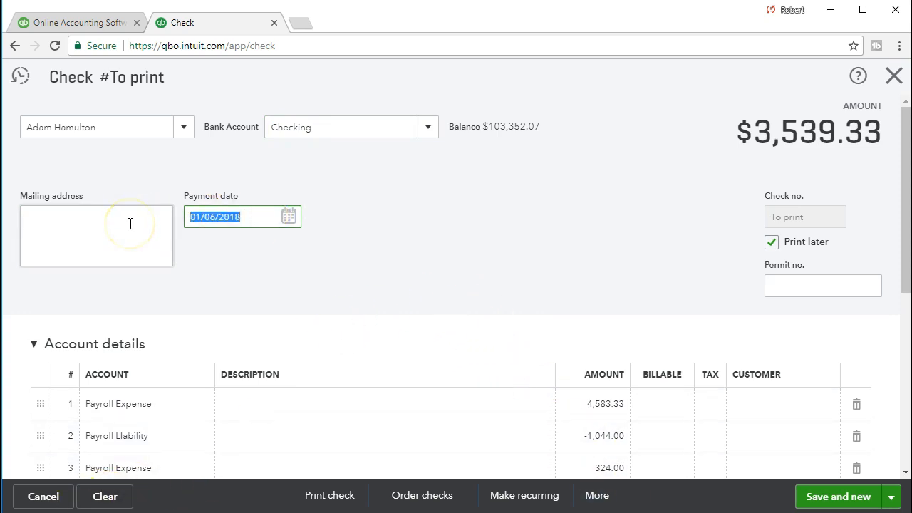
type("02/28/2021")
key("Tab")
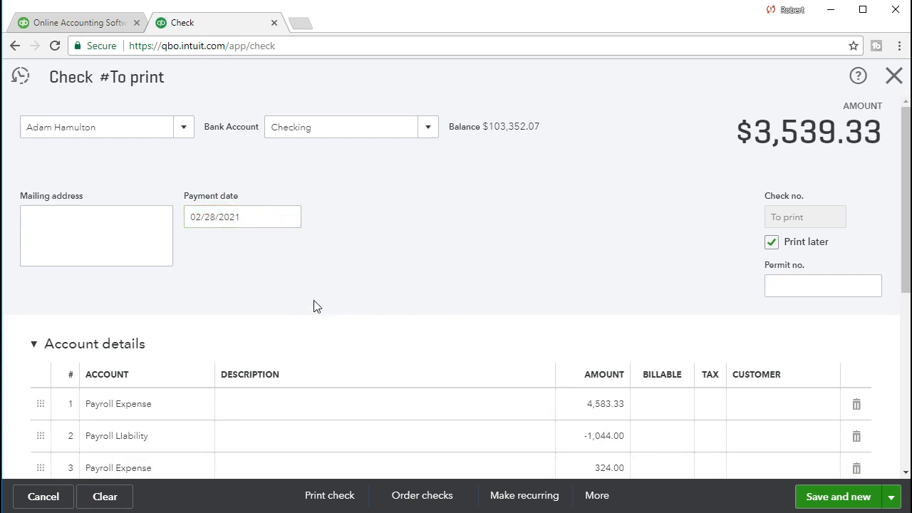
Step: Untick Print later so the check gets number 1020, then move to the first line's amount
scroll(316, 307, "down", 1)
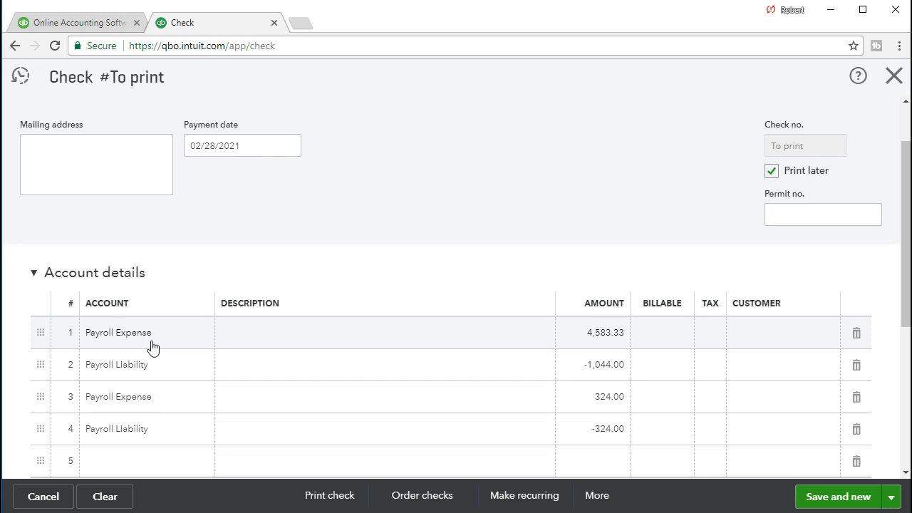
left_click(771, 171)
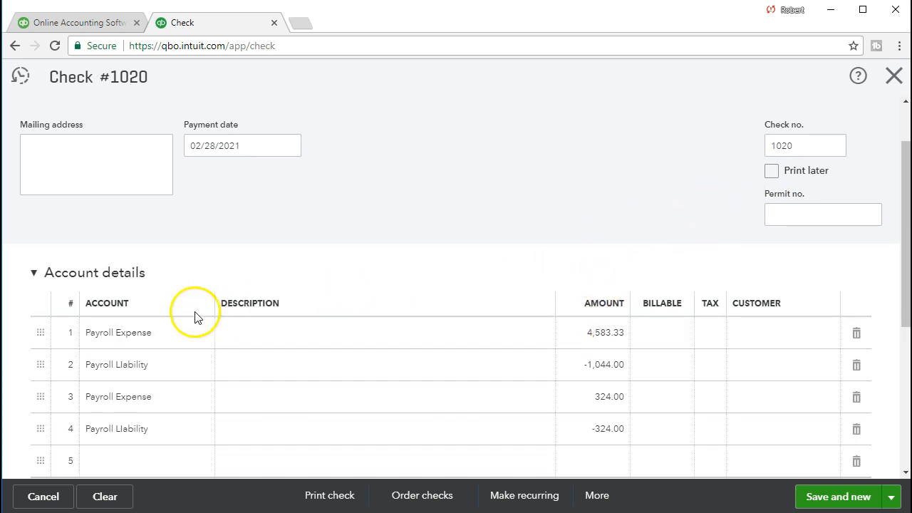
left_click(162, 333)
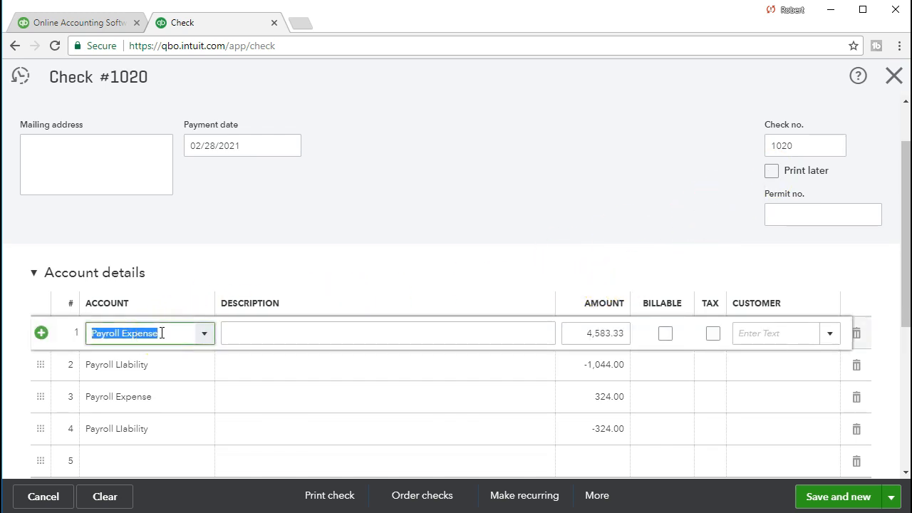
left_click(249, 354)
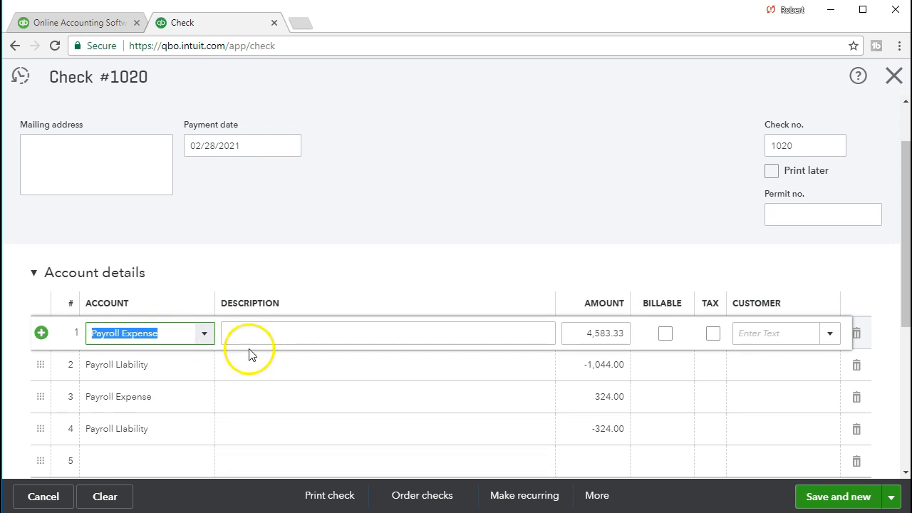
key("Tab")
key("Tab")
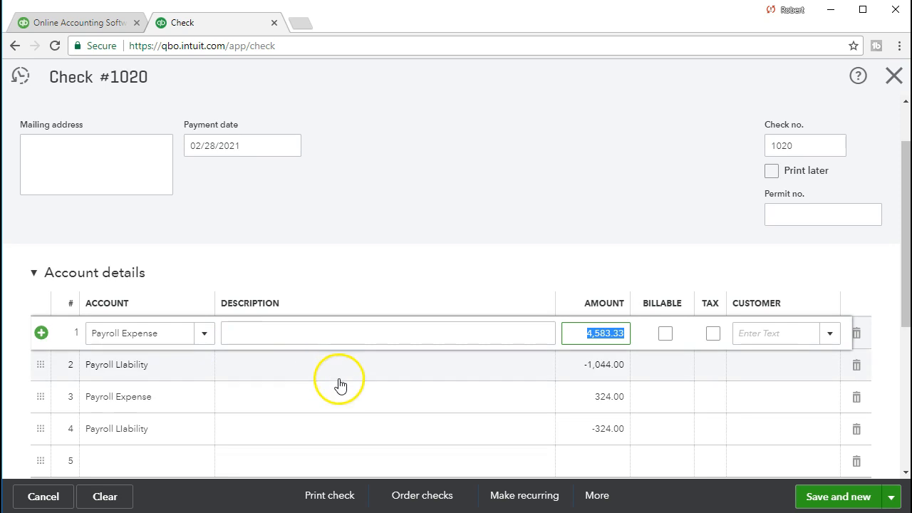
scroll(340, 385, "up", 1)
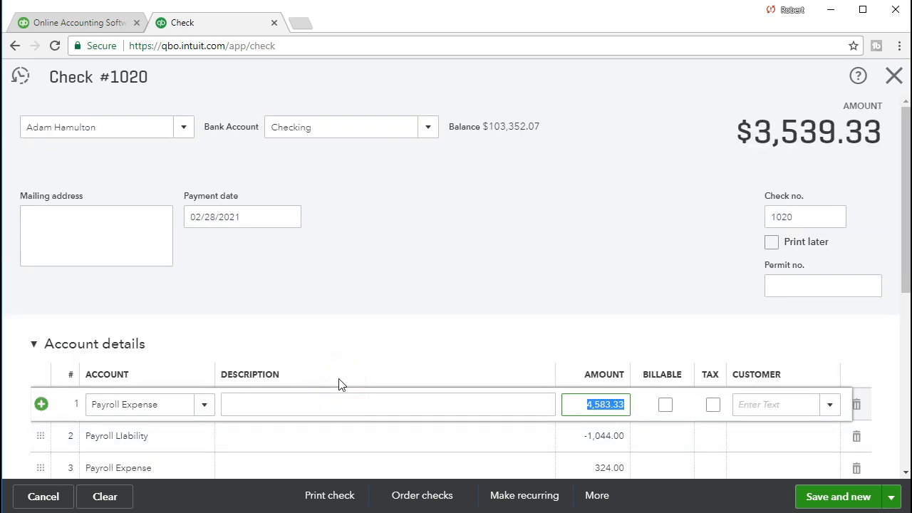
key("alt+Tab")
Step: Review the first employee's earnings and net pay, and sum his row 20 withholdings to 1,070.62
left_click_drag(641, 34, 472, 11)
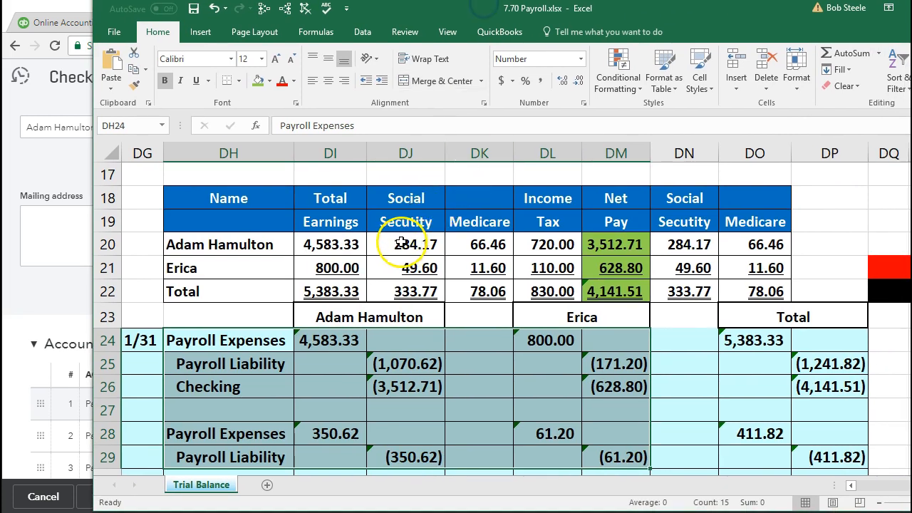
left_click(334, 244)
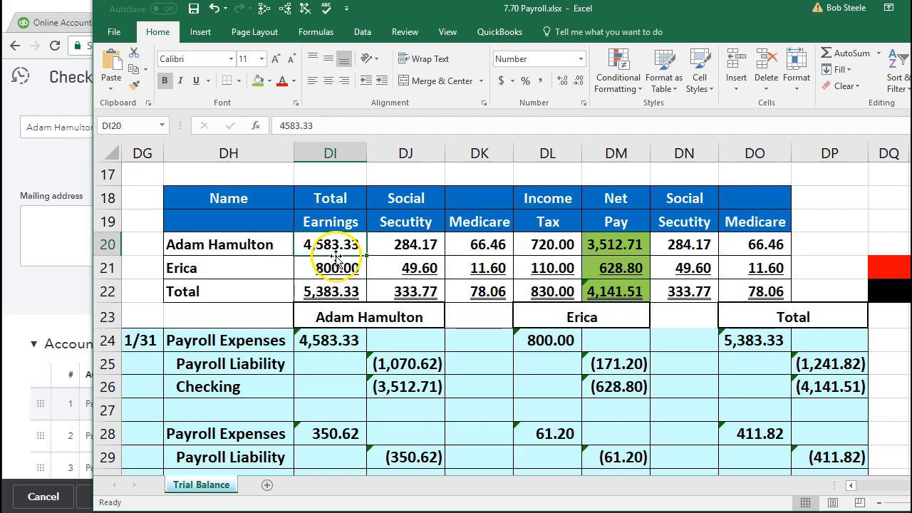
left_click(606, 246)
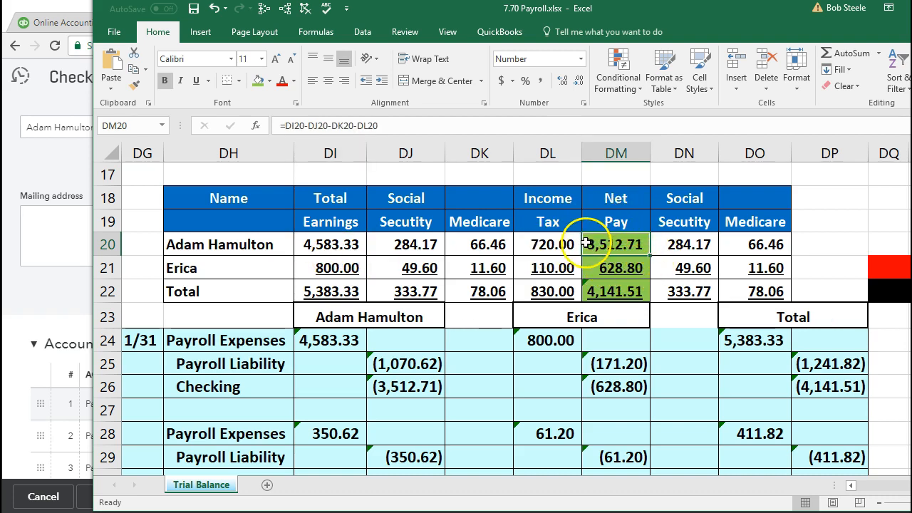
left_click(339, 245)
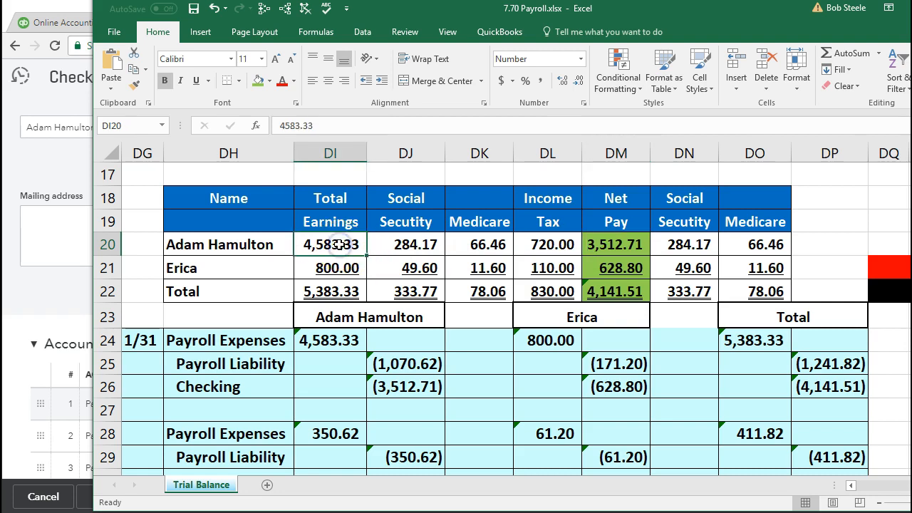
left_click_drag(399, 243, 526, 243)
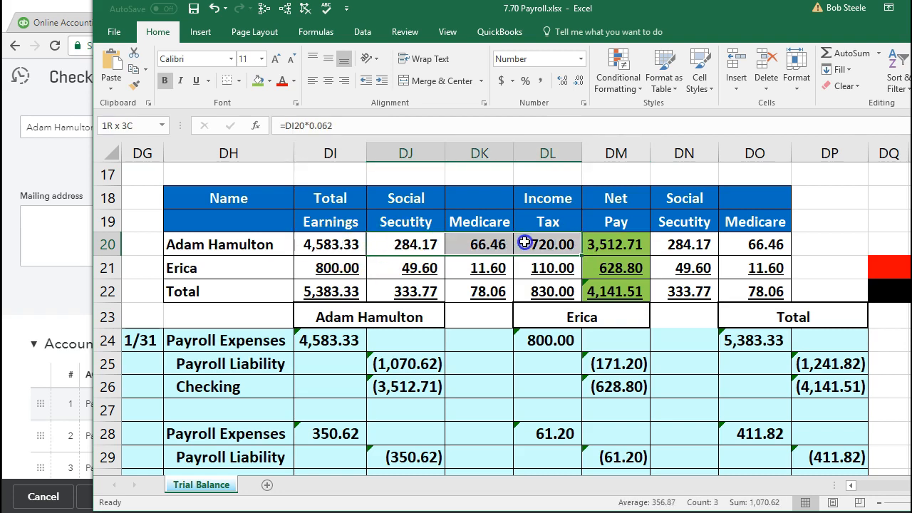
Step: Move Excel aside and step through the check lines to the Payroll Liability amount
left_click_drag(642, 16, 911, 16)
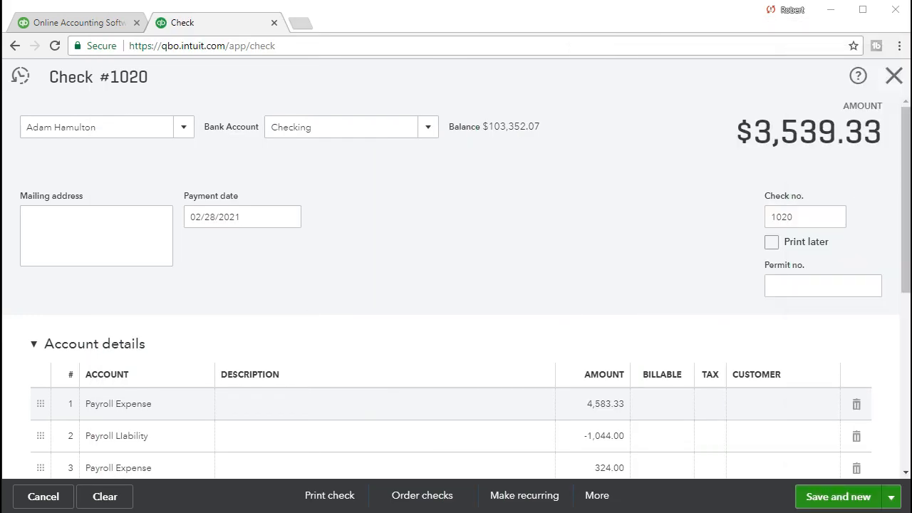
left_click(611, 403)
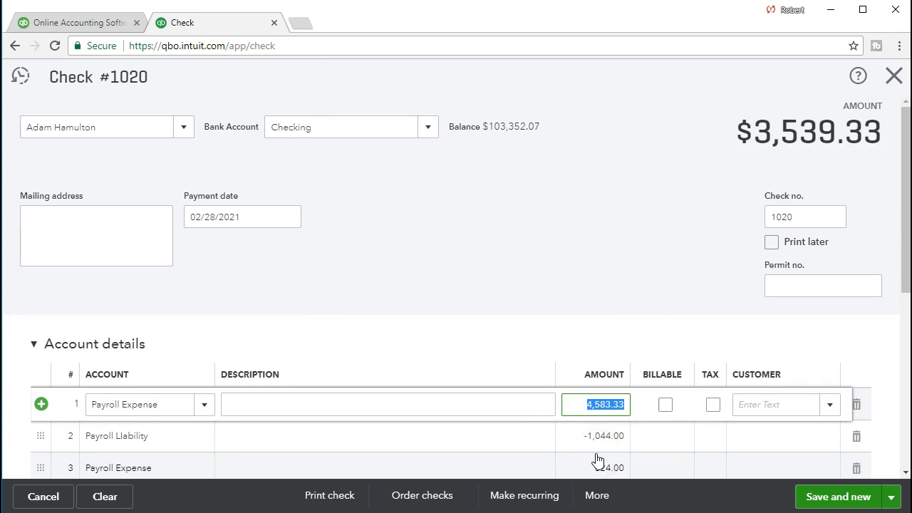
key("Tab")
key("Tab")
key("Tab")
key("Tab")
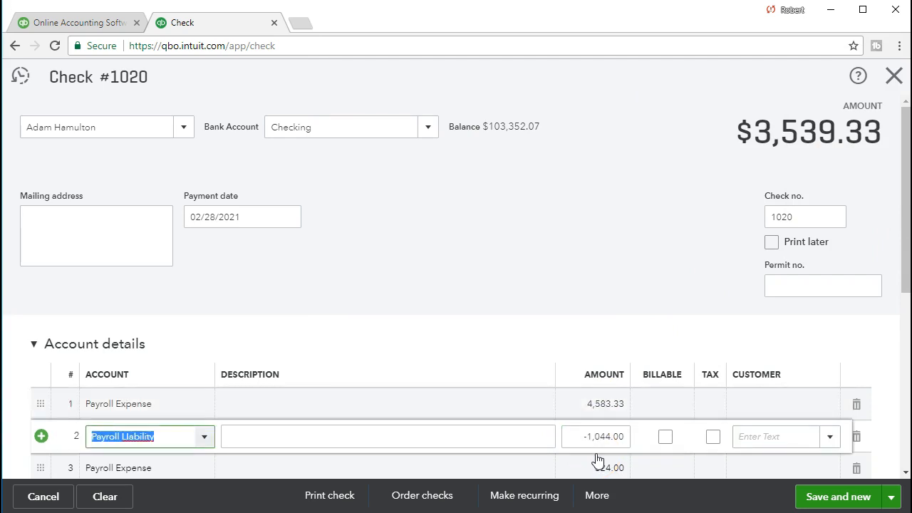
key("Tab")
key("Tab")
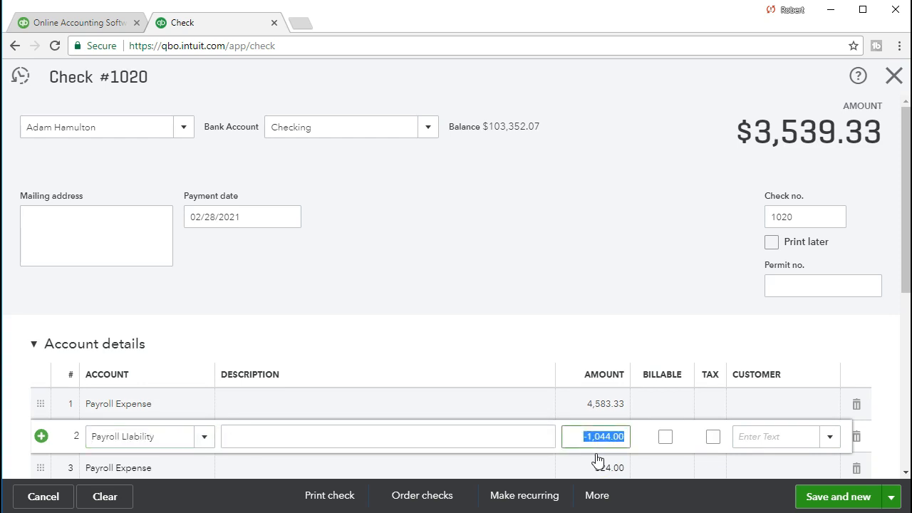
Step: Reconfirm the row 20 withholdings total of 1,070.62, then uncover the check again
left_click_drag(911, 62, 803, 22)
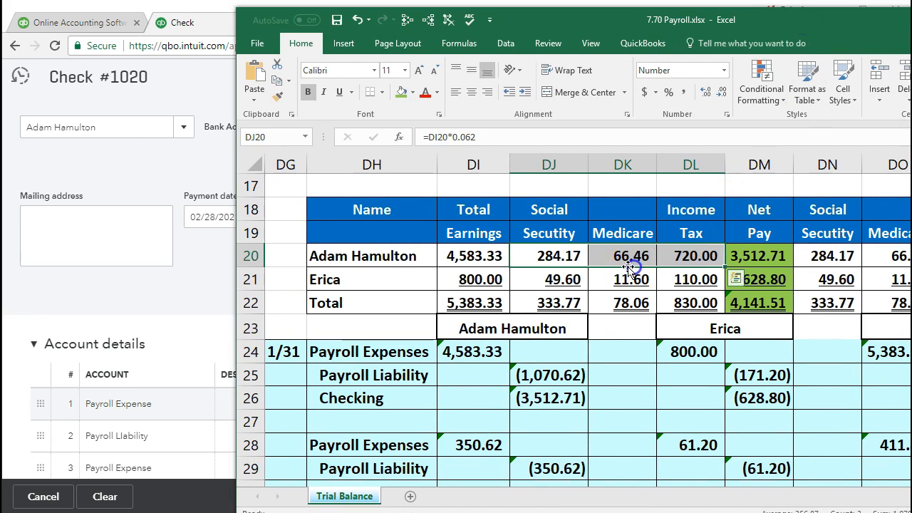
left_click_drag(558, 258, 682, 249)
left_click_drag(754, 27, 746, 17)
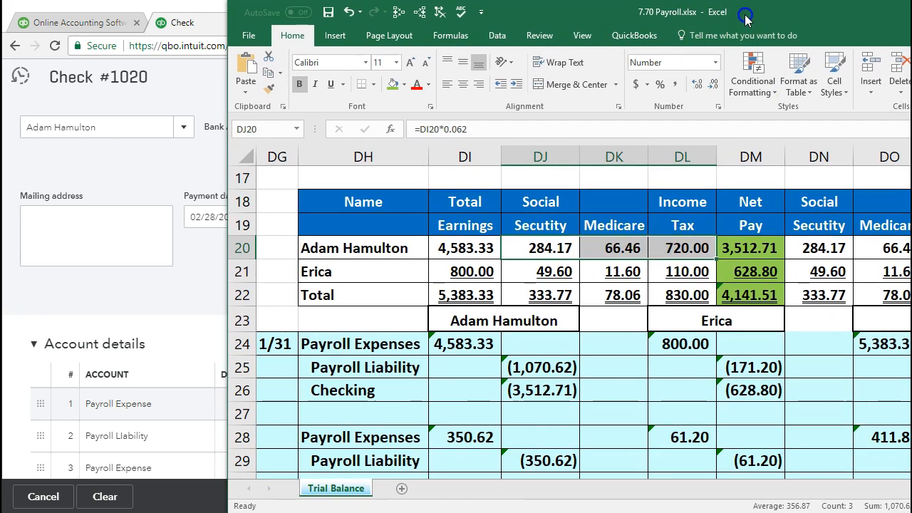
left_click_drag(818, 10, 772, 9)
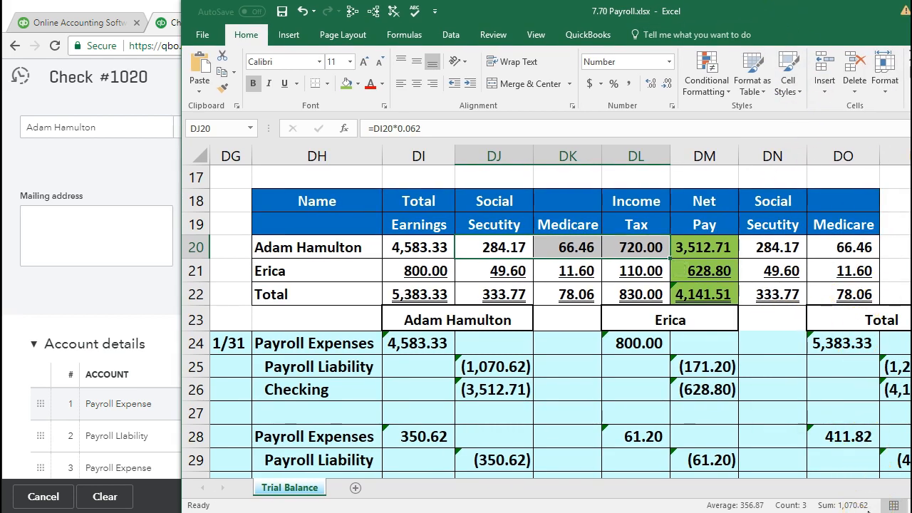
left_click_drag(768, 18, 911, 51)
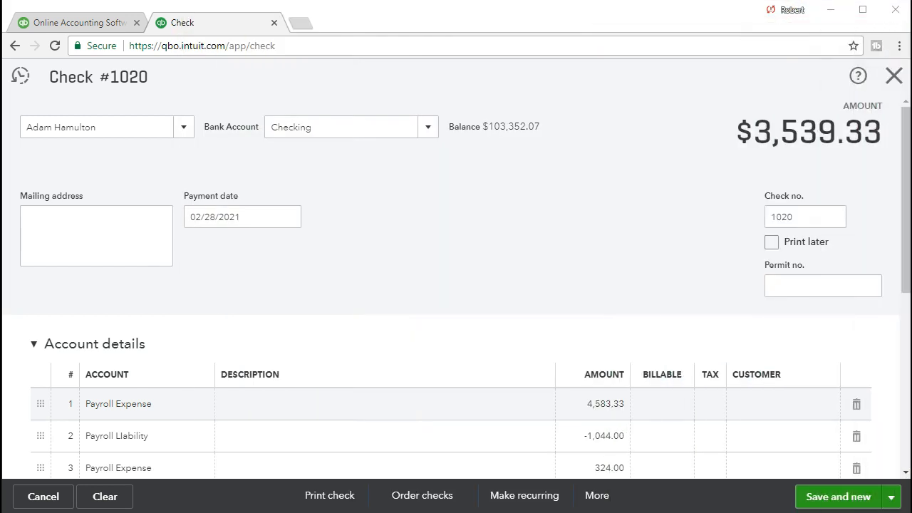
Step: Enter -1070.62 as the Payroll Liability amount and confirm employer taxes total 350.62 in Excel
left_click(604, 435)
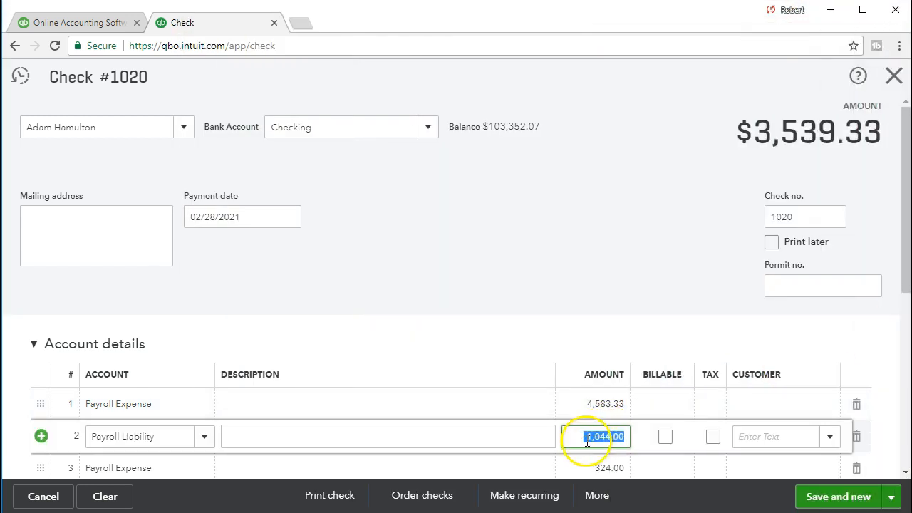
type("-")
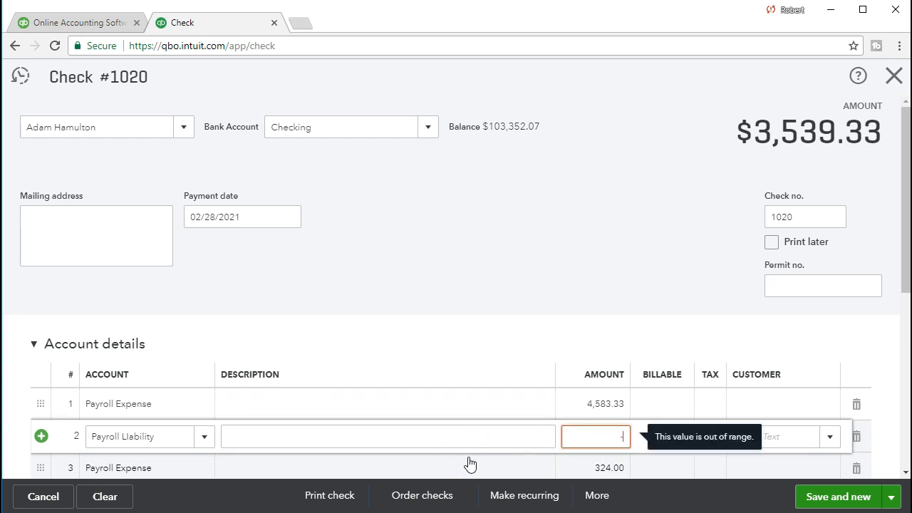
type("1070.62")
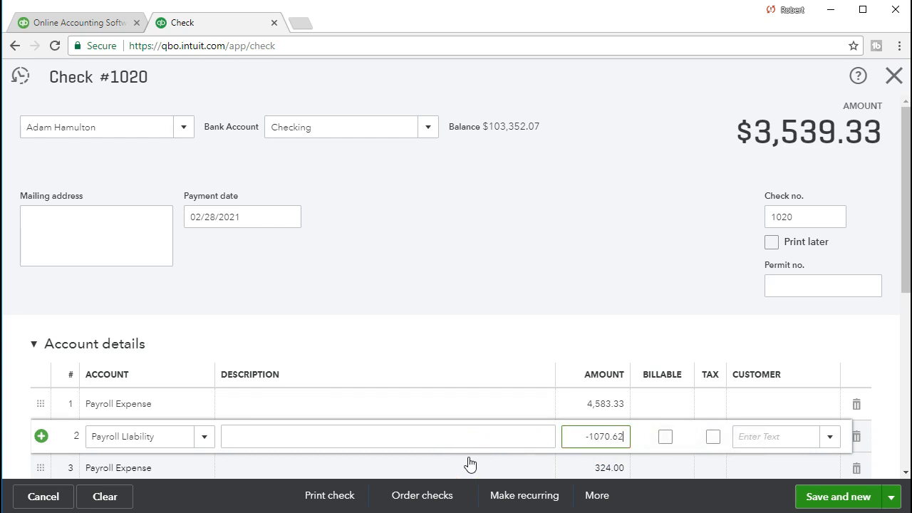
key("Tab")
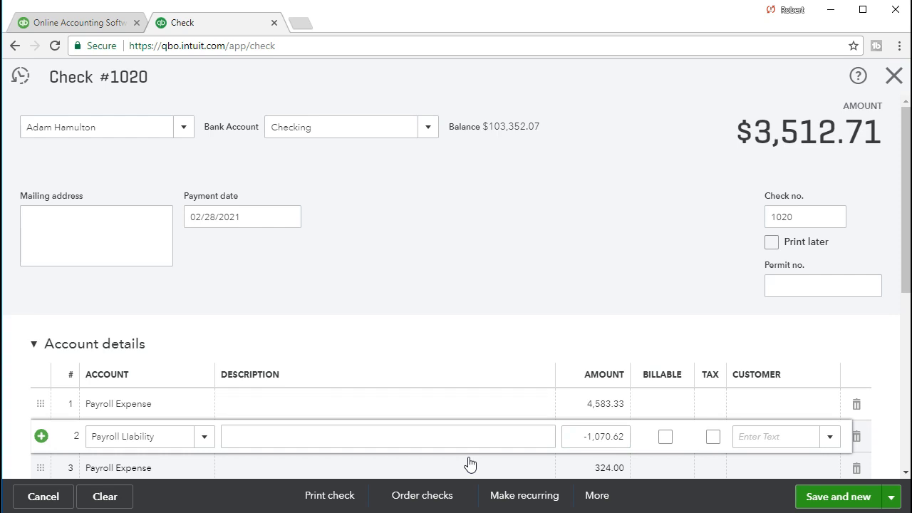
scroll(385, 409, "down", 1)
left_click(169, 398)
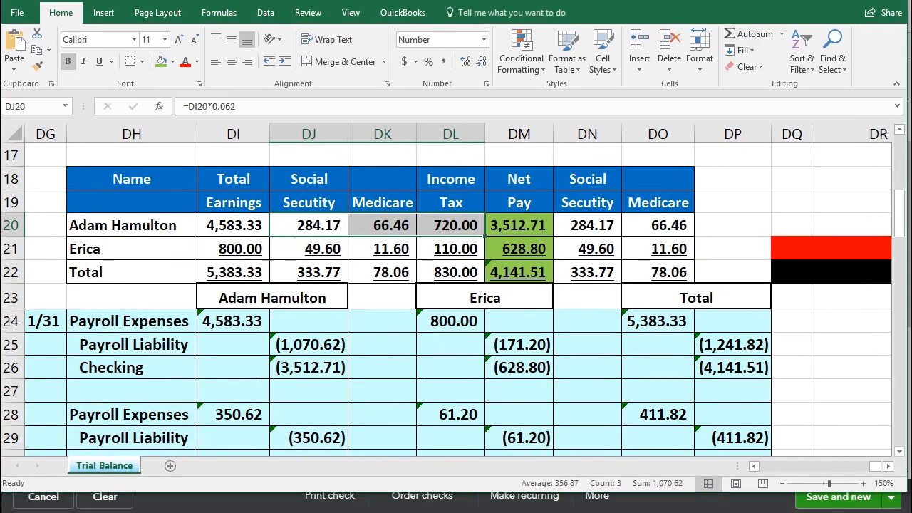
left_click_drag(592, 226, 641, 226)
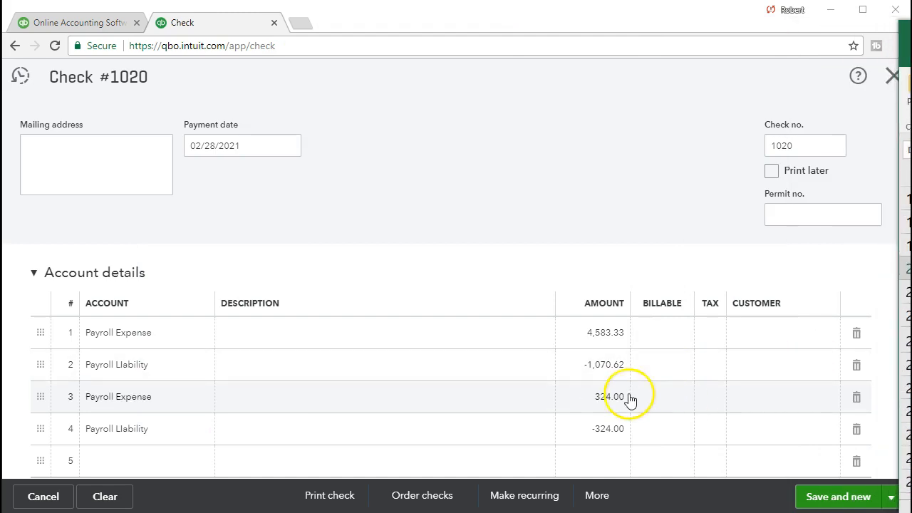
Step: Set the second Payroll Expense line's amount to 350.62
left_click(597, 399)
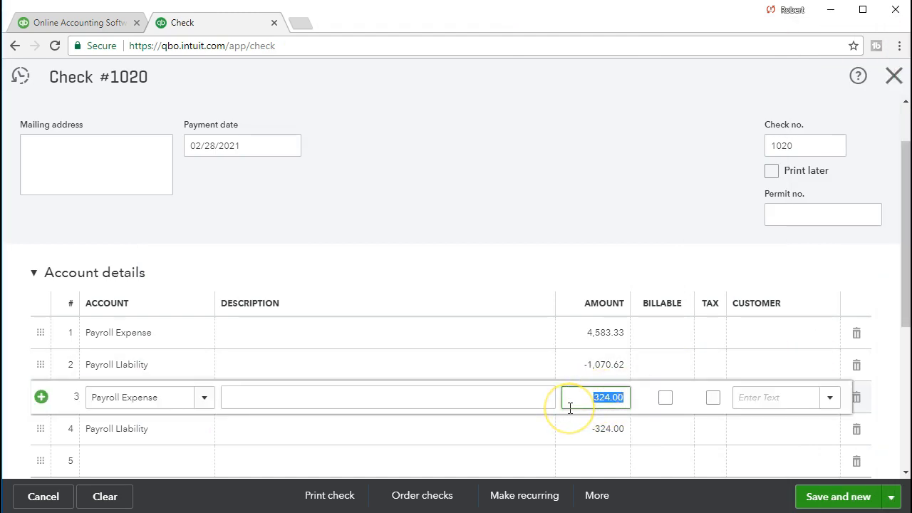
type("3")
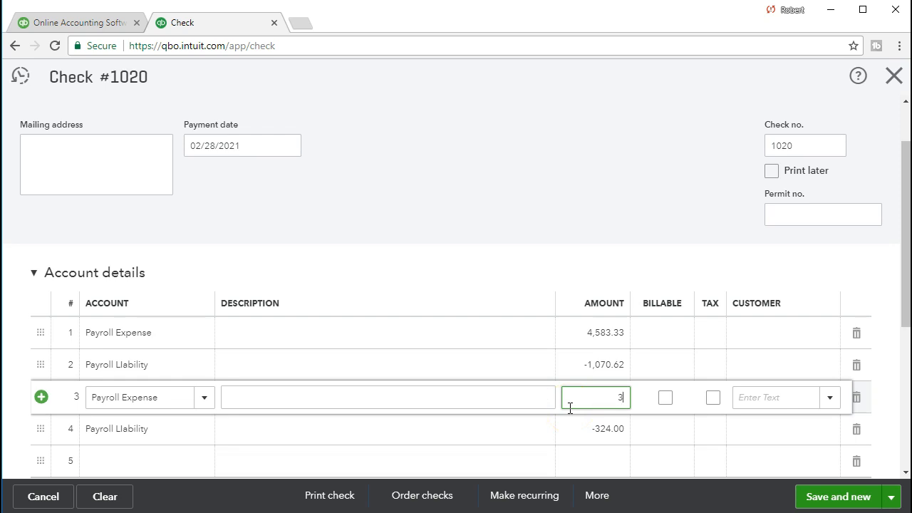
type("50.62")
key("Tab")
Step: Change the second Payroll Liability amount from -324.00 to -350.62 and compare with the spreadsheet
left_click(405, 433)
left_click(596, 429)
double_click(596, 428)
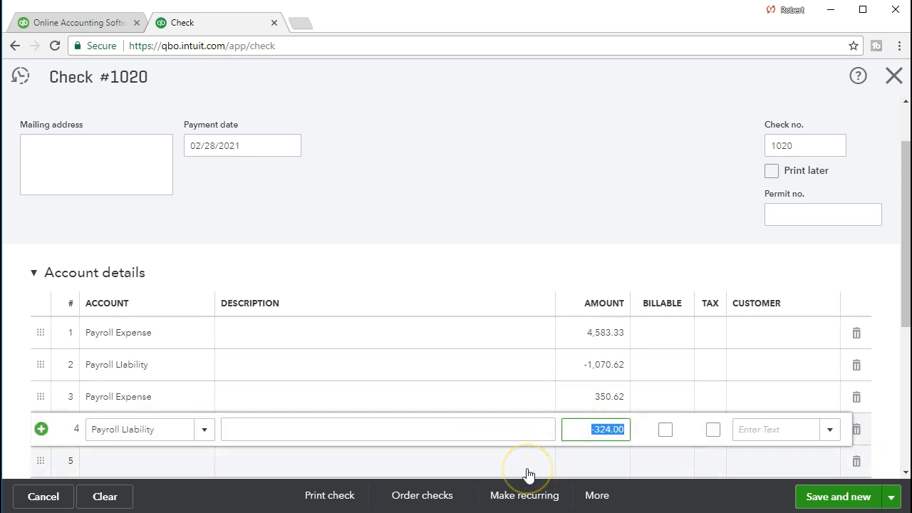
key("BackSpace")
type("365")
key("BackSpace")
key("BackSpace")
type("50.62")
key("Tab")
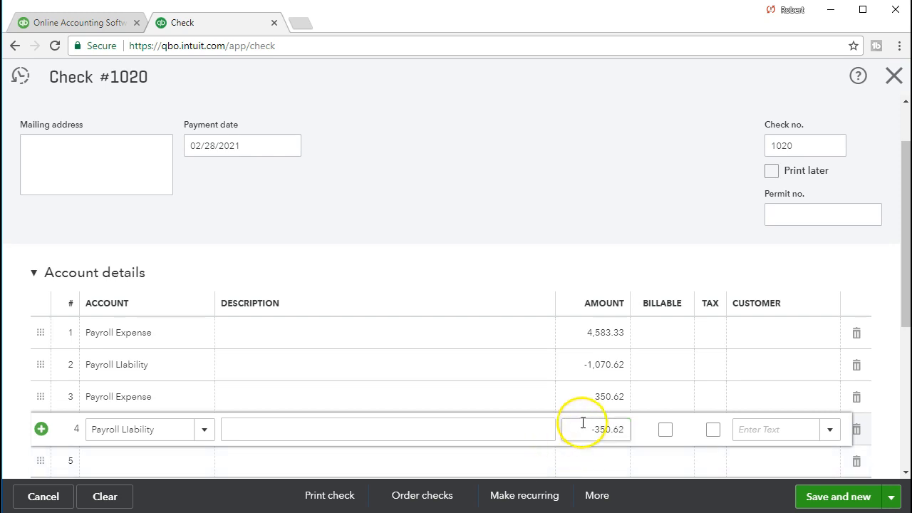
left_click_drag(911, 34, 706, 15)
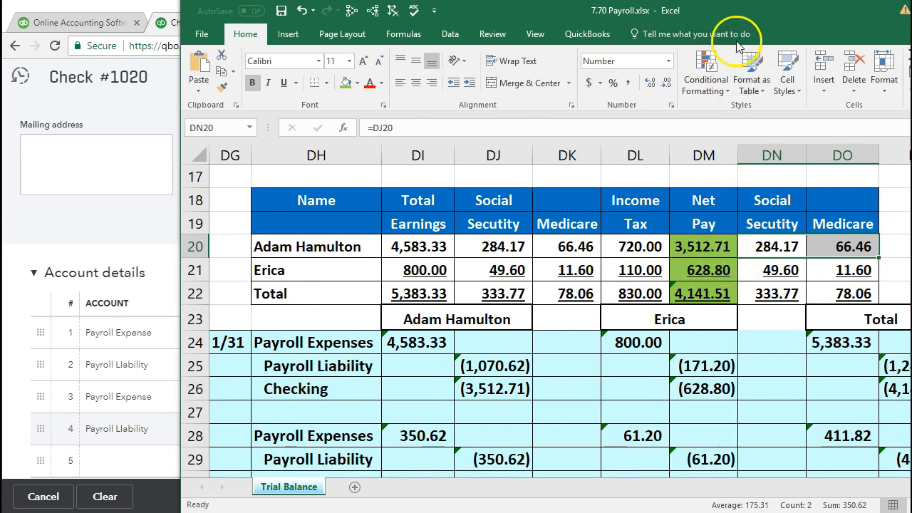
left_click_drag(782, 20, 911, 20)
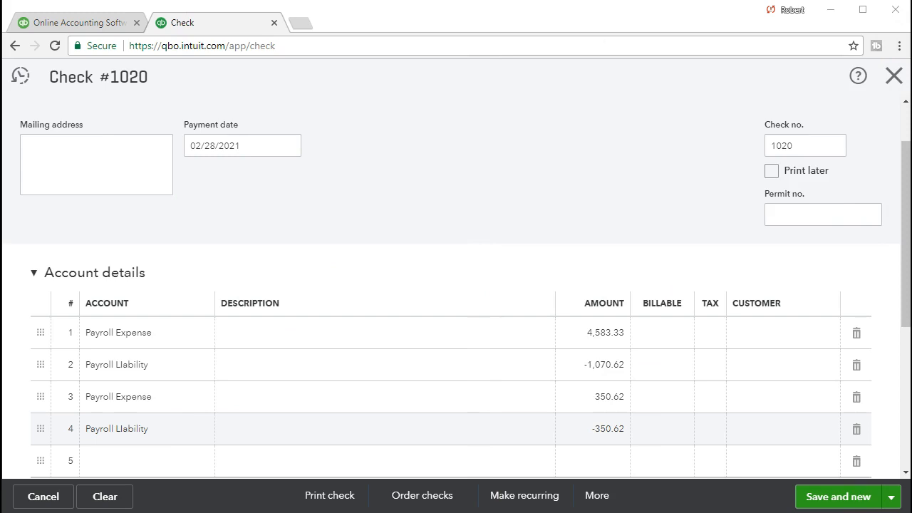
scroll(902, 204, "up", 1)
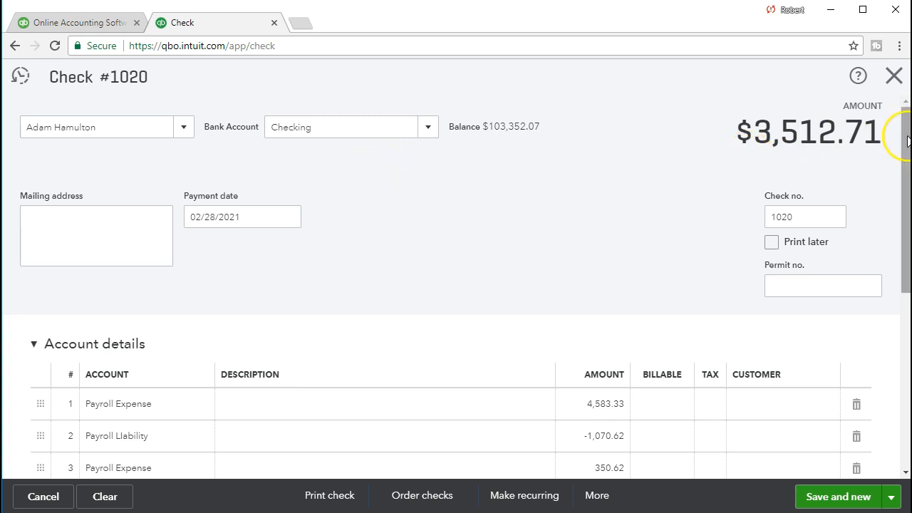
left_click_drag(907, 141, 900, 200)
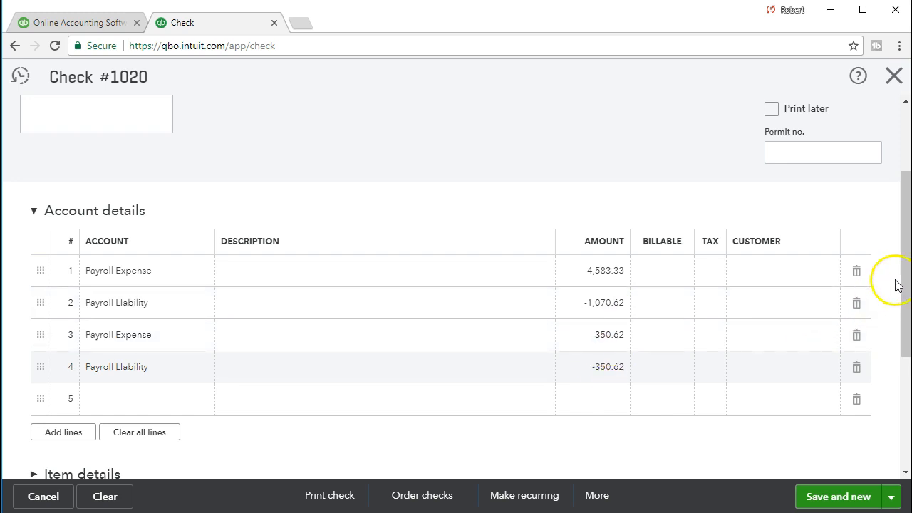
left_click_drag(900, 268, 900, 193)
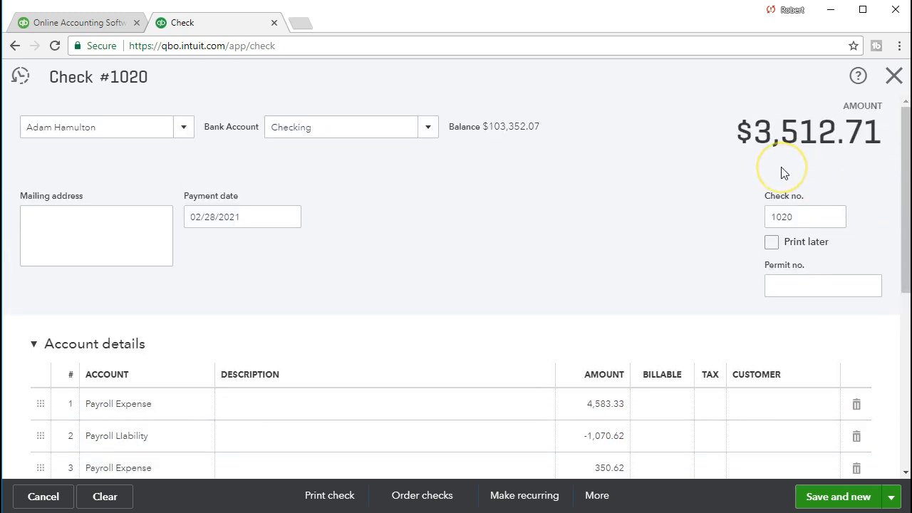
scroll(897, 187, "down", 3)
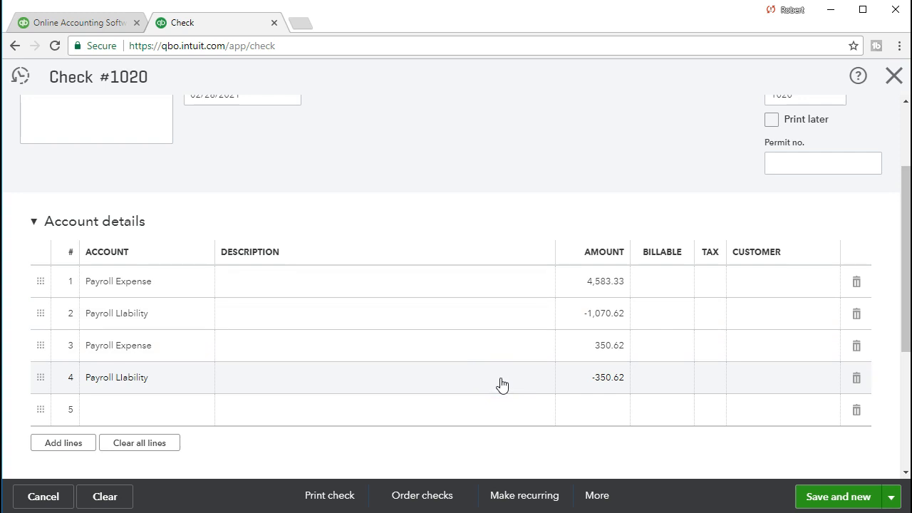
scroll(502, 385, "up", 2)
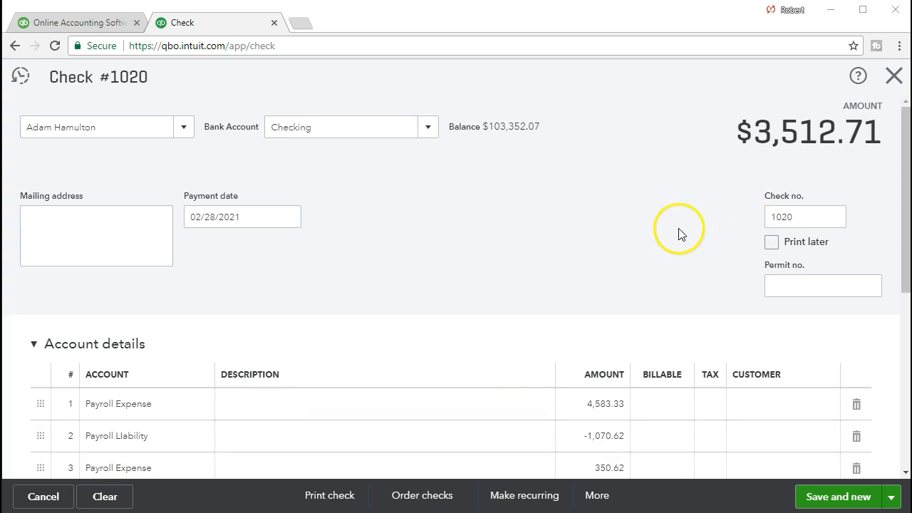
Step: Change the check number to 1023 and save it, starting a new blank check
left_click(798, 216)
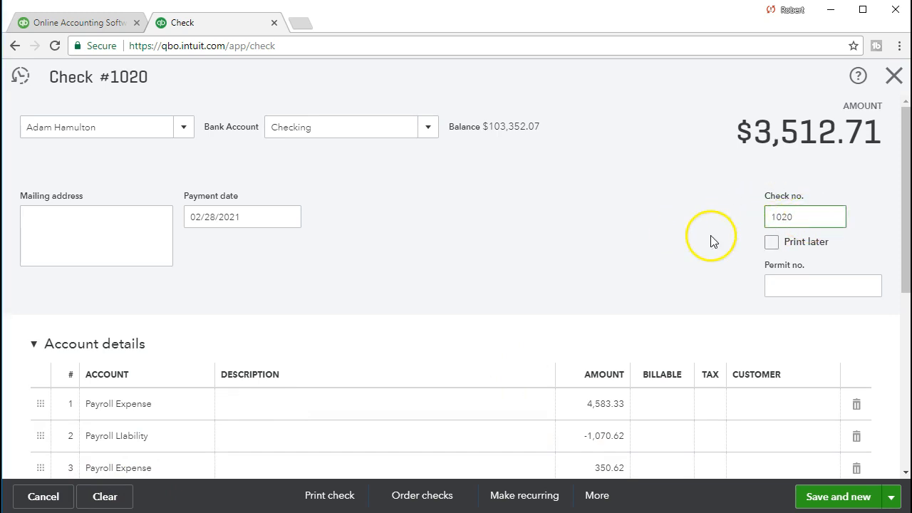
key("BackSpace")
type("3")
left_click(667, 225)
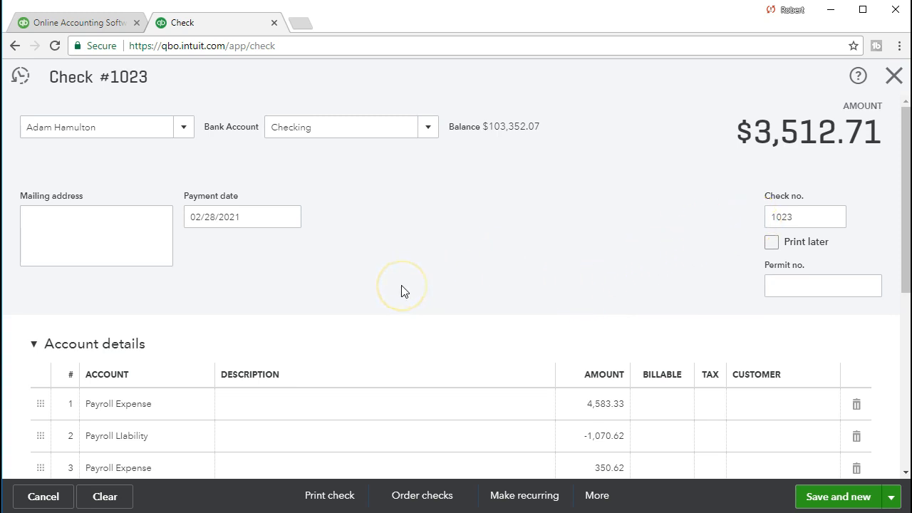
left_click(826, 503)
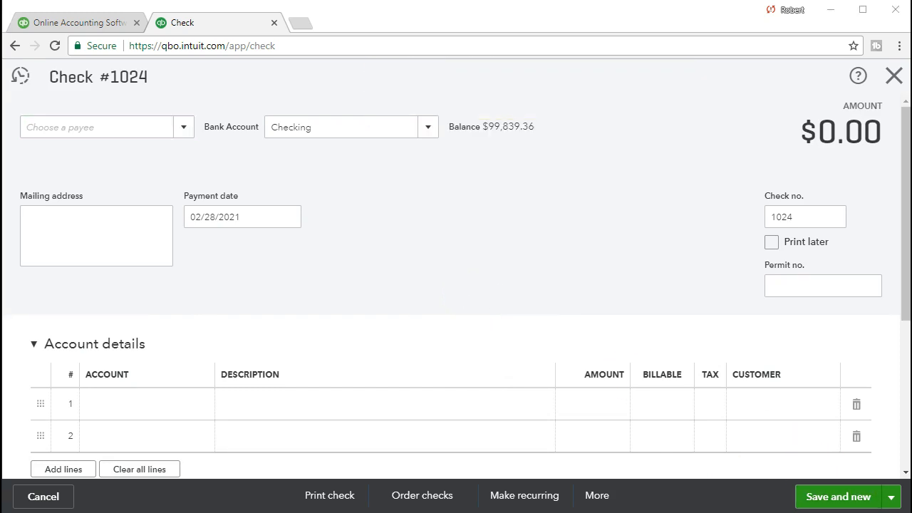
Step: Switch back to the Excel payroll register
key("alt+Tab")
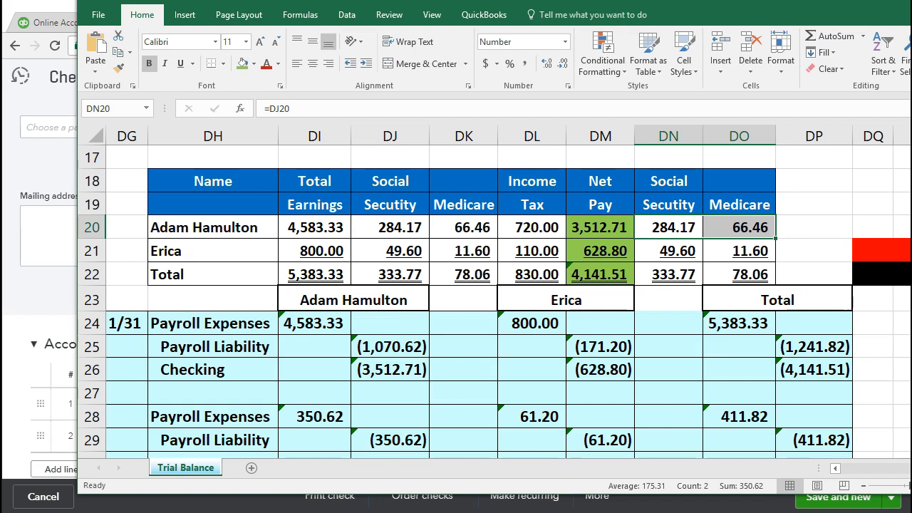
Step: Move Excel aside and choose the second employee as the check's payee
left_click_drag(474, 0, 909, 92)
left_click_drag(904, 66, 911, 65)
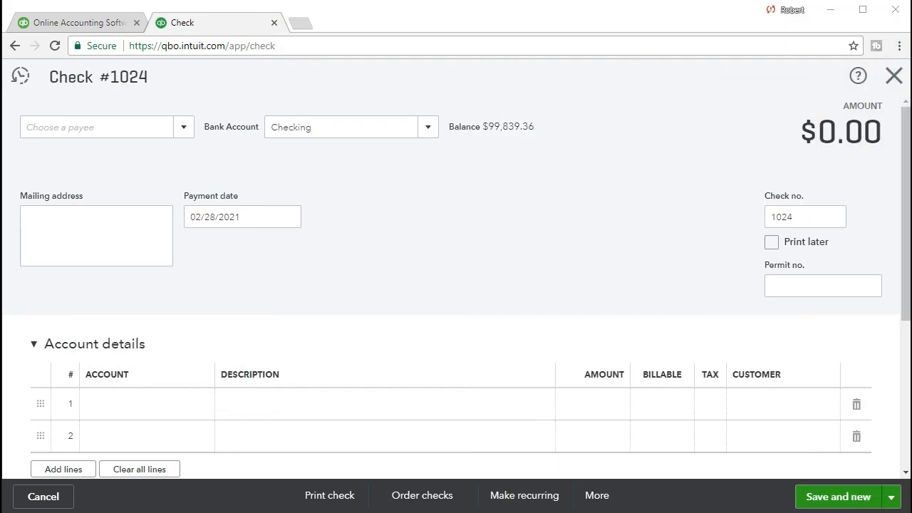
left_click(185, 128)
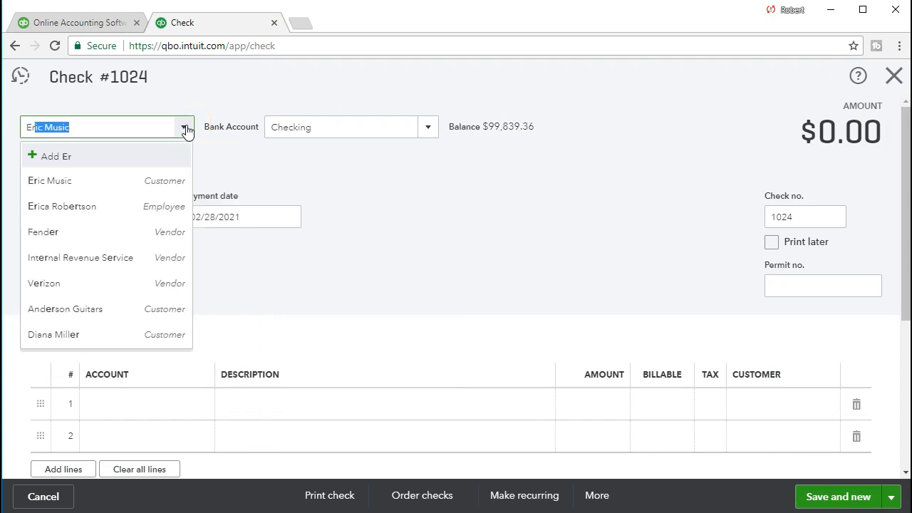
key("Down")
key("Down")
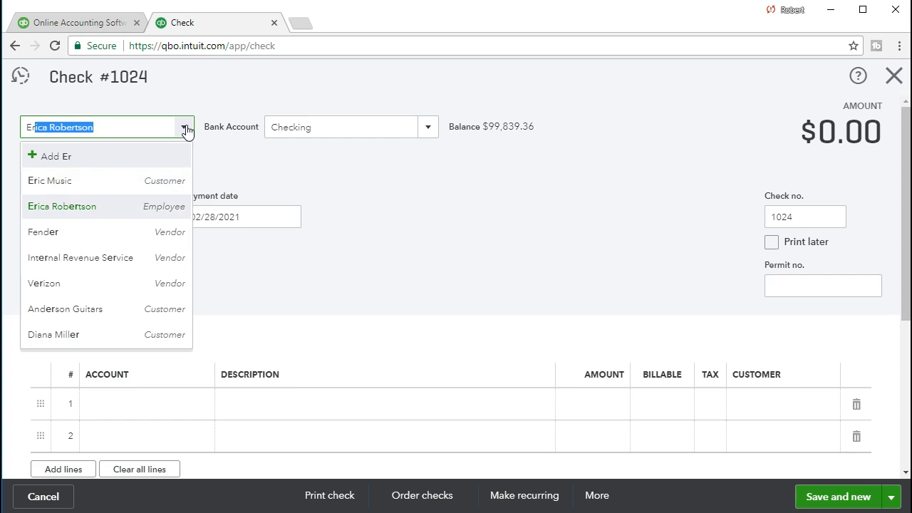
left_click(156, 214)
Step: Accept Checking, the payment date and check no. 1024, loading the saved $630.00 payroll lines
key("Tab")
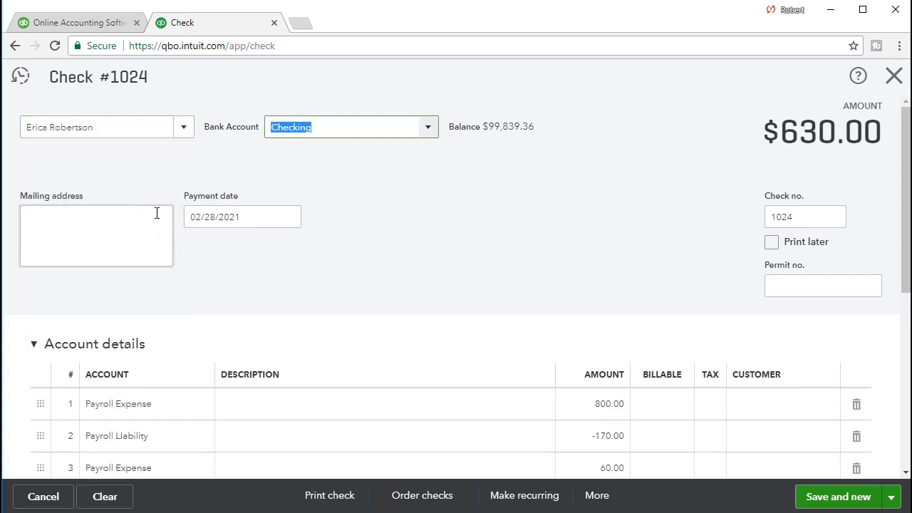
key("Tab")
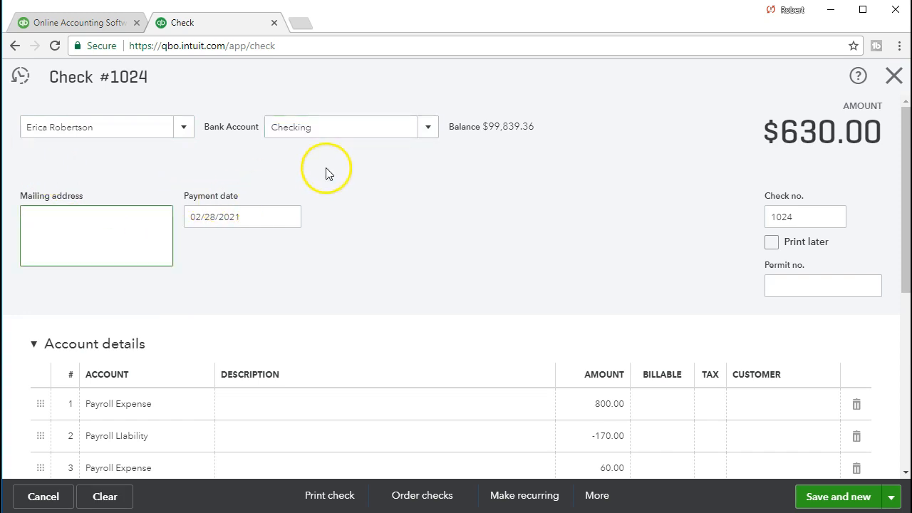
left_click(258, 219)
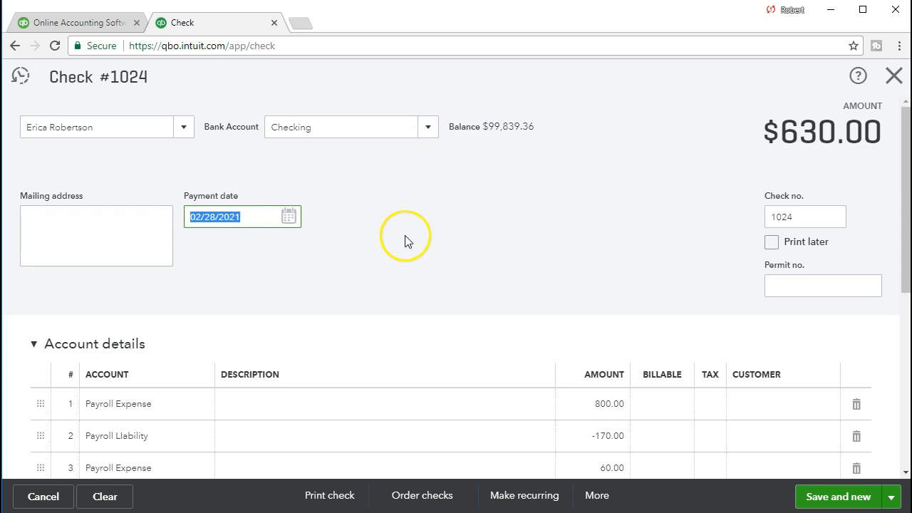
key("Tab")
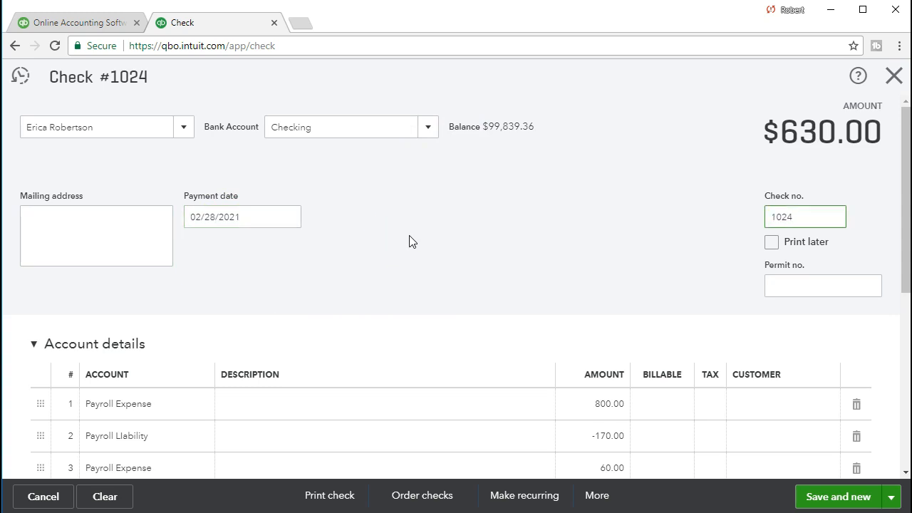
left_click(643, 224)
scroll(644, 225, "down", 1)
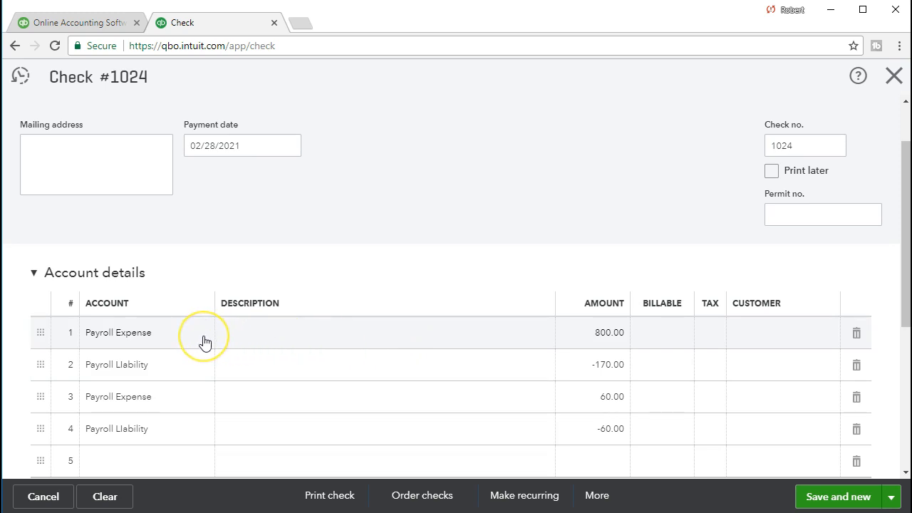
Step: Total the second employee's withholdings DJ21:DL21 in the Excel payroll register
left_click_drag(911, 106, 911, 38)
left_click(399, 303)
left_click(599, 367)
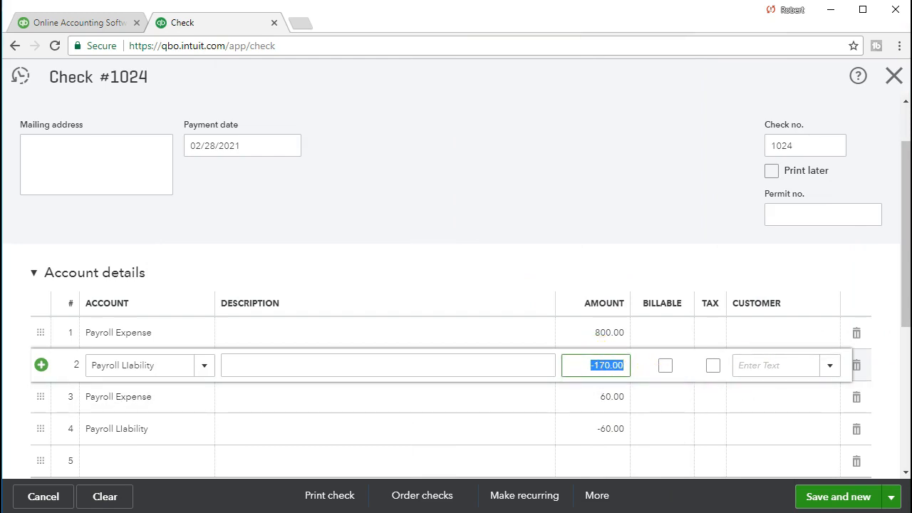
left_click_drag(911, 38, 672, 20)
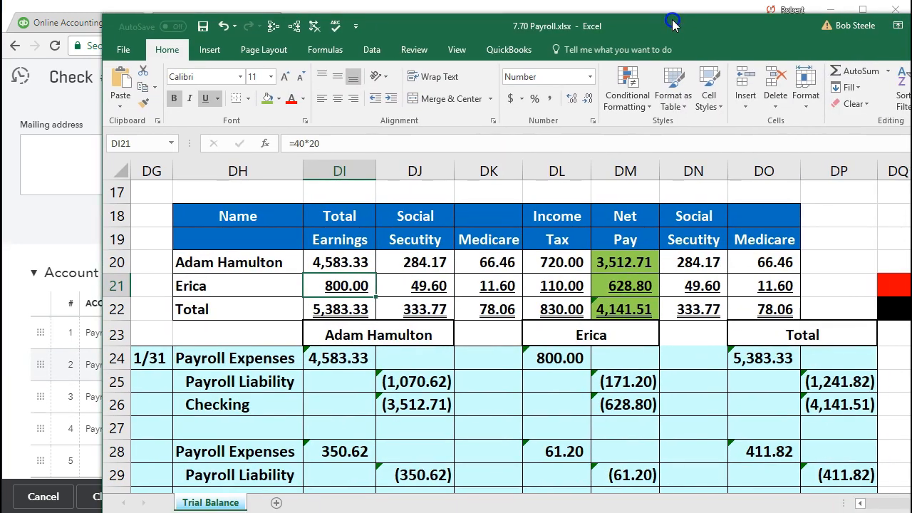
left_click(548, 255)
left_click_drag(404, 287, 558, 285)
left_click_drag(647, 21, 622, 6)
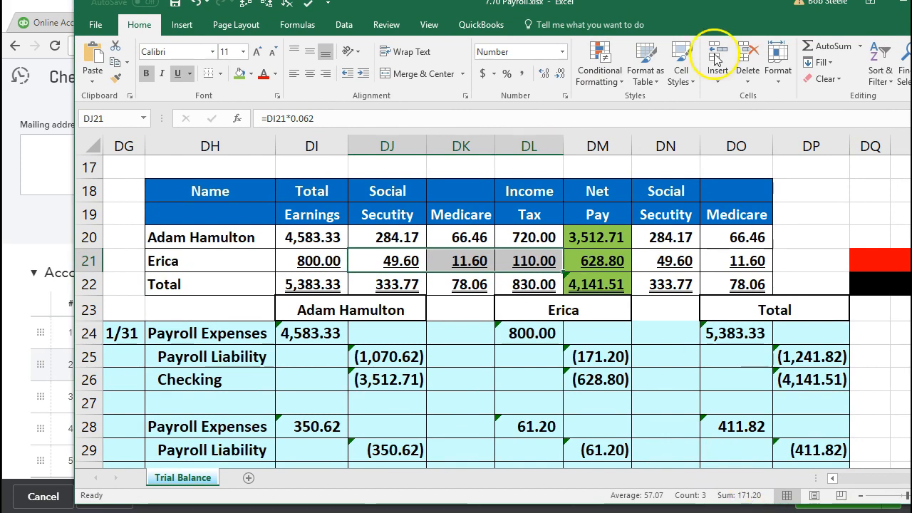
left_click_drag(690, 11, 911, 30)
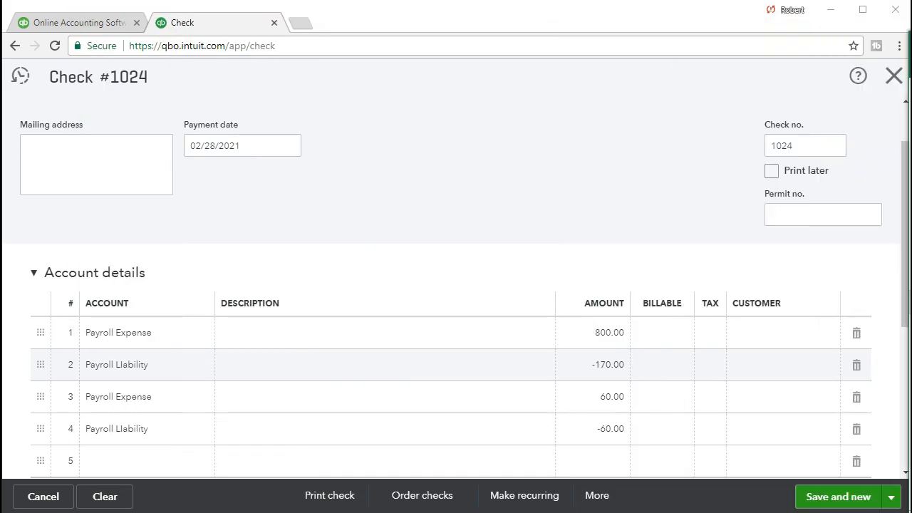
Step: Change the first Payroll Liability amount on check #1024 from -170.00 to -171.20
left_click(574, 365)
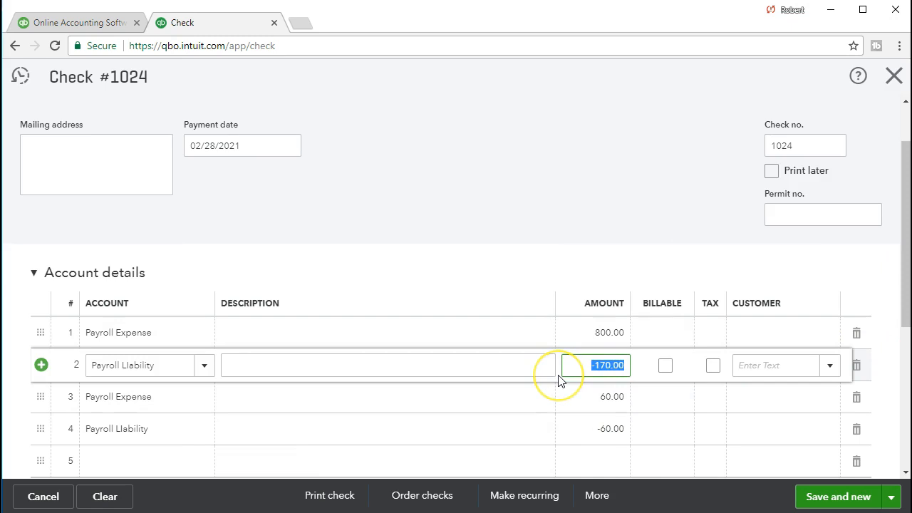
type("-17")
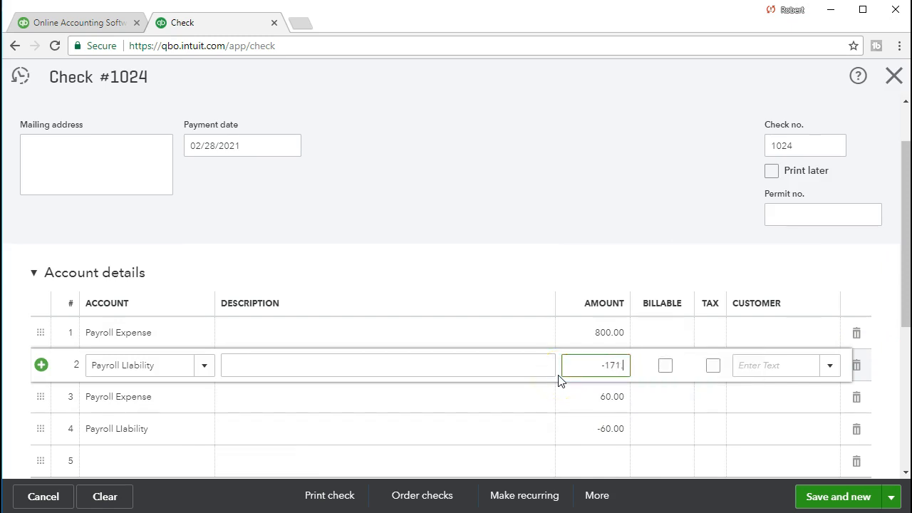
key("Tab")
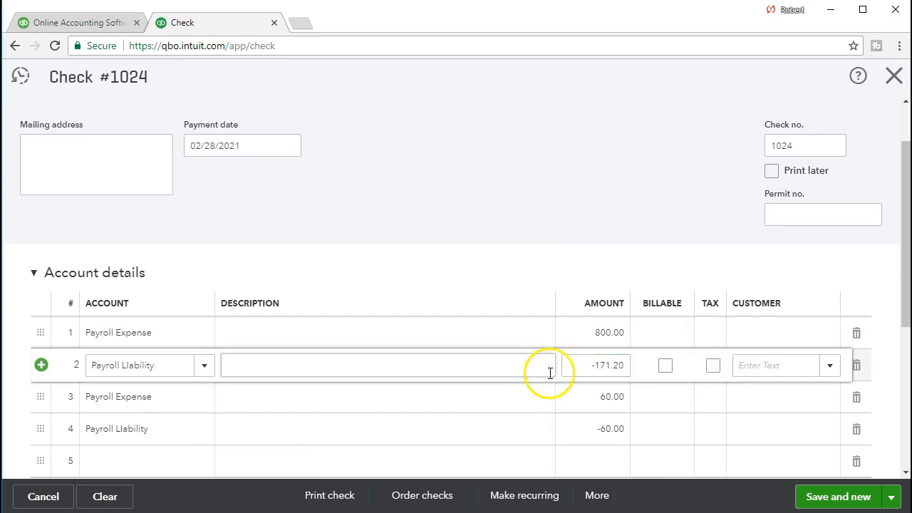
left_click(150, 403)
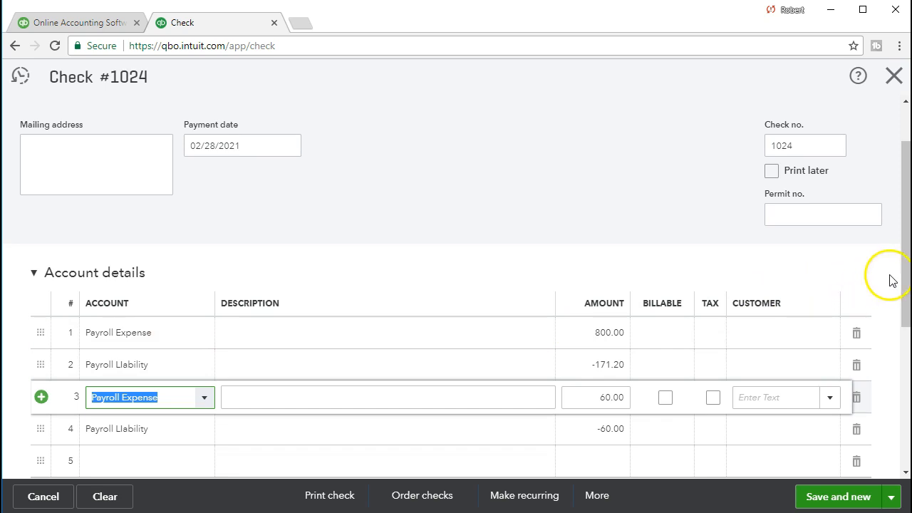
left_click_drag(911, 42, 598, 0)
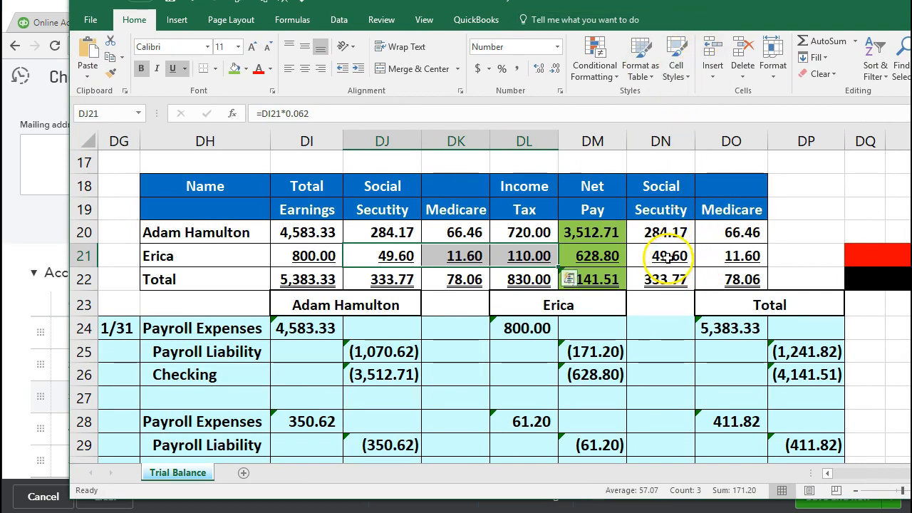
Step: Sum employer taxes DN21:DO21 and set the second Payroll Expense line to 61.20
left_click_drag(667, 258, 712, 256)
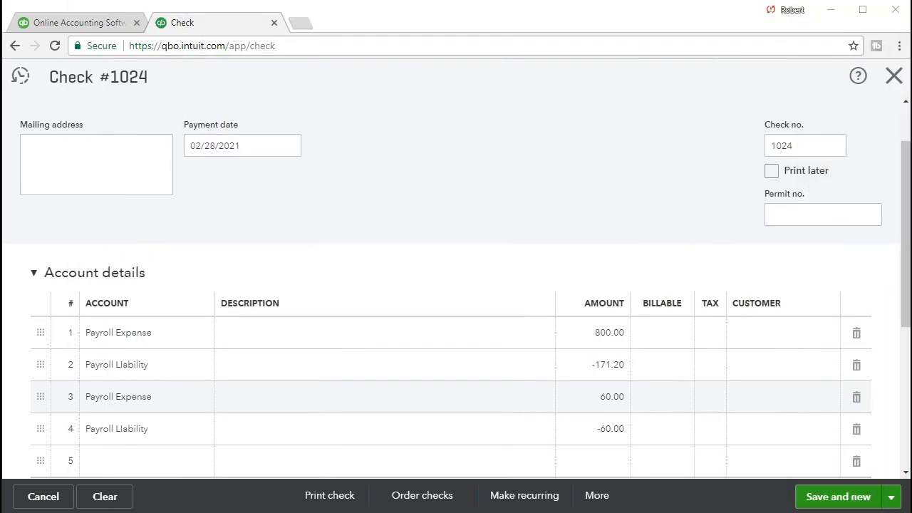
left_click(179, 397)
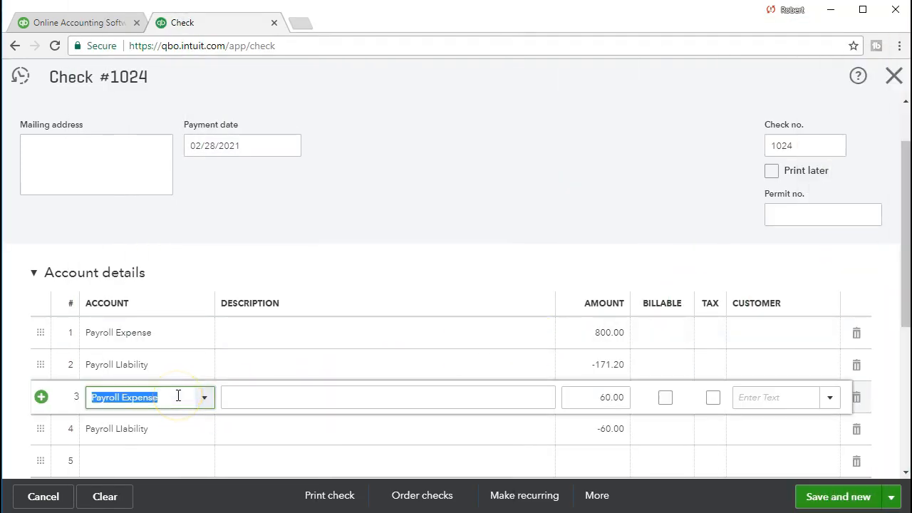
key("Tab")
key("Tab")
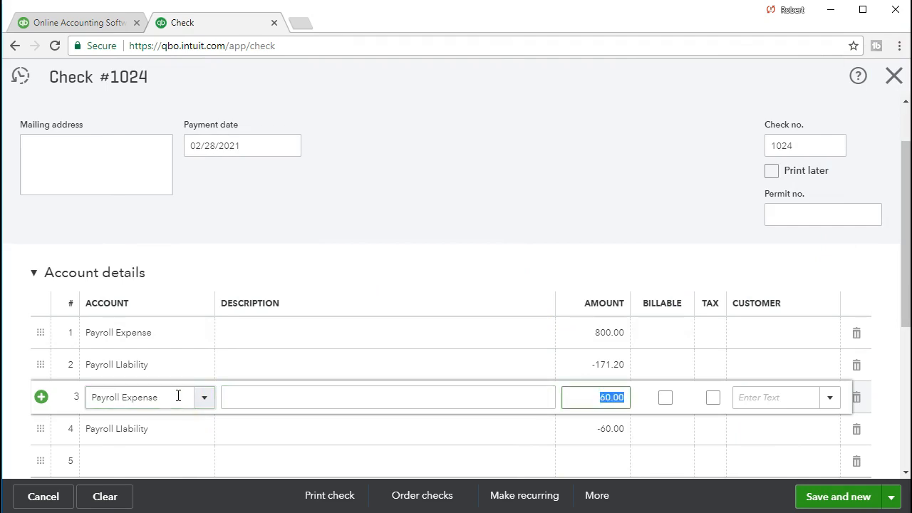
type("61.20")
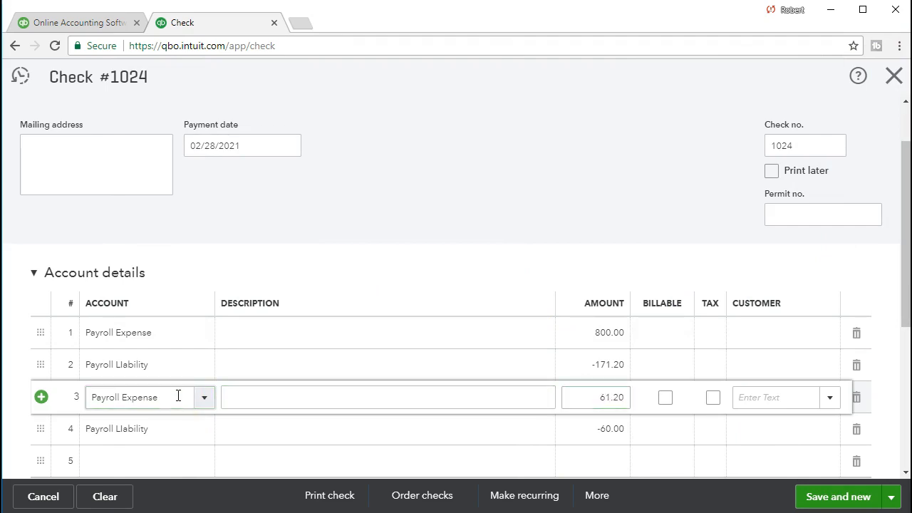
Step: Set the matching Payroll Liability line amount to -61.20
left_click(580, 424)
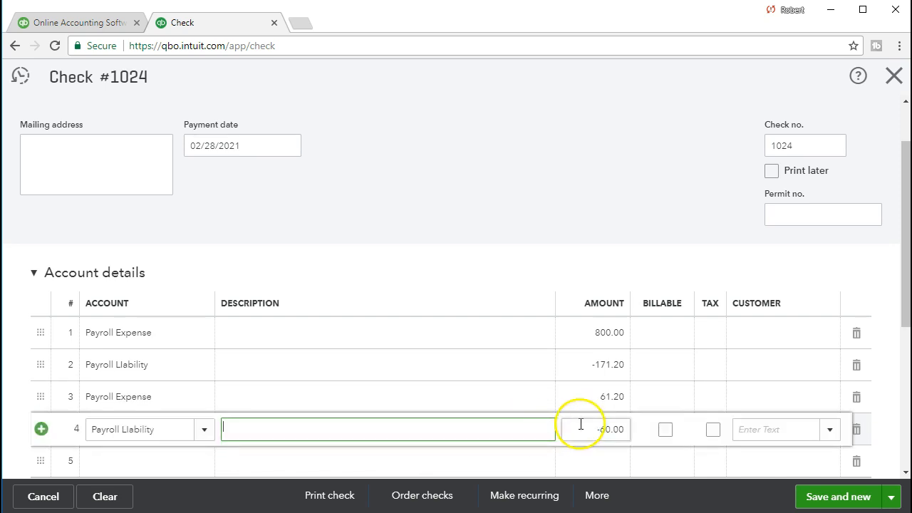
left_click(587, 430)
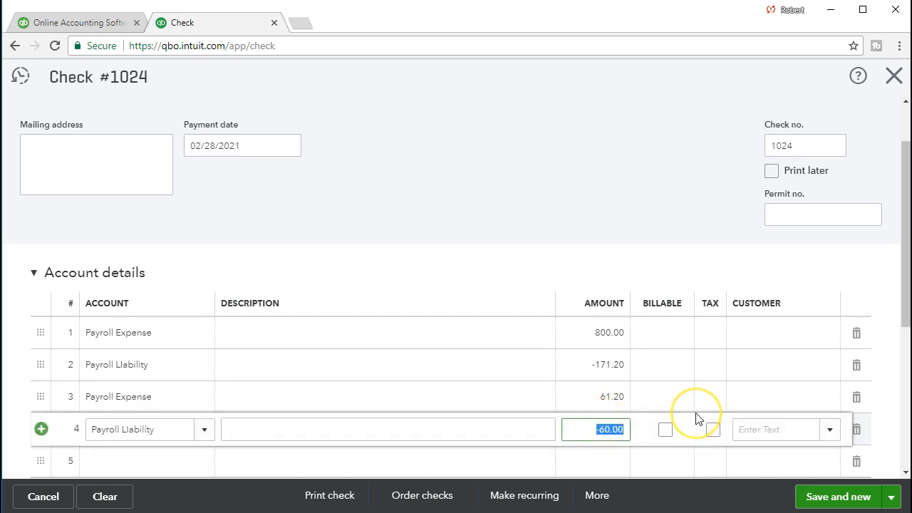
type("-61.2")
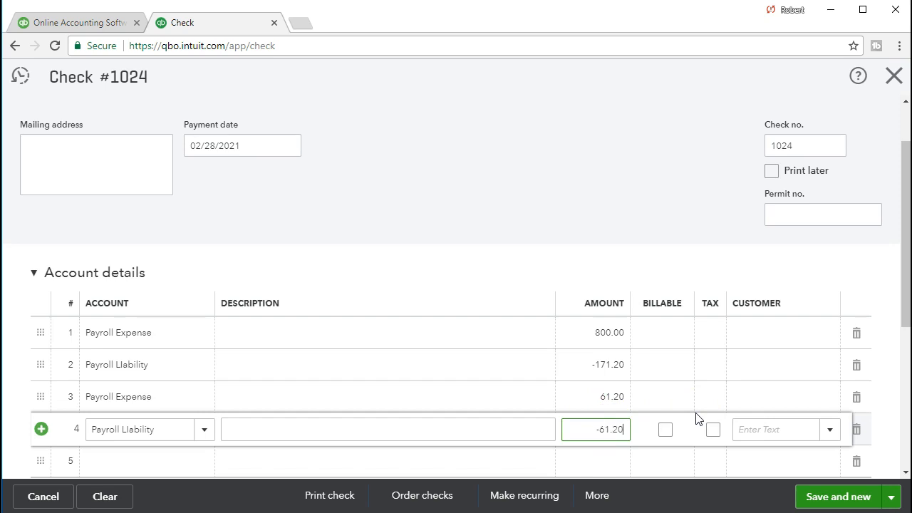
key("Tab")
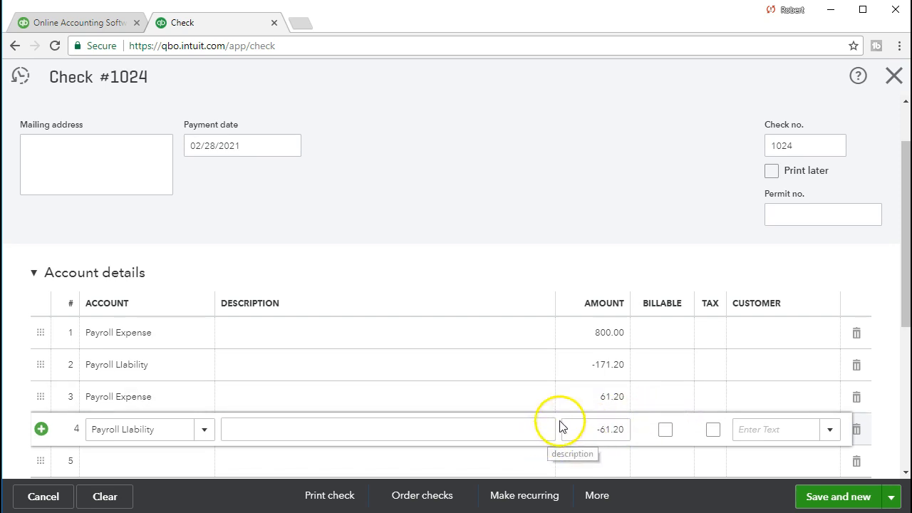
Step: Check the DM21 net pay formula in the Excel register, then return to QuickBooks
key("alt+Tab")
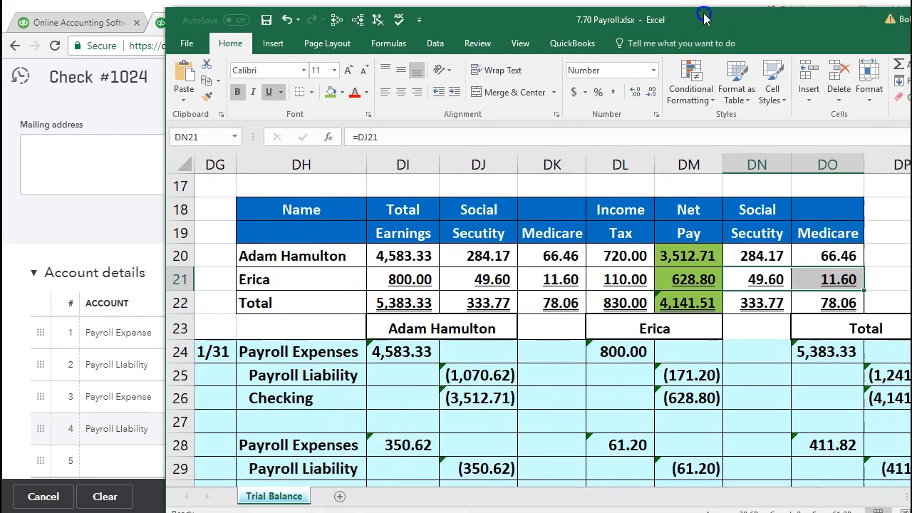
left_click(575, 253)
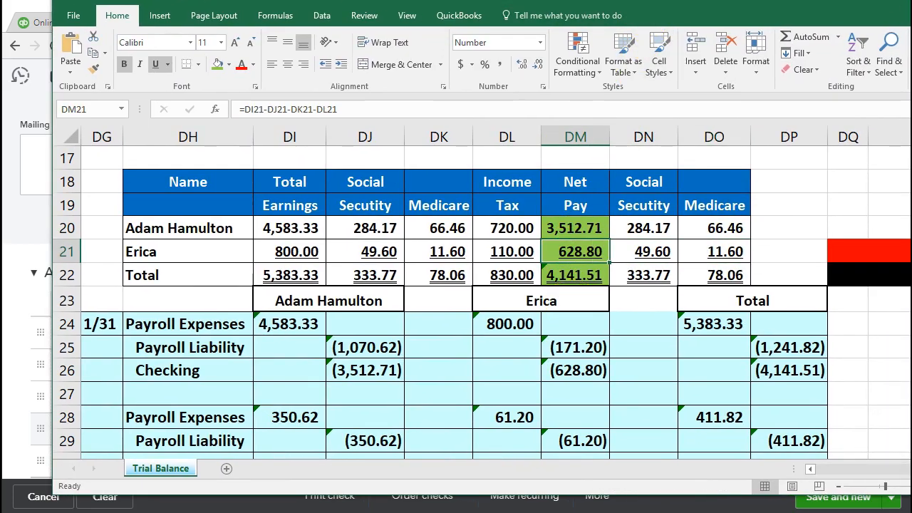
left_click_drag(644, 14, 911, 60)
key("alt+Tab")
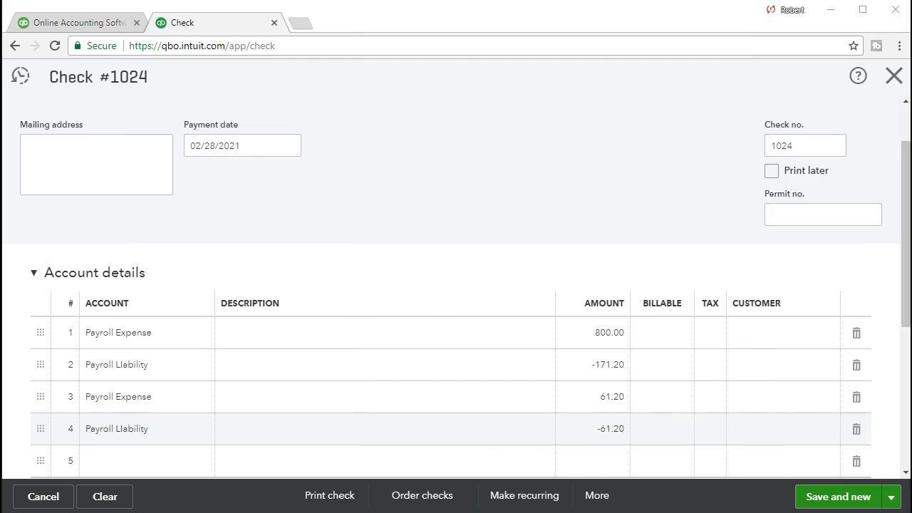
Step: Review check 1024's expense and liability lines, then save it and open blank check #1025
scroll(898, 214, "up", 1)
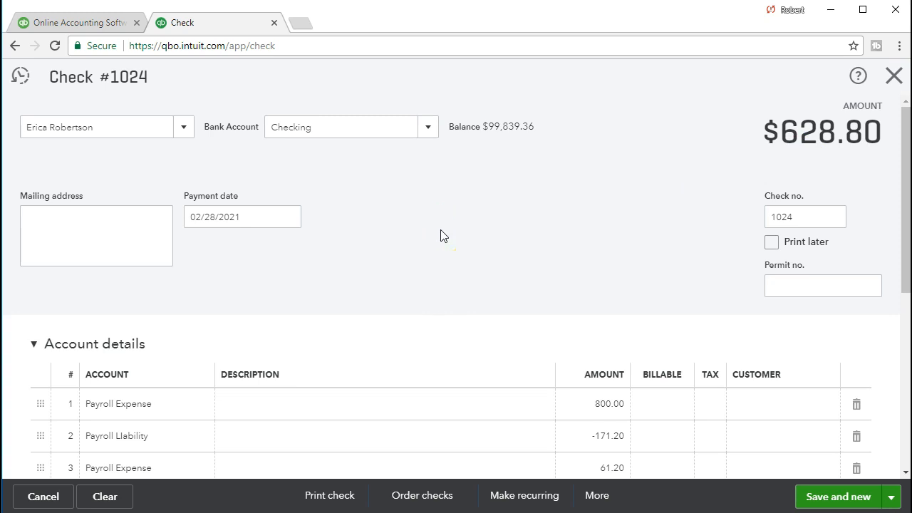
scroll(441, 236, "down", 1)
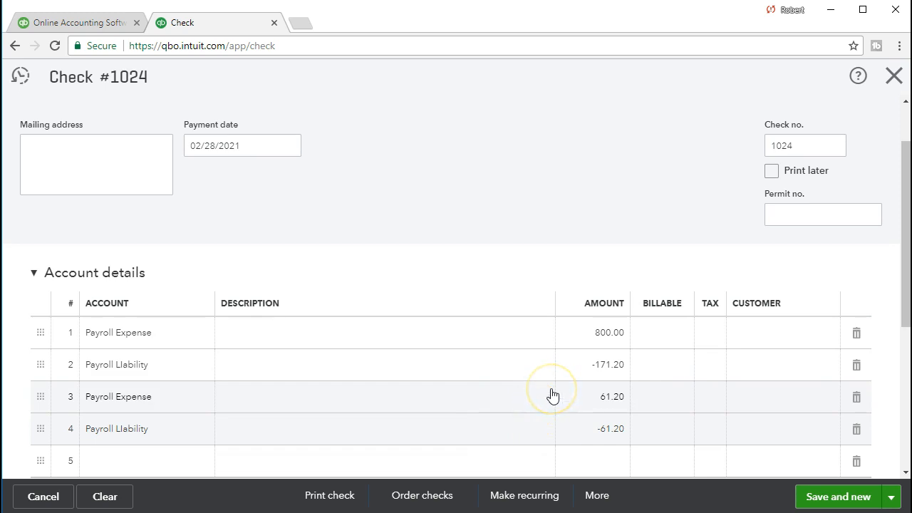
scroll(552, 395, "up", 1)
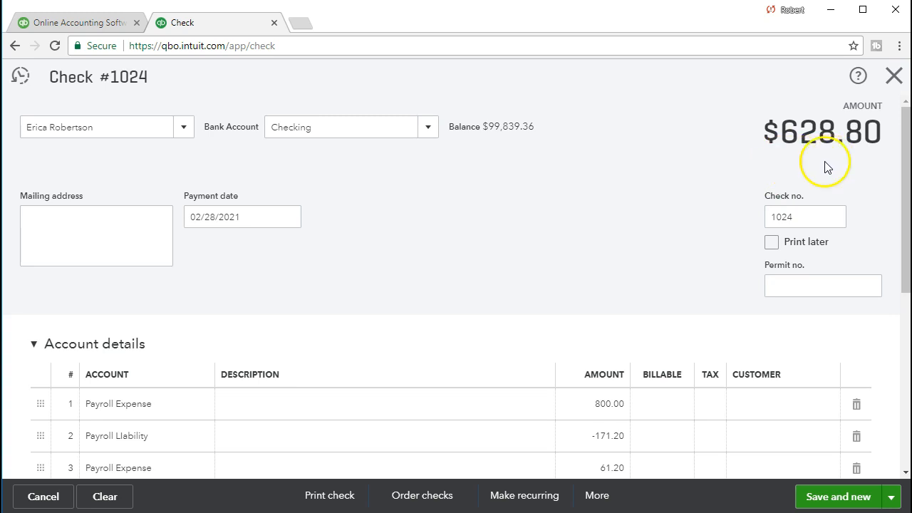
scroll(462, 225, "down", 2)
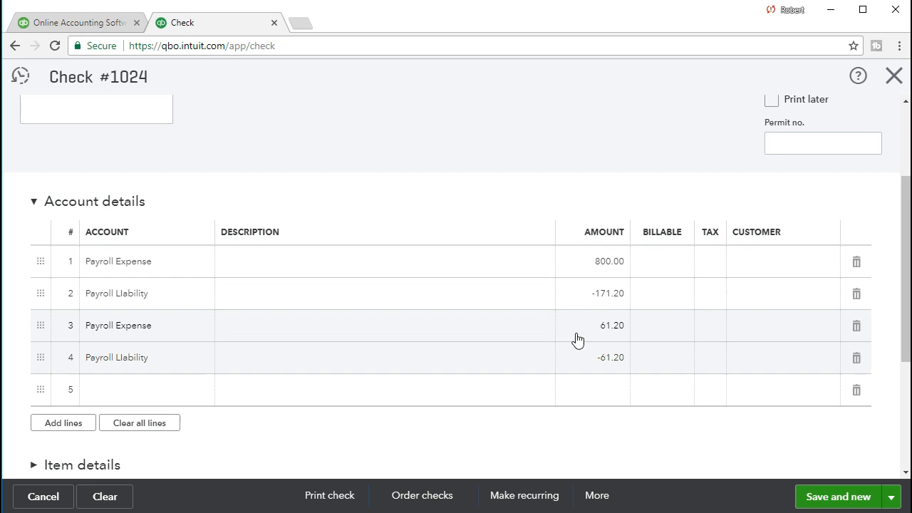
left_click(577, 360)
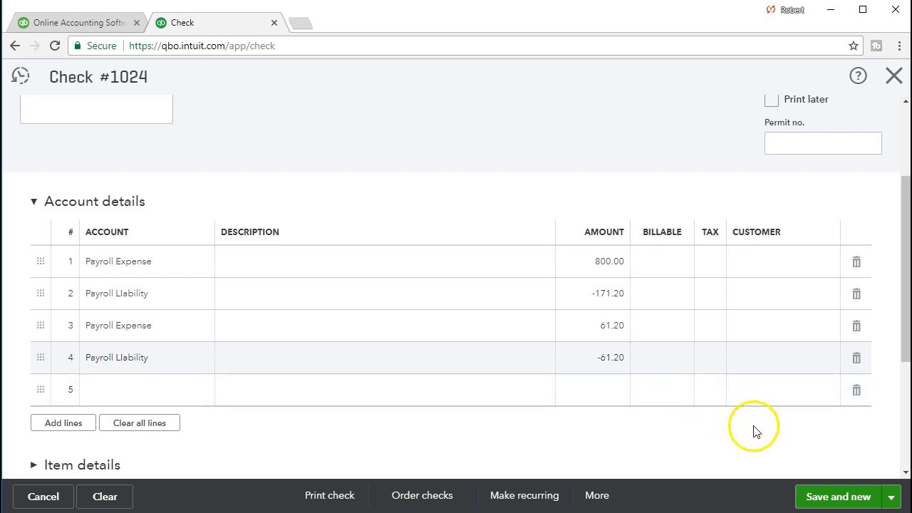
left_click(817, 497)
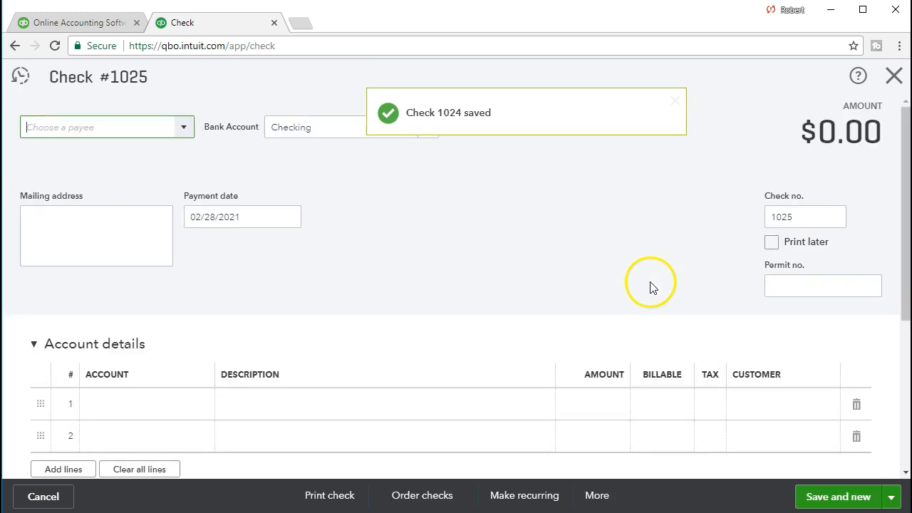
Step: Run the Balance Sheet for 02/01/2021–02/28/2021 and drill into the 99,210.56 Checking balance
left_click(894, 77)
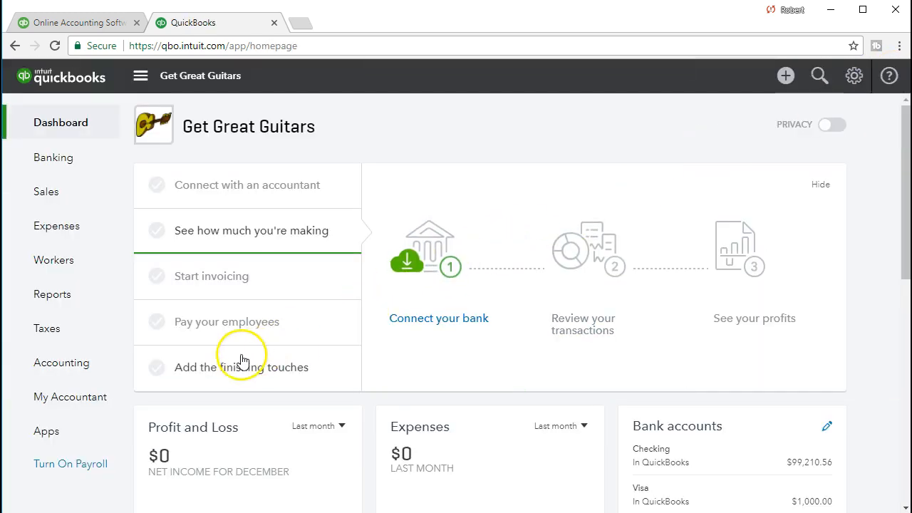
left_click(76, 305)
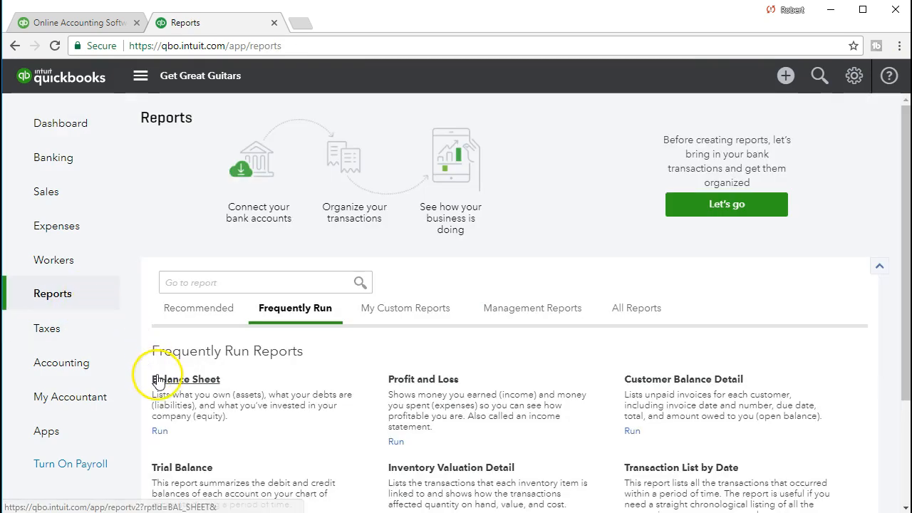
left_click(169, 384)
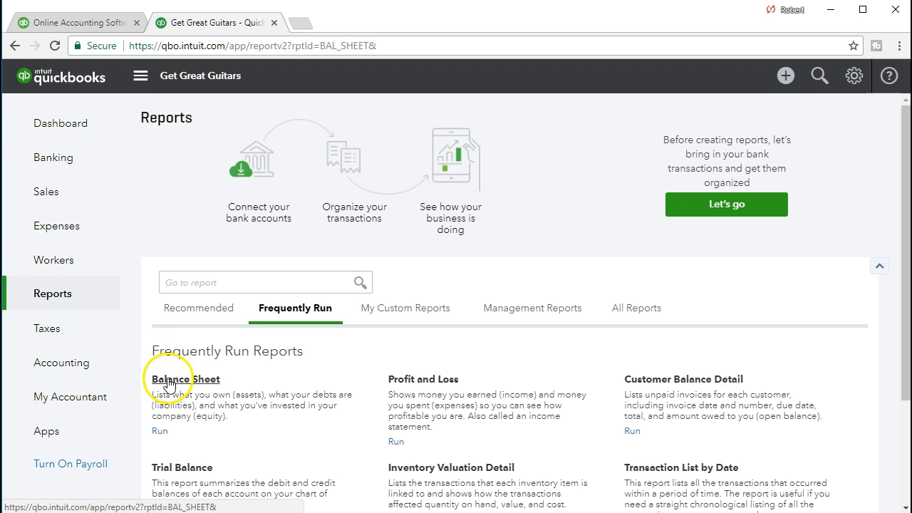
left_click_drag(351, 143, 200, 139)
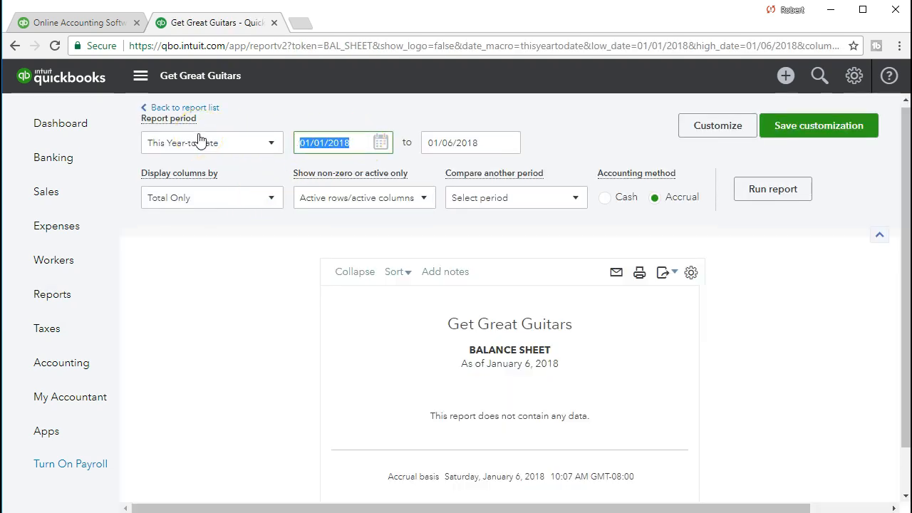
type("02/01/2021")
key("Tab")
type("022821")
key("Tab")
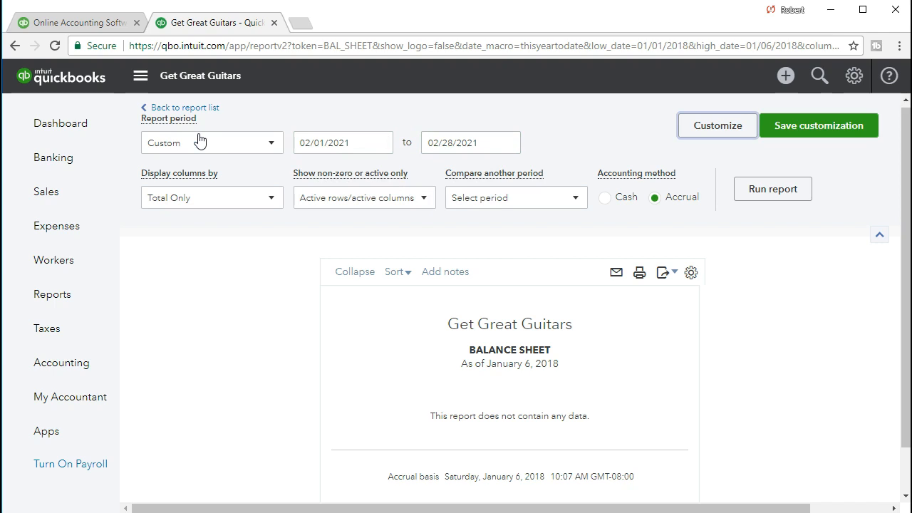
left_click(755, 201)
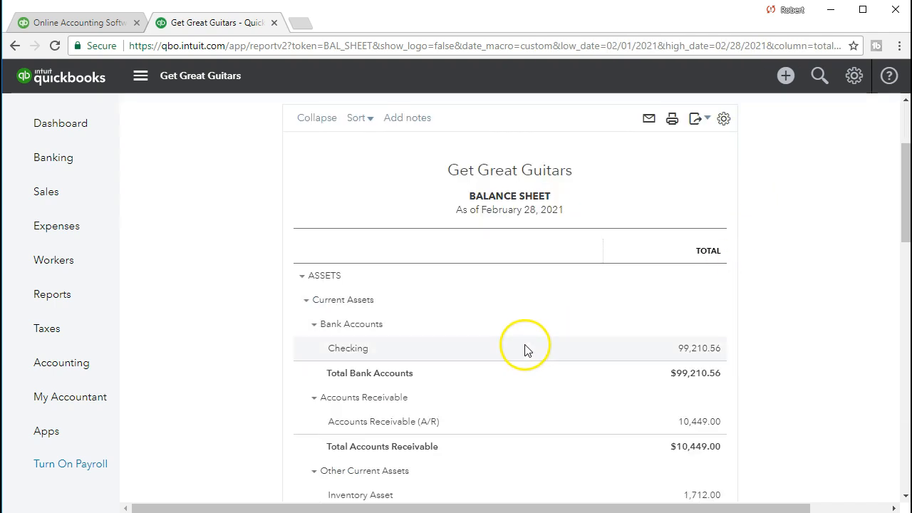
scroll(525, 349, "down", 1)
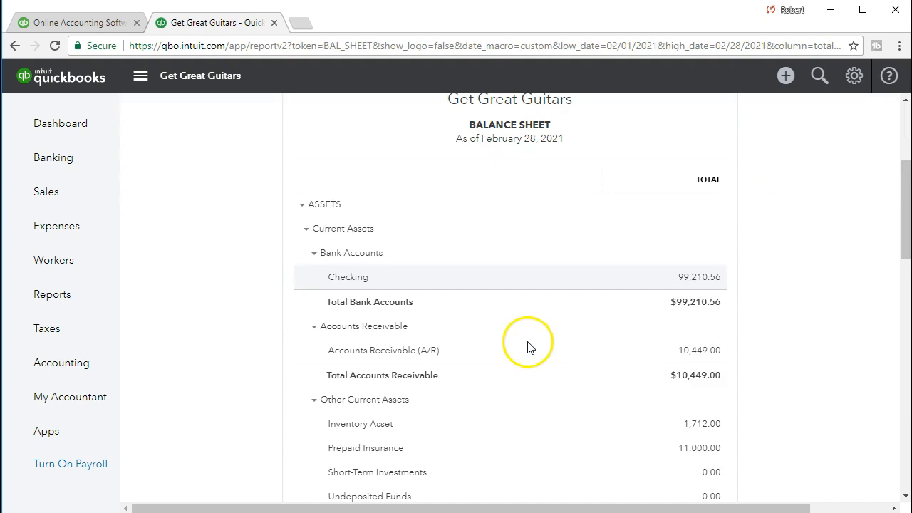
left_click(691, 278)
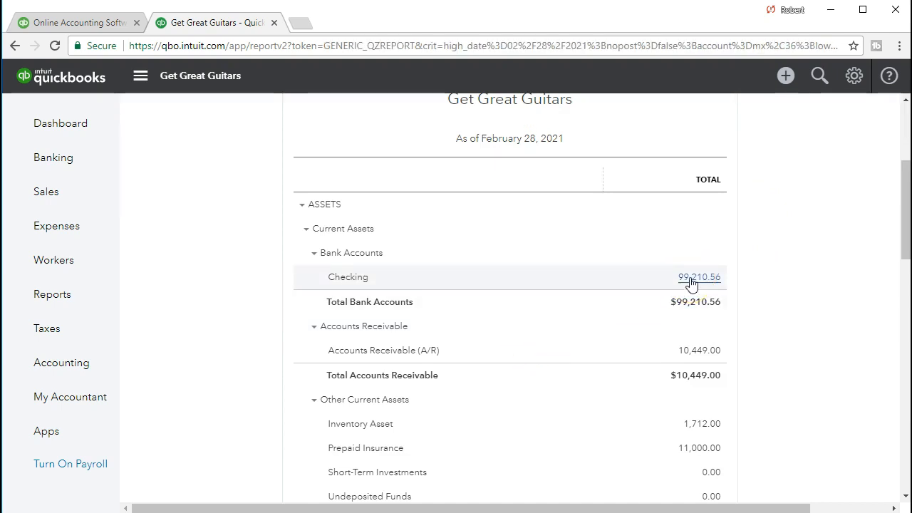
Step: Compare the Checking transactions against the second employee's 628.80 net pay in Excel
scroll(690, 283, "down", 4)
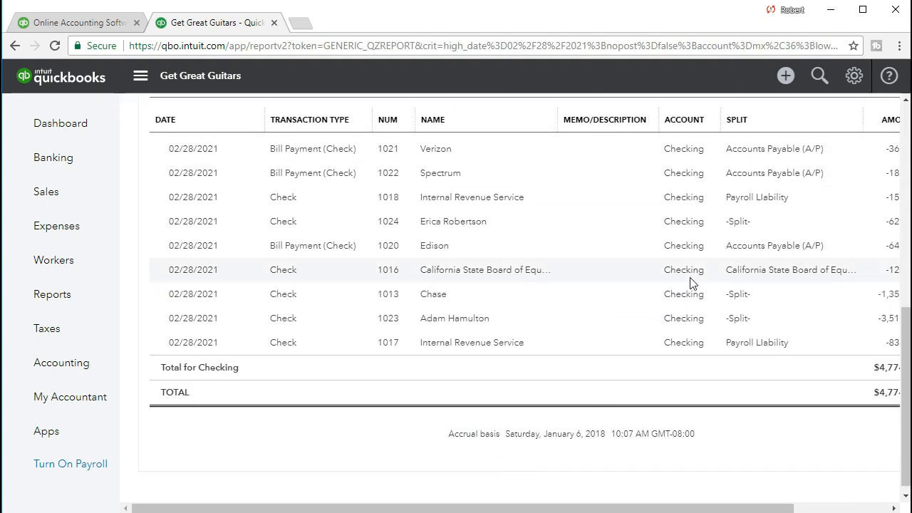
left_click_drag(618, 508, 636, 506)
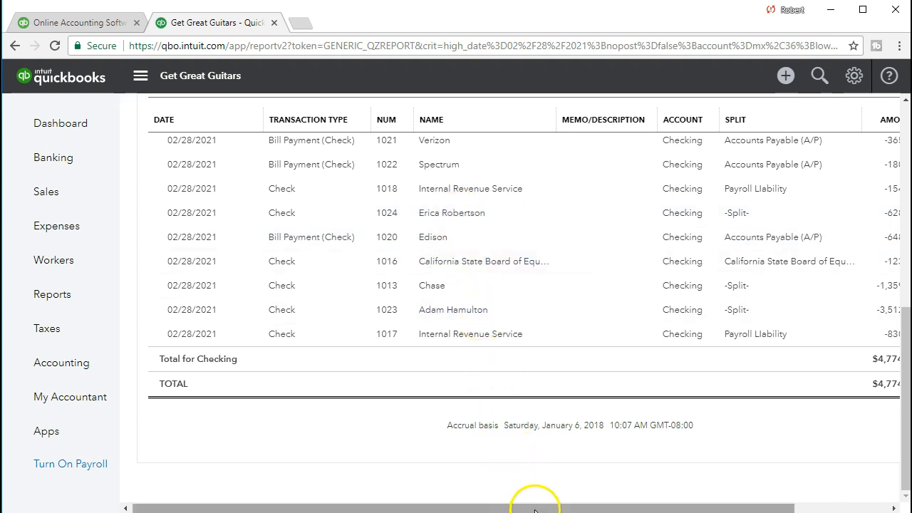
left_click_drag(543, 508, 617, 506)
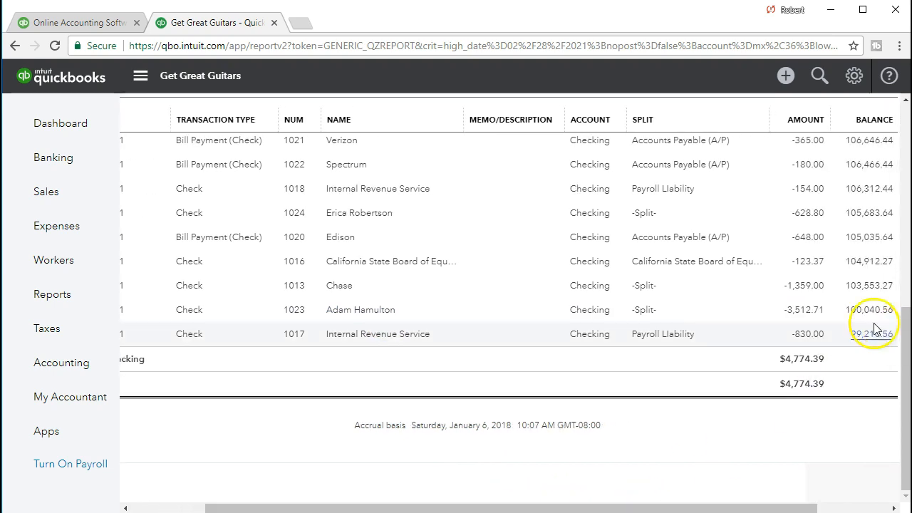
key("alt+Tab")
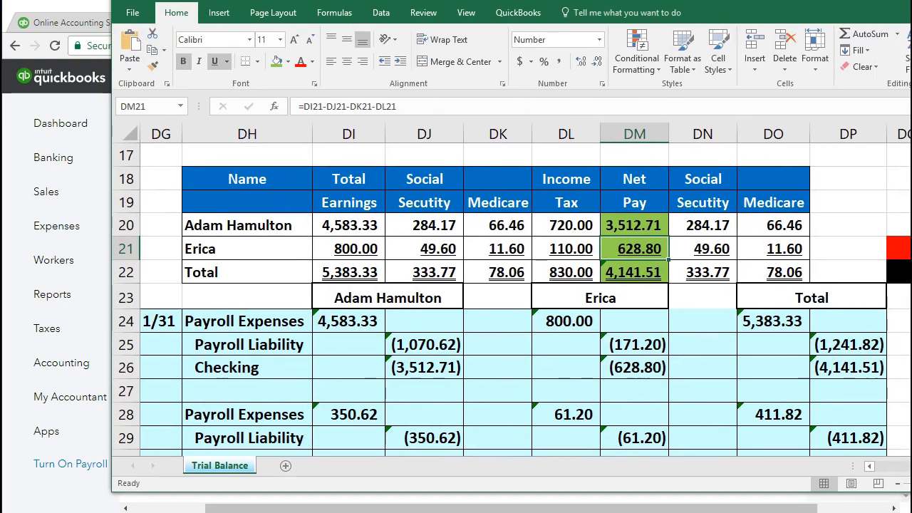
left_click(619, 224)
left_click(626, 248)
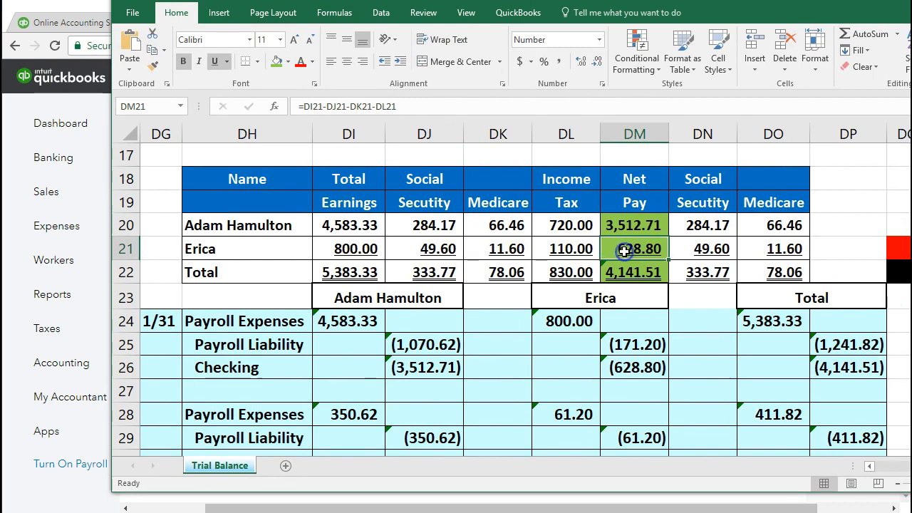
key("alt+Tab")
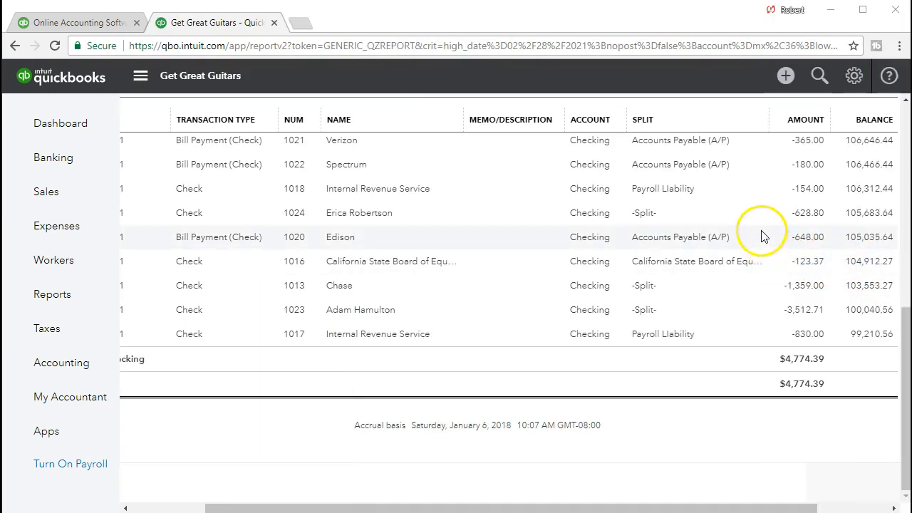
Step: Open check 1024 behind the -628.80 payment, then return to the Balance Sheet and Reports list
left_click(804, 220)
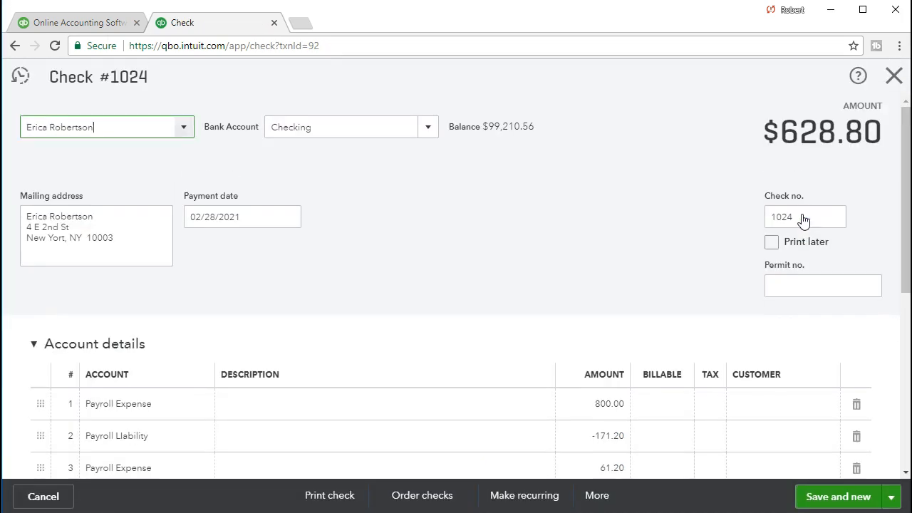
left_click(895, 76)
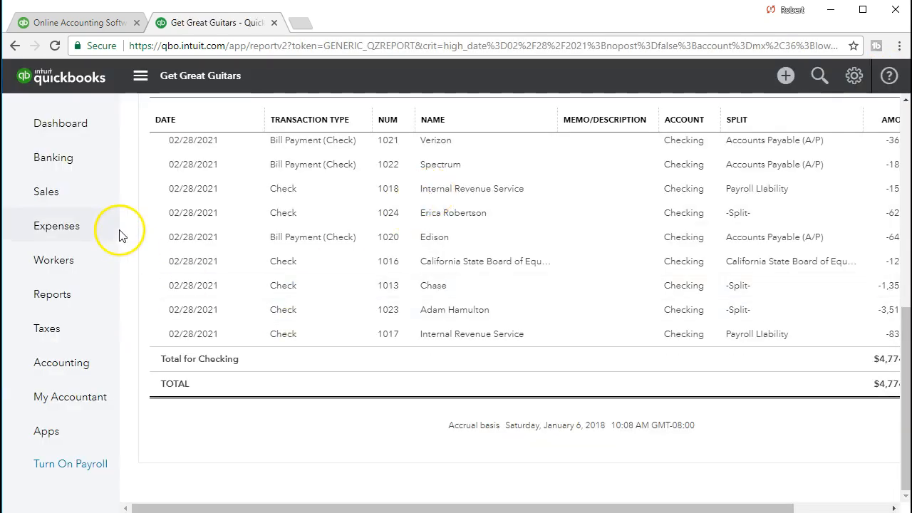
scroll(129, 321, "up", 10)
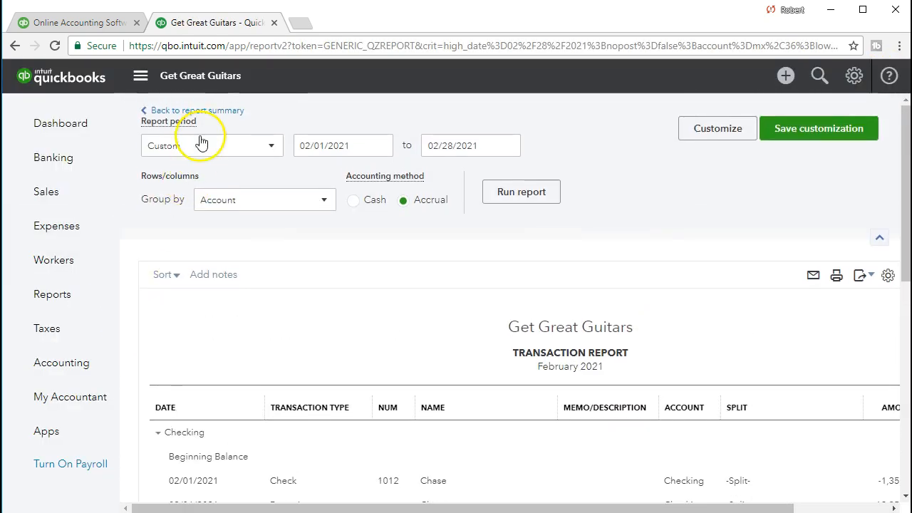
left_click(220, 111)
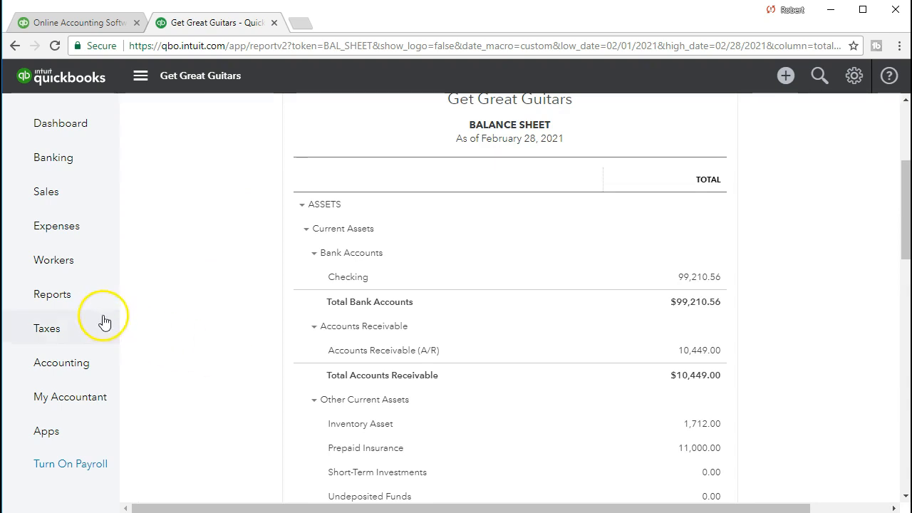
left_click(81, 299)
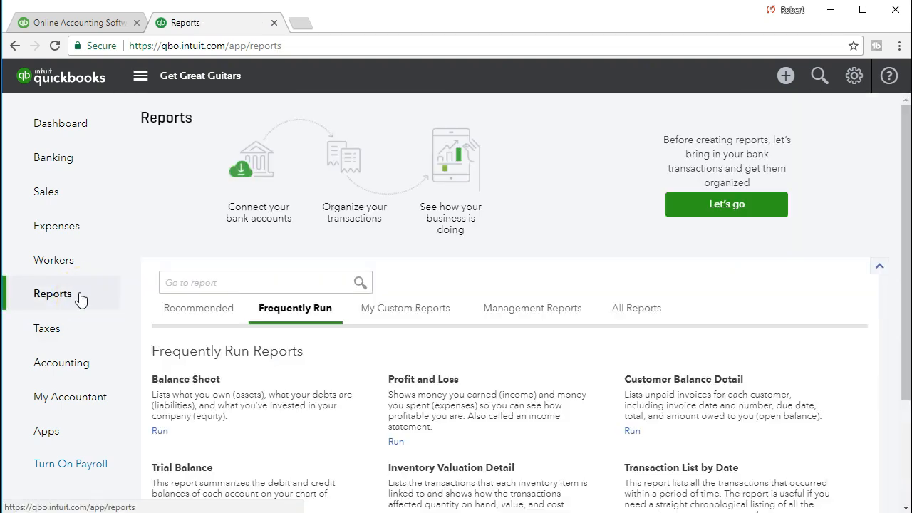
Step: Run the Profit and Loss report for 02/01/2021 to 02/28/2021
scroll(428, 314, "down", 1)
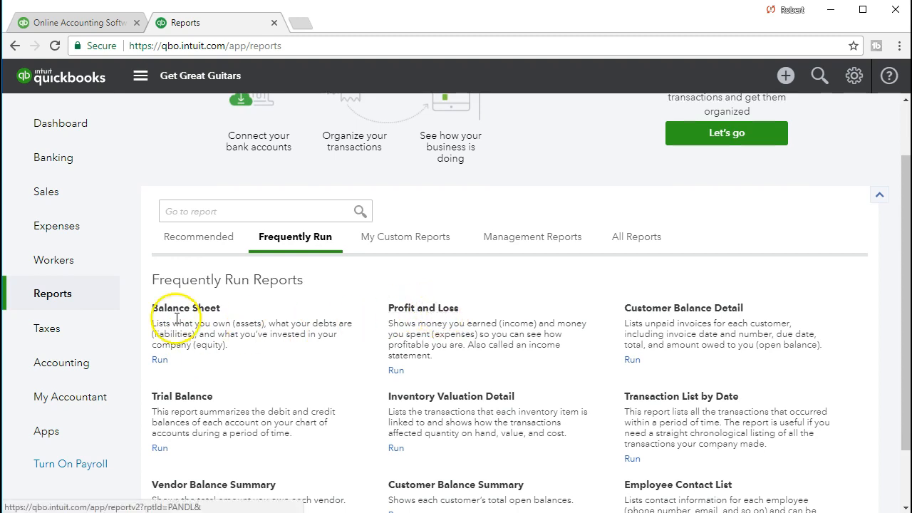
left_click(421, 309)
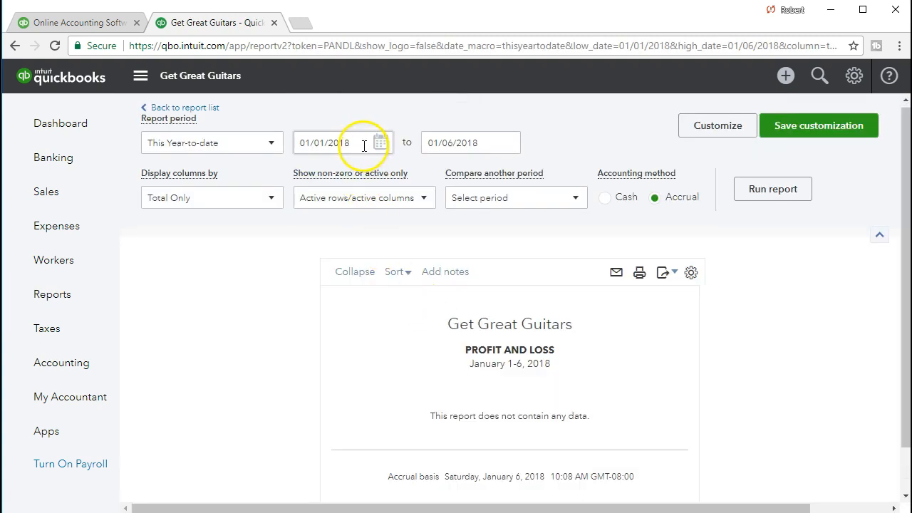
left_click(364, 146)
type("02/01/2021")
key("Tab")
type("02/2")
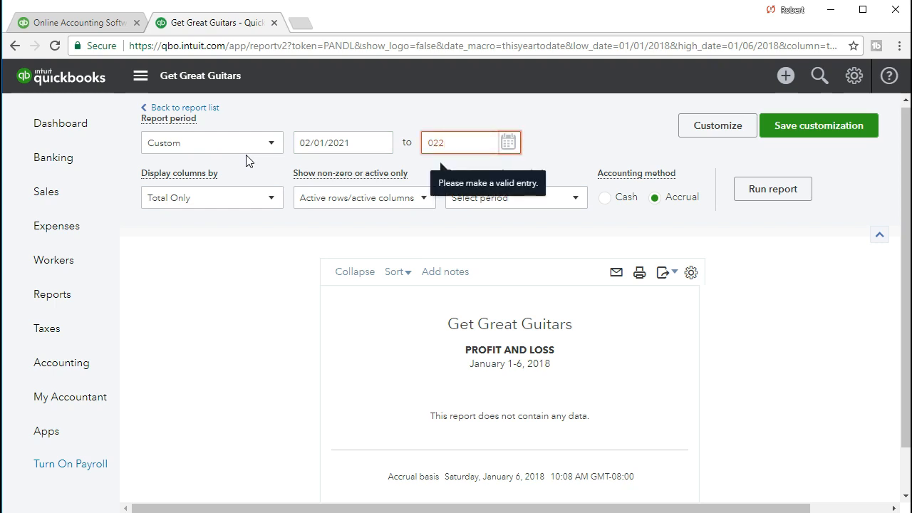
type("8/2021")
key("Tab")
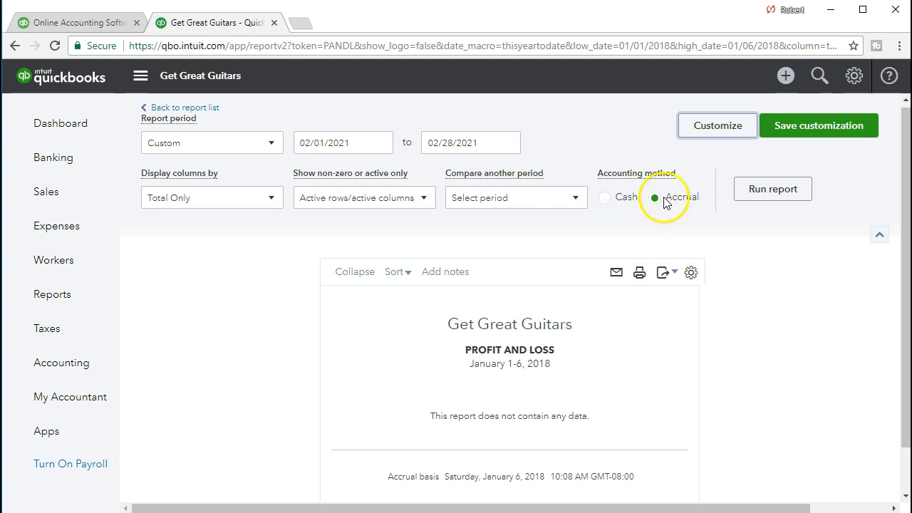
left_click(739, 199)
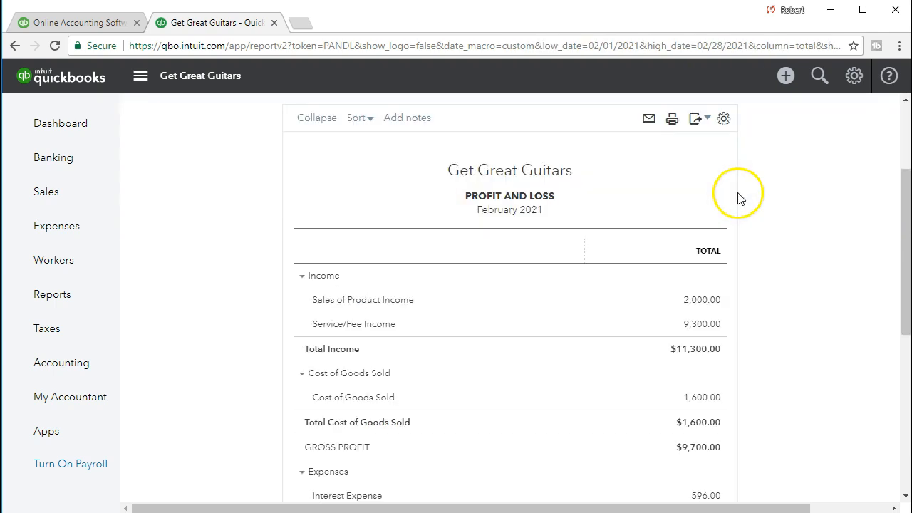
Step: Drill into Payroll Expense to list its four transactions totalling 5,795.15
scroll(560, 413, "down", 1)
scroll(560, 414, "down", 2)
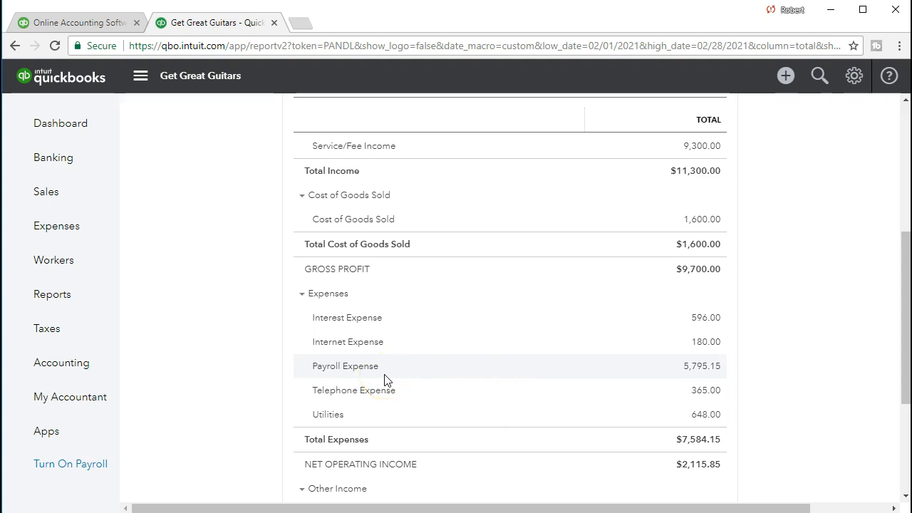
scroll(387, 380, "down", 2)
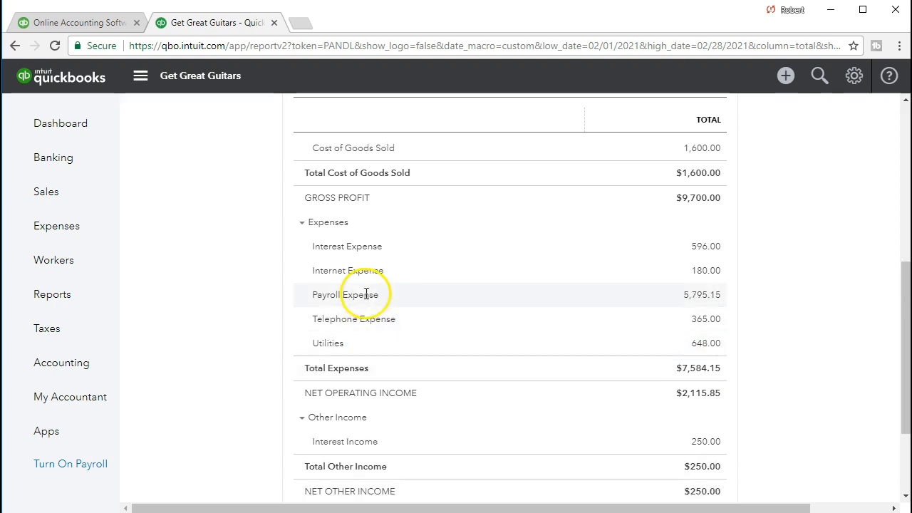
left_click(690, 299)
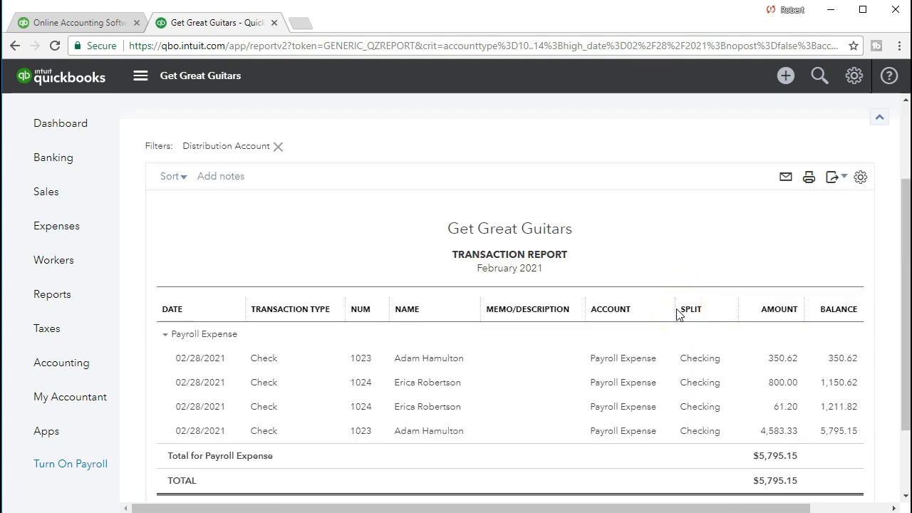
Step: Check the first employee's 4,583.33 earnings, net pay formula and 350.62 employer taxes (DN20:DO20)
left_click_drag(911, 35, 403, 9)
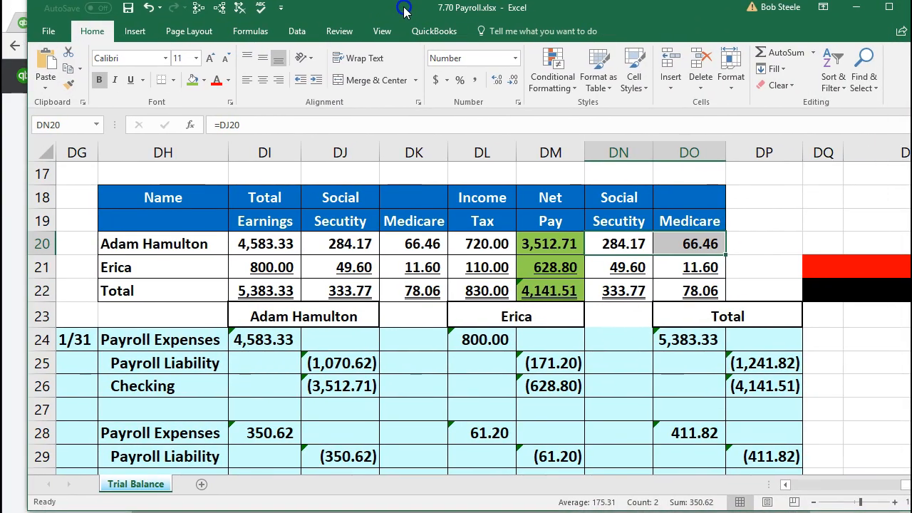
left_click(273, 246)
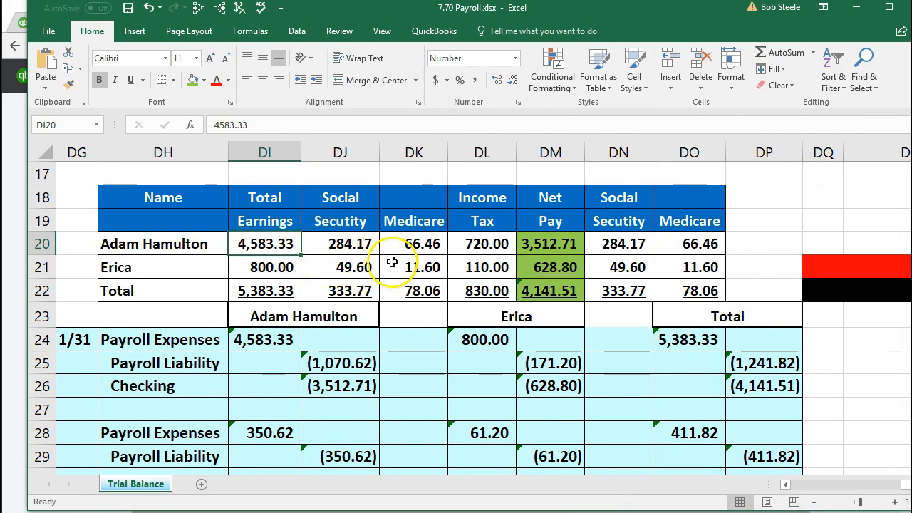
left_click(535, 249)
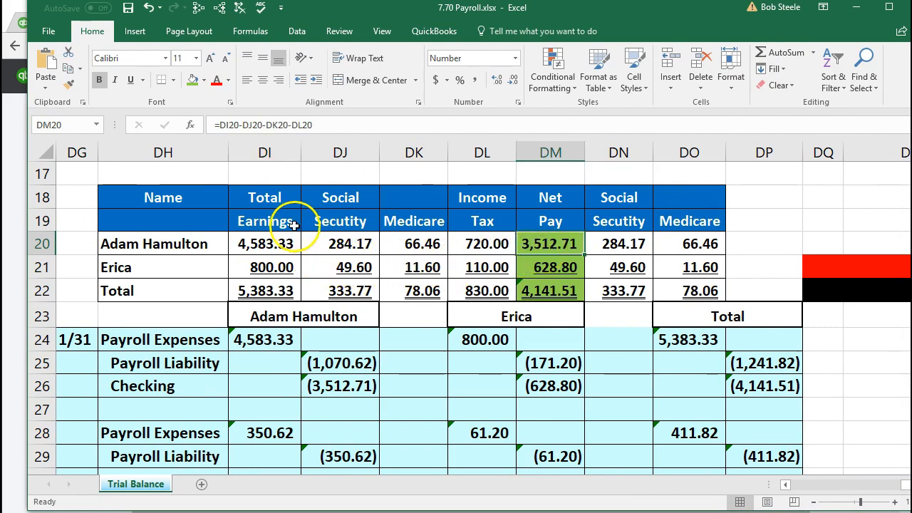
left_click(278, 241)
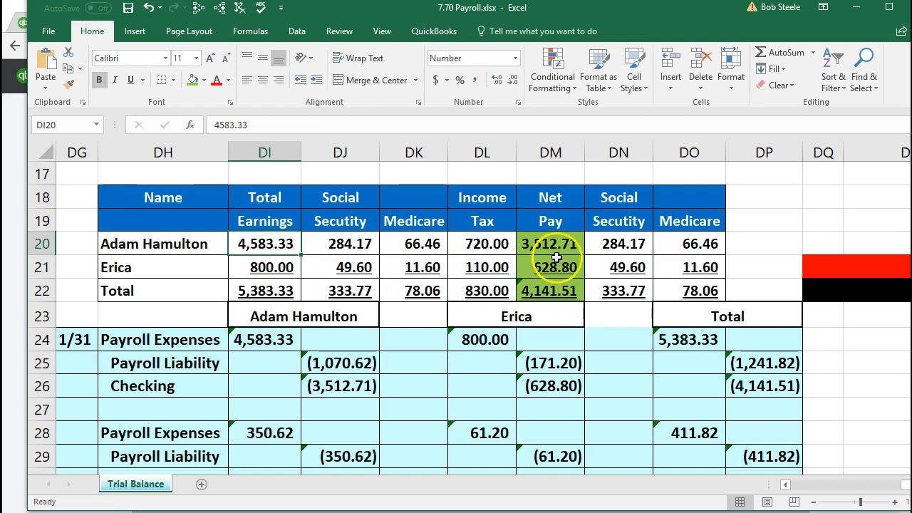
left_click_drag(613, 244, 664, 245)
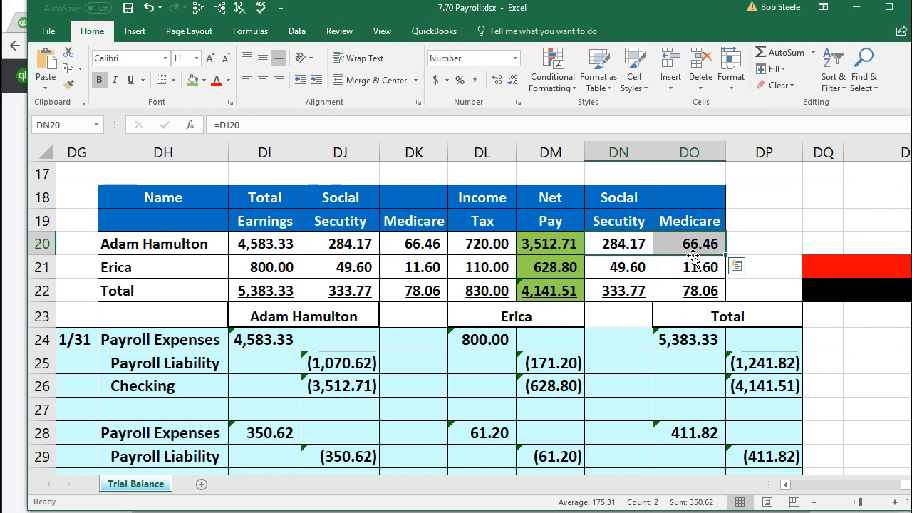
Step: Sum the first employee's withholdings DJ20:DL20 to 1,070.62, then move the workbook aside
left_click(280, 239)
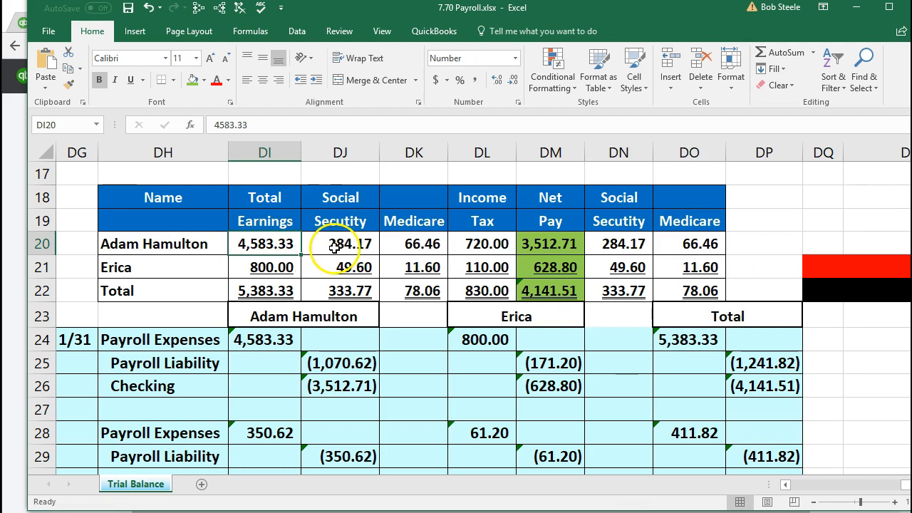
left_click(361, 240)
left_click_drag(362, 241, 471, 248)
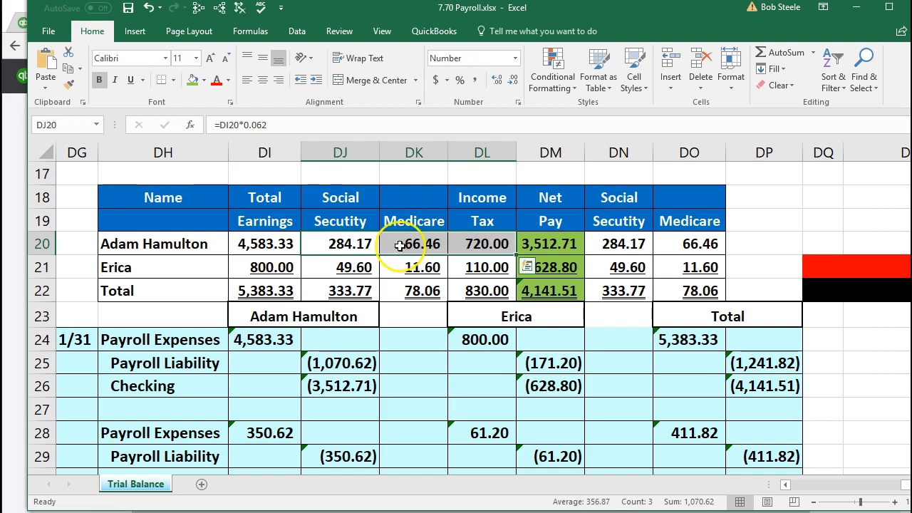
left_click_drag(366, 240, 466, 251)
left_click(272, 242)
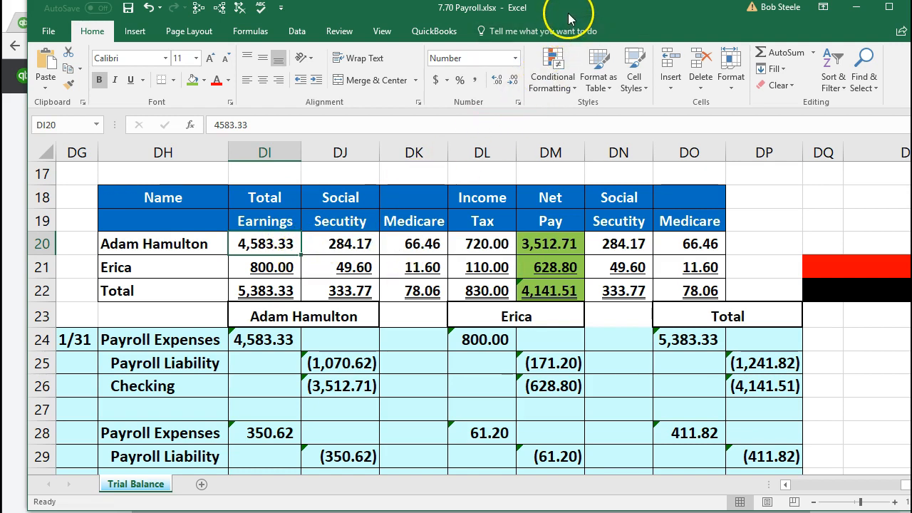
left_click_drag(572, 16, 798, 100)
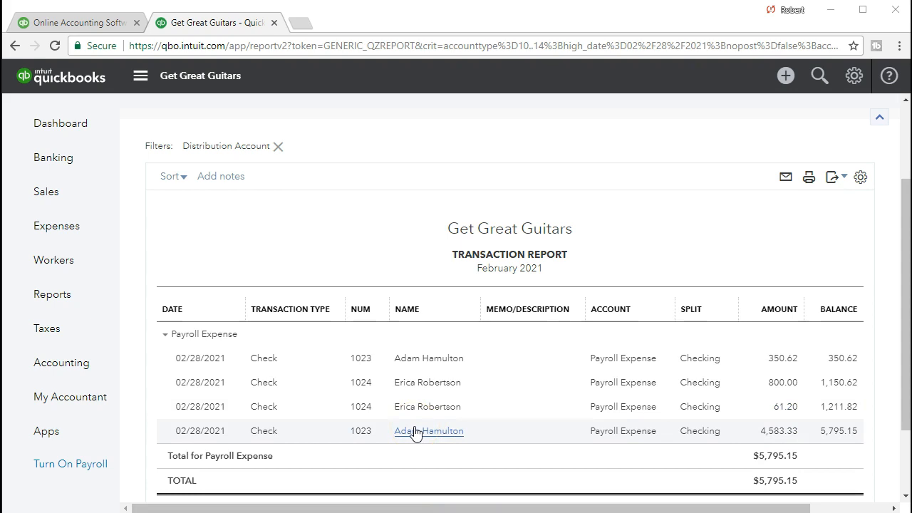
Step: Rerun the Balance Sheet for 02/01/2021 to 02/28/2021
left_click(340, 257)
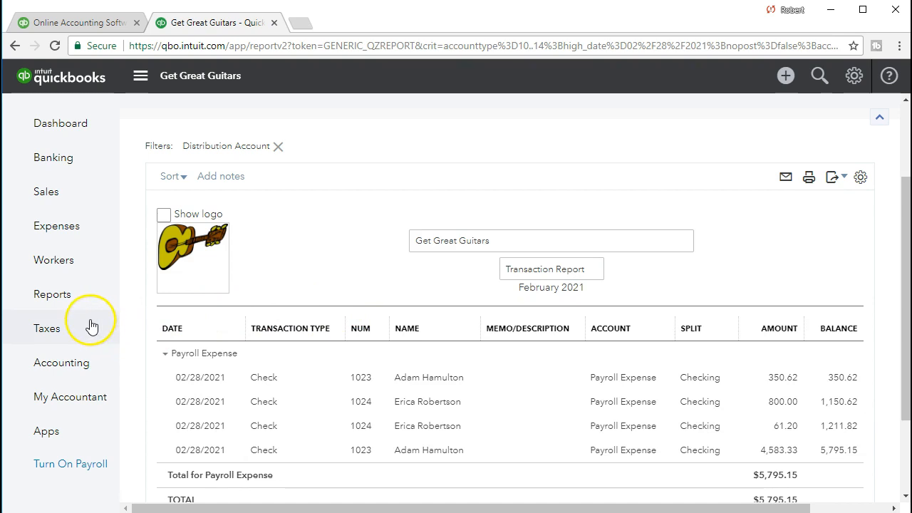
left_click(63, 298)
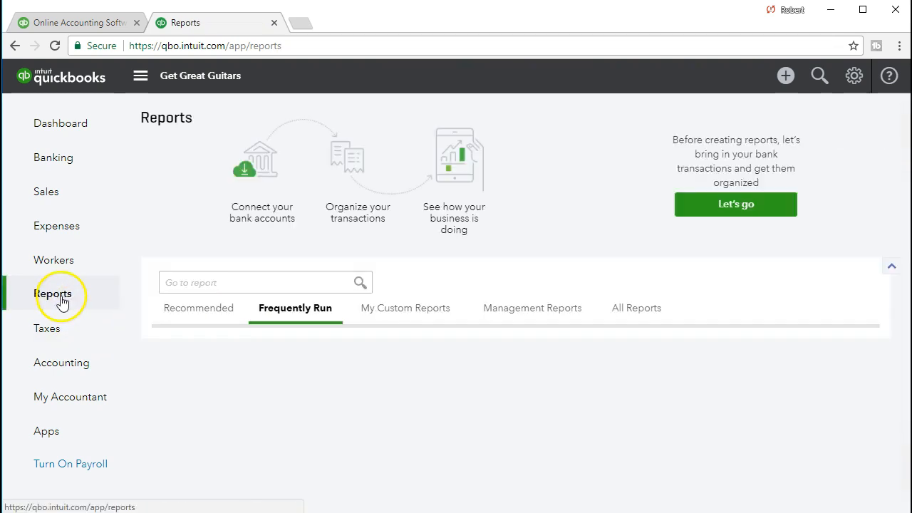
scroll(331, 387, "down", 1)
left_click(184, 307)
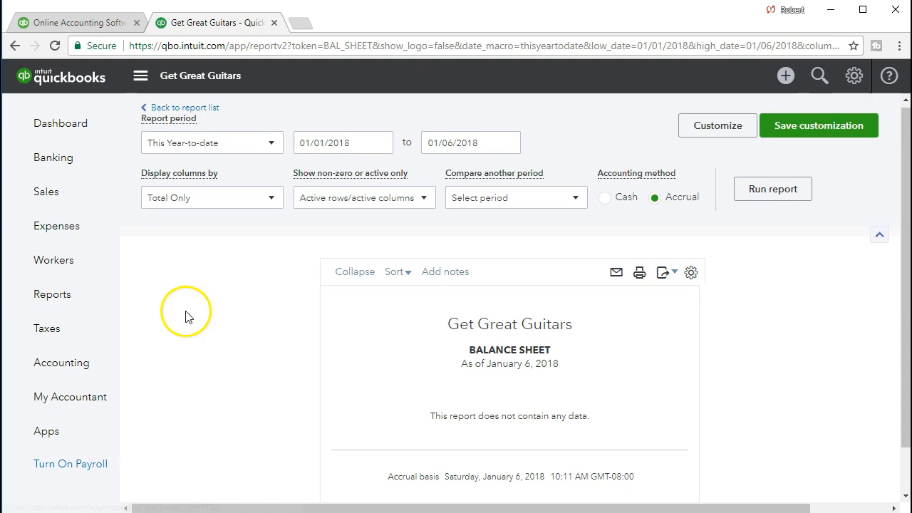
left_click(354, 142)
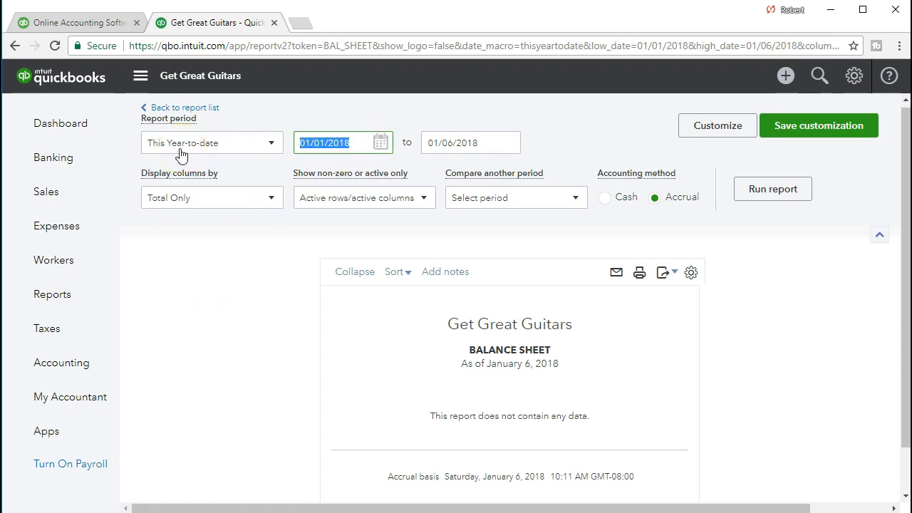
type("02/01/2021")
key("Tab")
type("0")
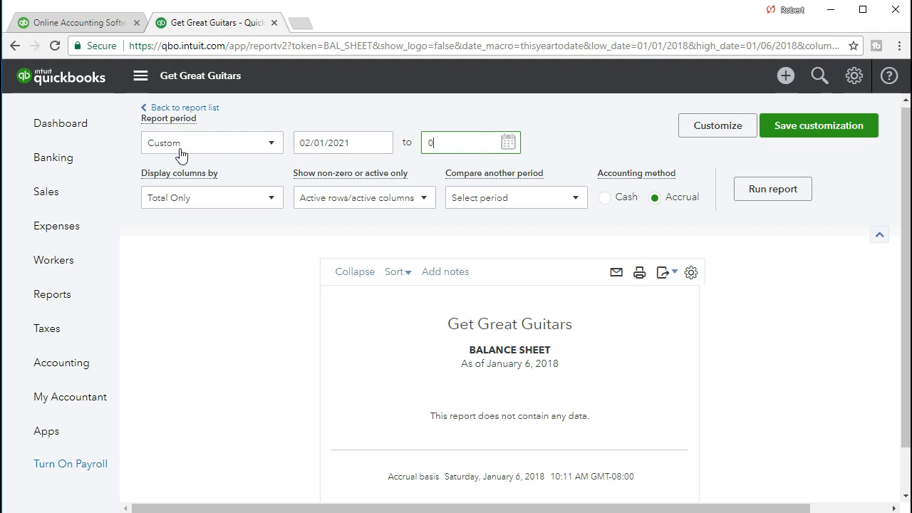
type("2/28/2021")
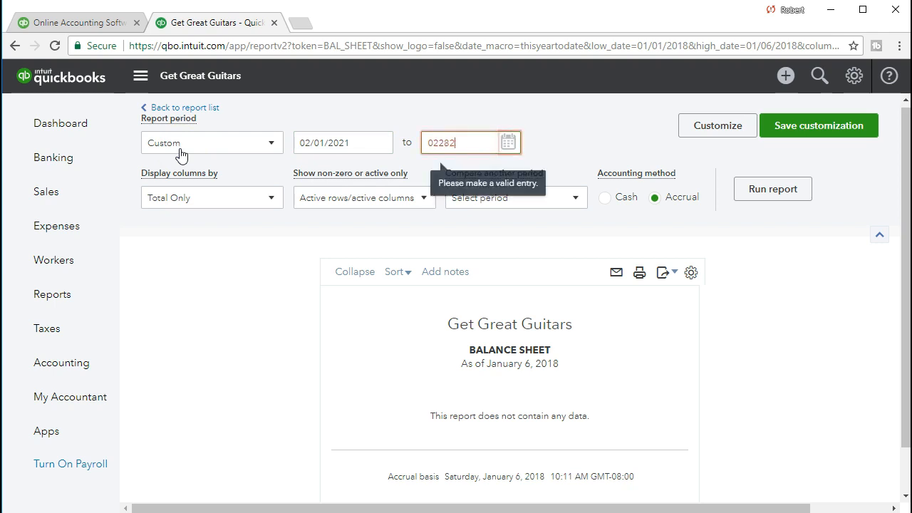
key("Tab")
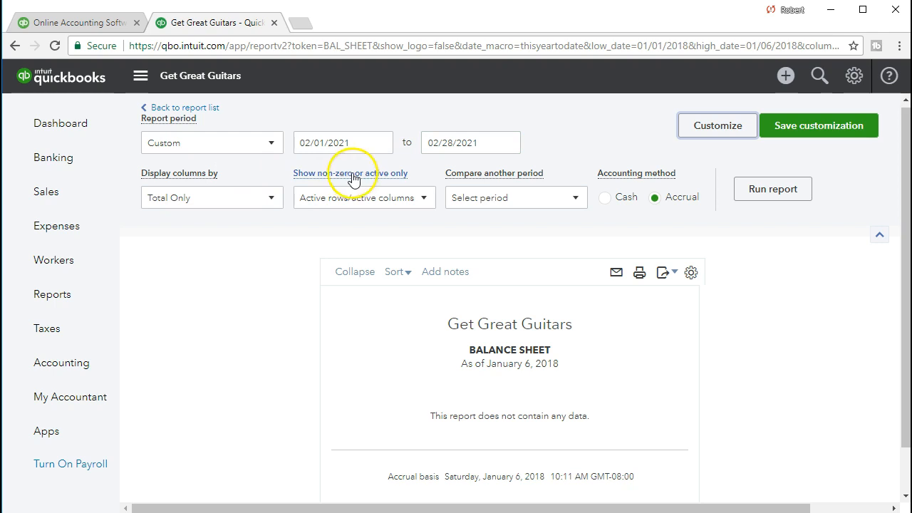
left_click(745, 204)
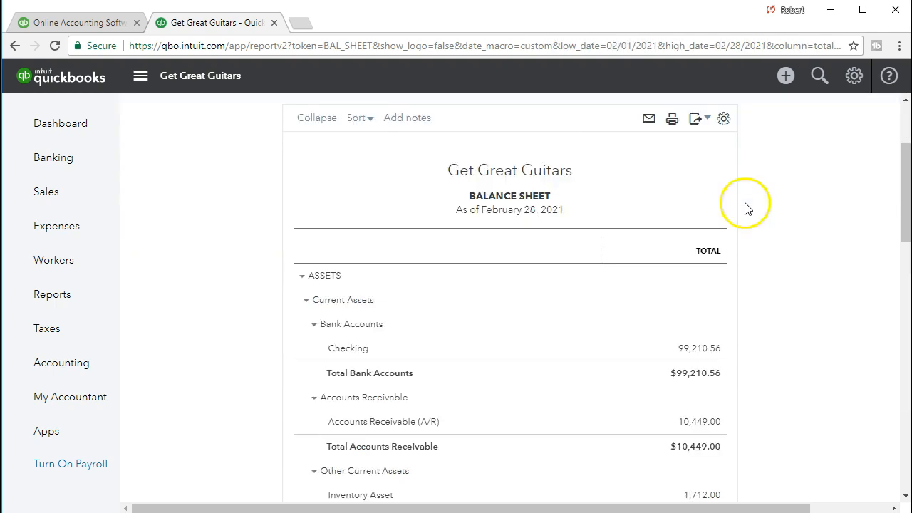
Step: Scroll down to the Payroll Liability balance of 1,653.64
scroll(765, 285, "down", 3)
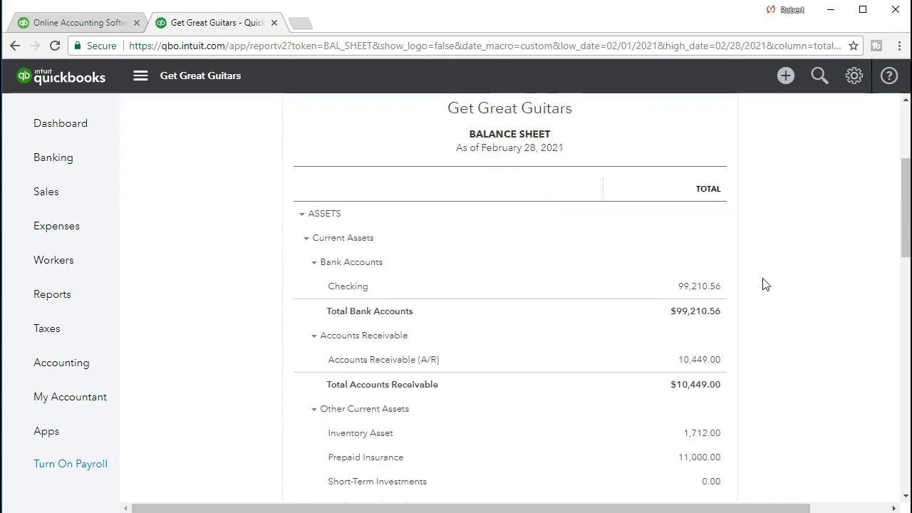
scroll(764, 285, "down", 5)
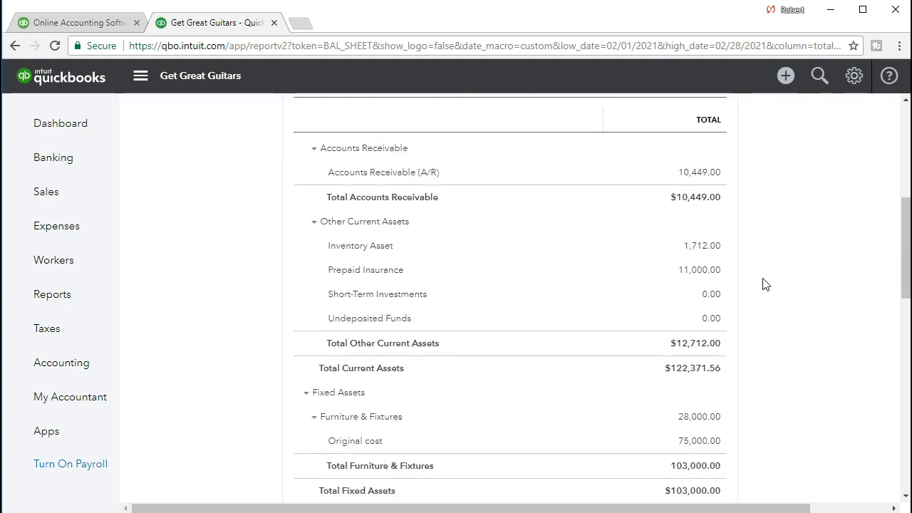
scroll(765, 284, "down", 2)
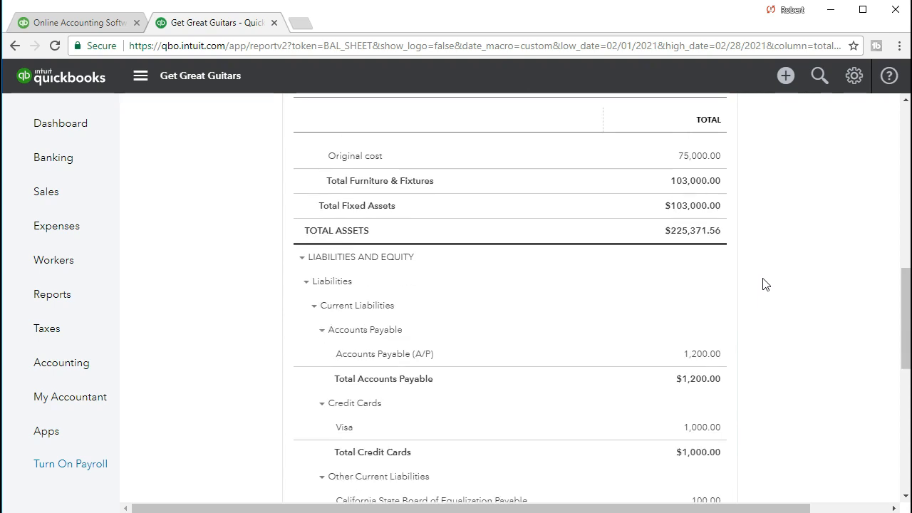
scroll(765, 284, "down", 1)
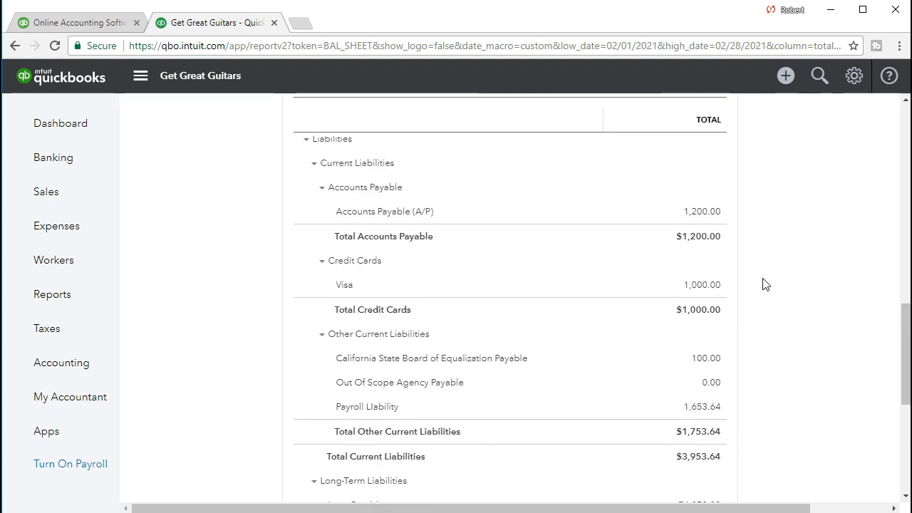
scroll(765, 284, "down", 1)
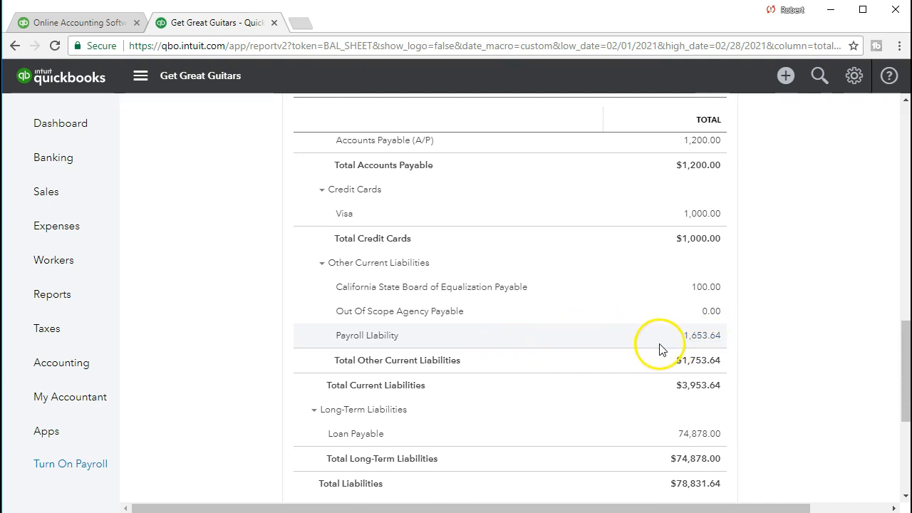
Step: Drill into the 1,653.64 Payroll Liability balance, check the 1,070.62 entry, and bring Excel forward
left_click(704, 336)
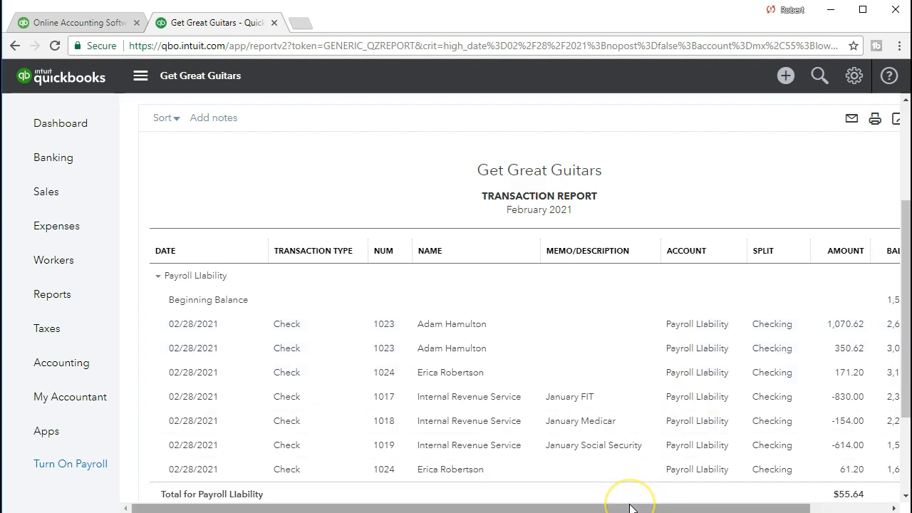
left_click_drag(630, 508, 655, 509)
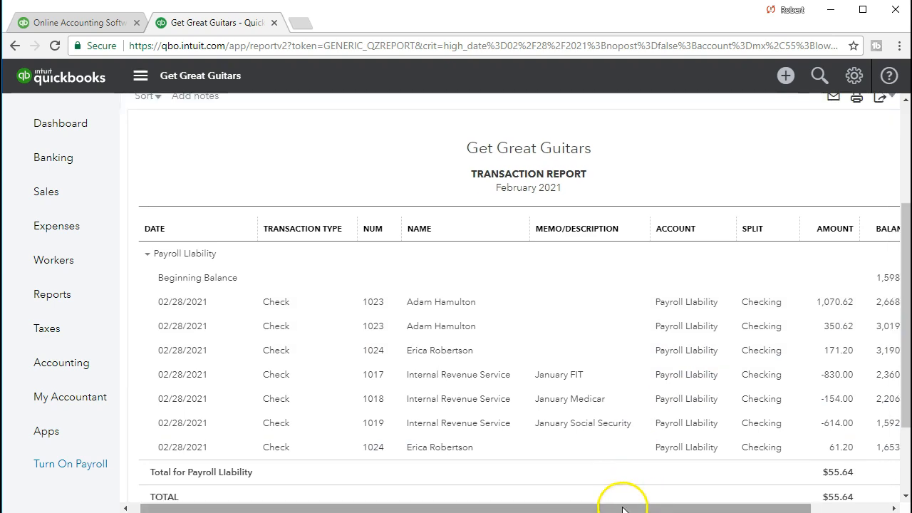
left_click(844, 305)
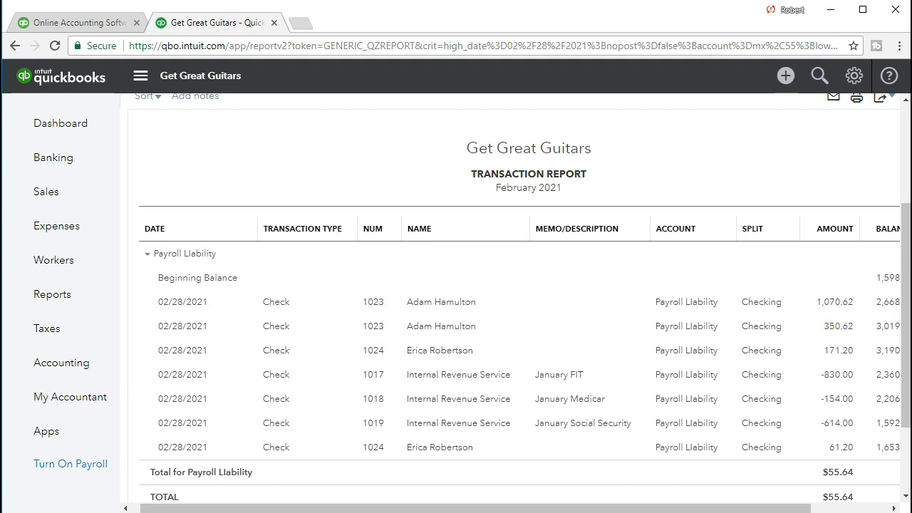
left_click_drag(911, 61, 665, 48)
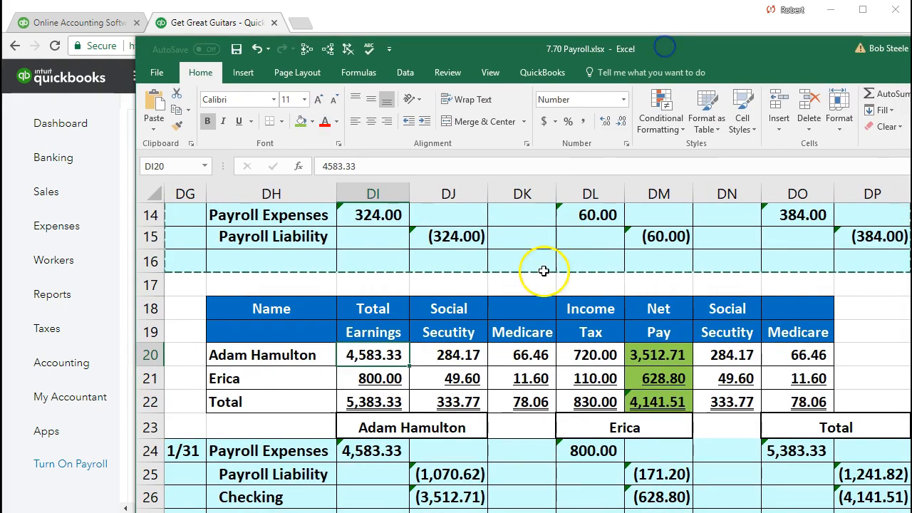
Step: Confirm DJ20:DL20 sums to 1,070.62, then move Excel aside to show the Payroll Liability report
scroll(544, 271, "down", 1)
left_click_drag(437, 284, 596, 280)
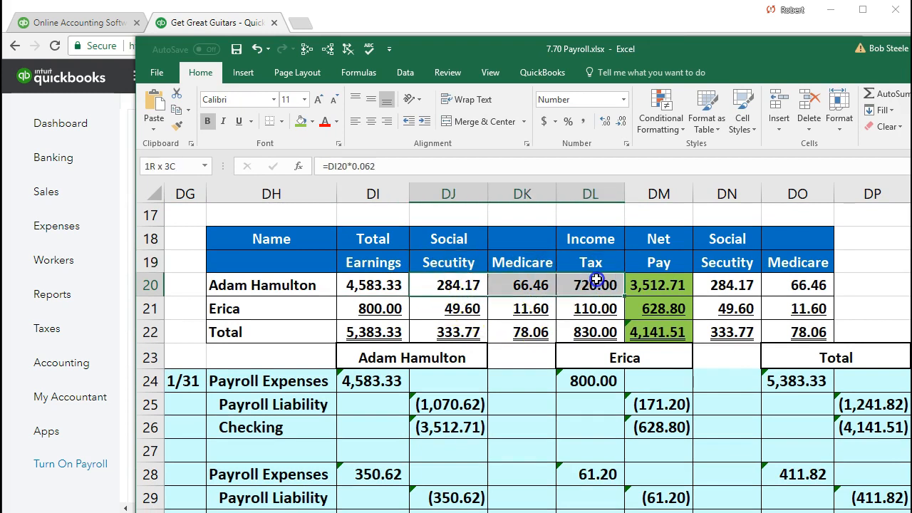
left_click_drag(715, 54, 669, 3)
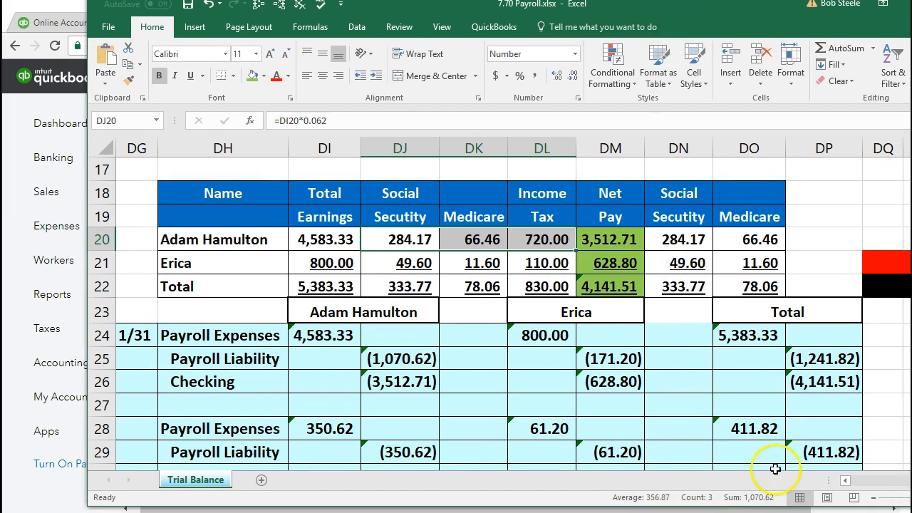
left_click_drag(703, 14, 911, 115)
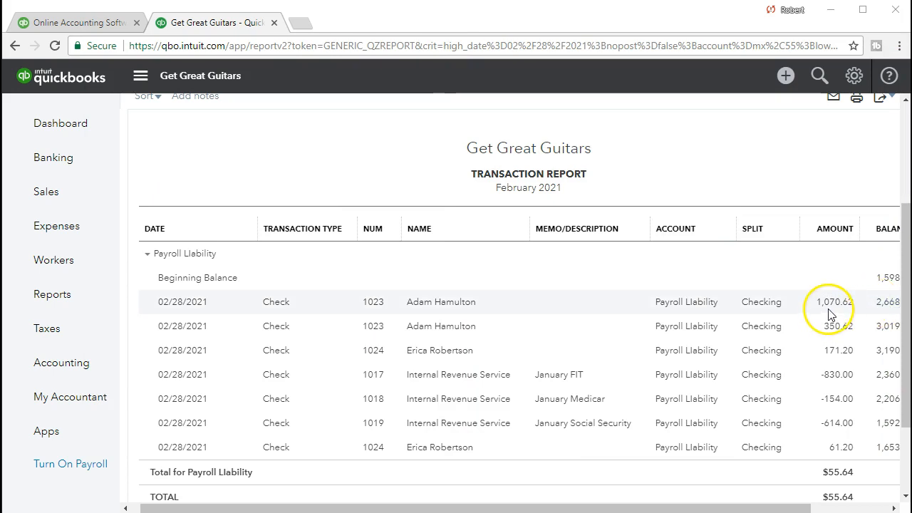
left_click(836, 356)
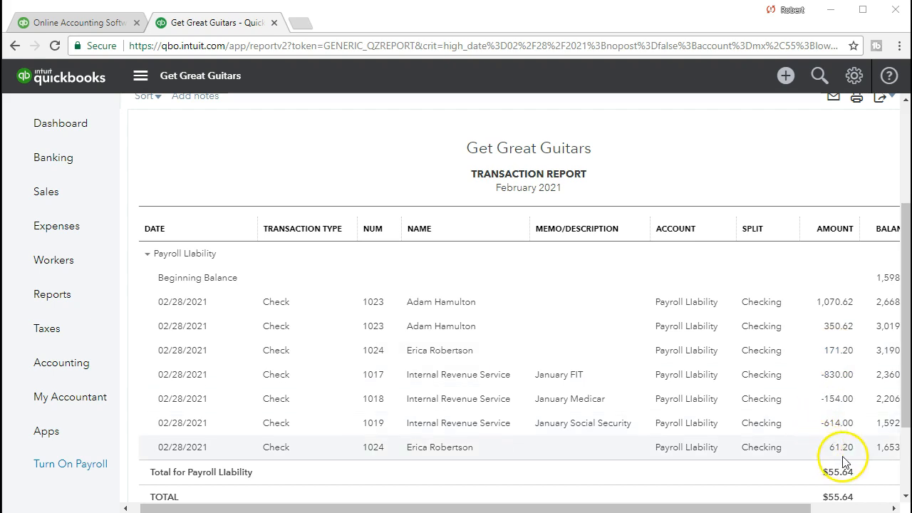
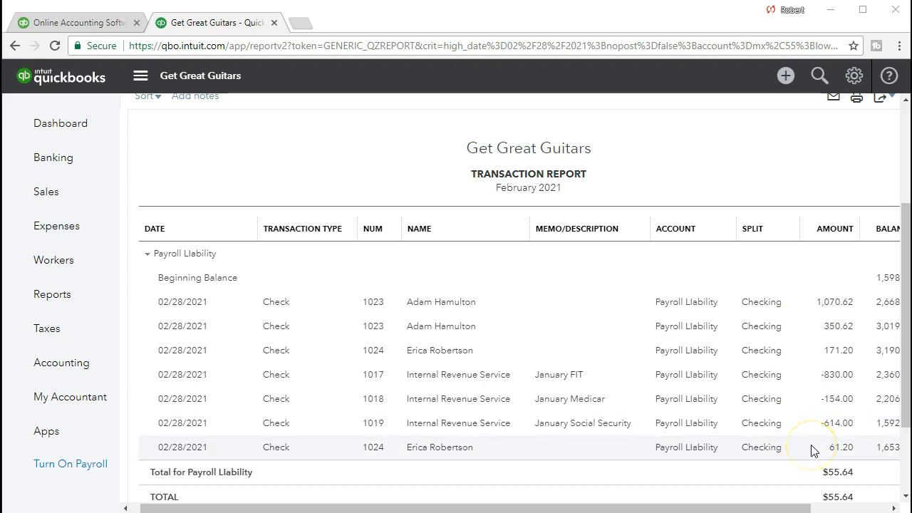
Step: Open the last Payroll Liability check on the February 2021 transaction report
left_click(786, 456)
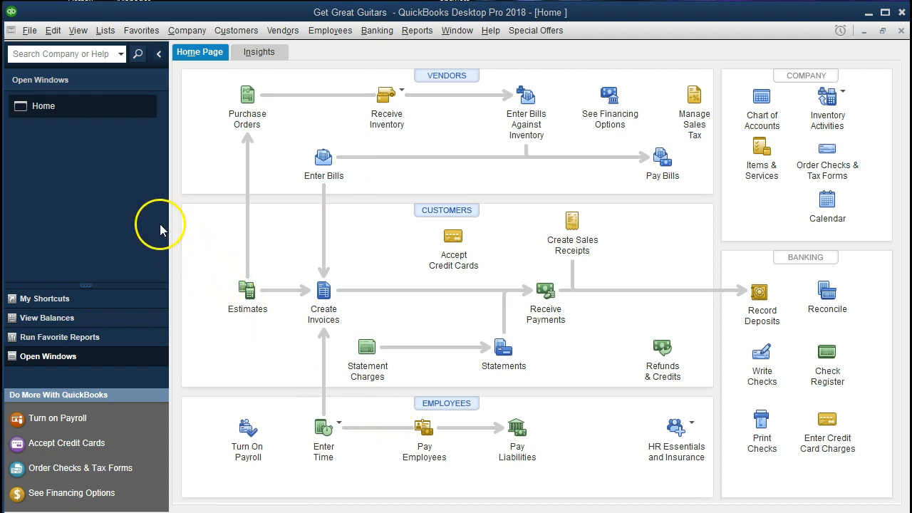
left_click(30, 32)
left_click(30, 31)
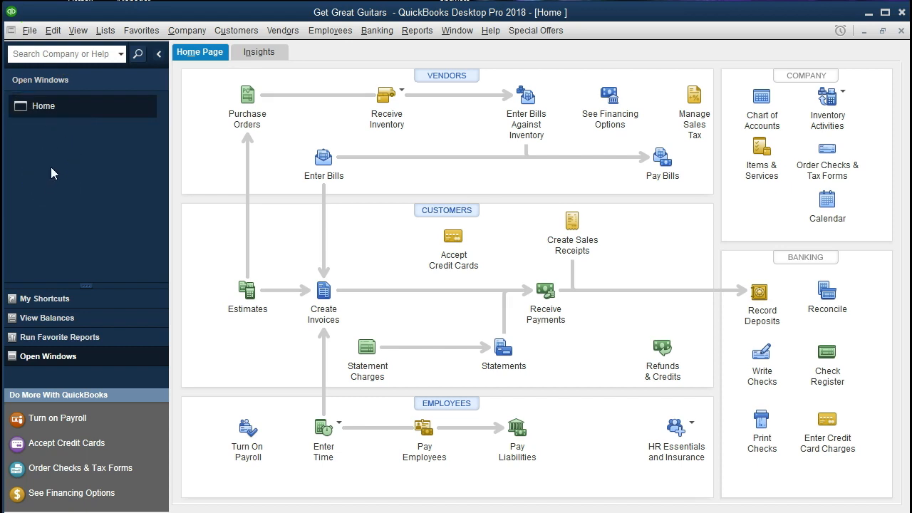
left_click(77, 30)
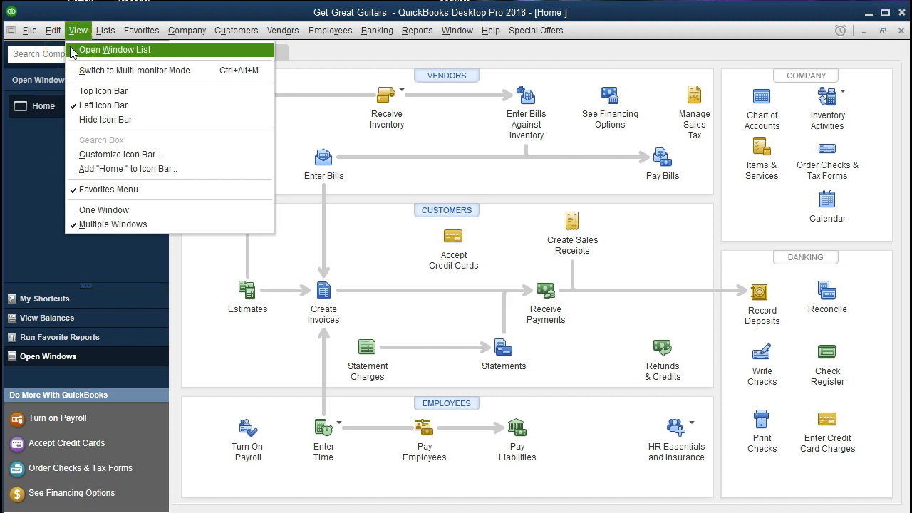
left_click(70, 47)
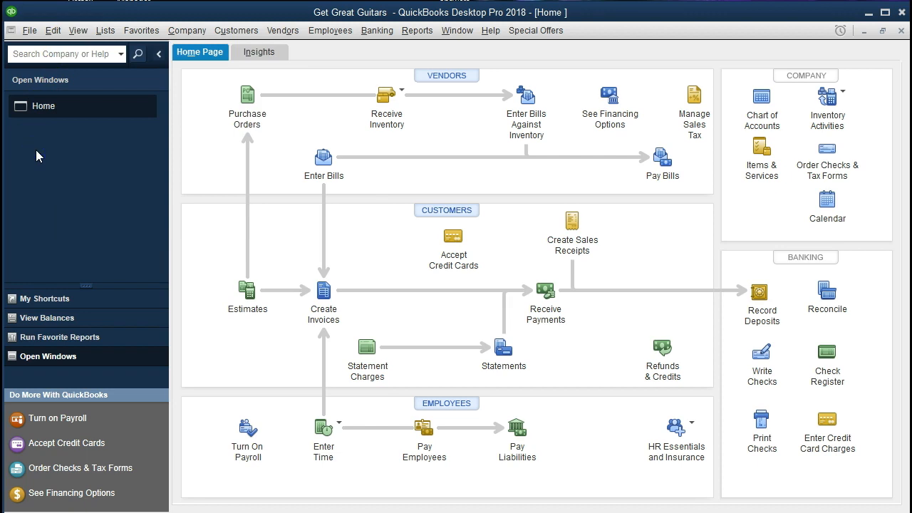
left_click(177, 32)
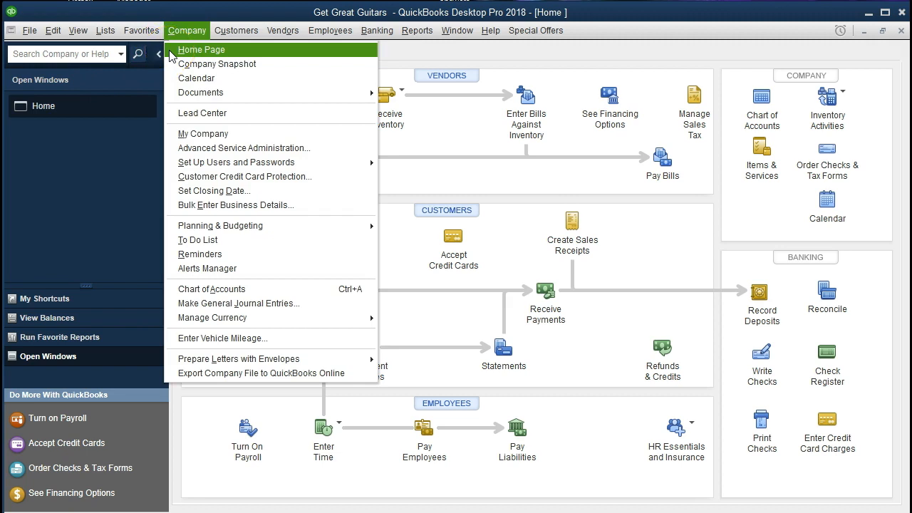
left_click(172, 56)
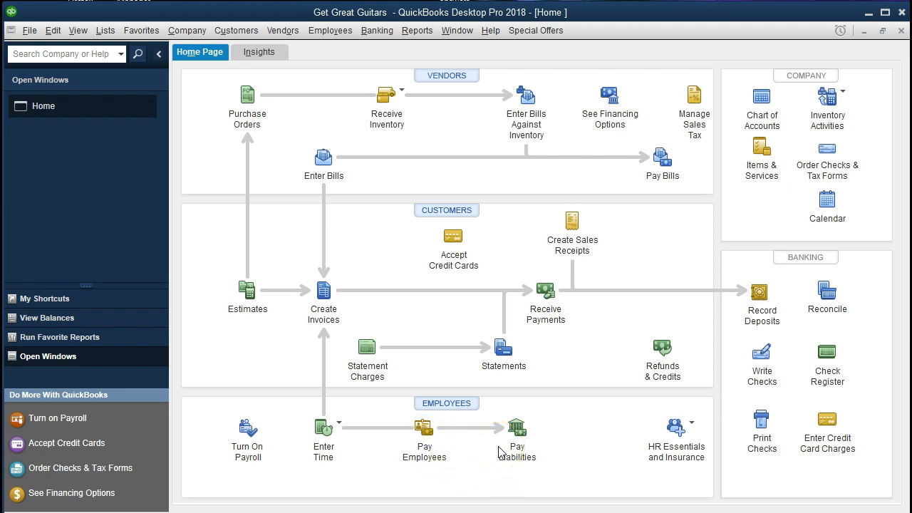
Step: Start Pay Employees with the check date set to 02/28/2021
left_click(434, 444)
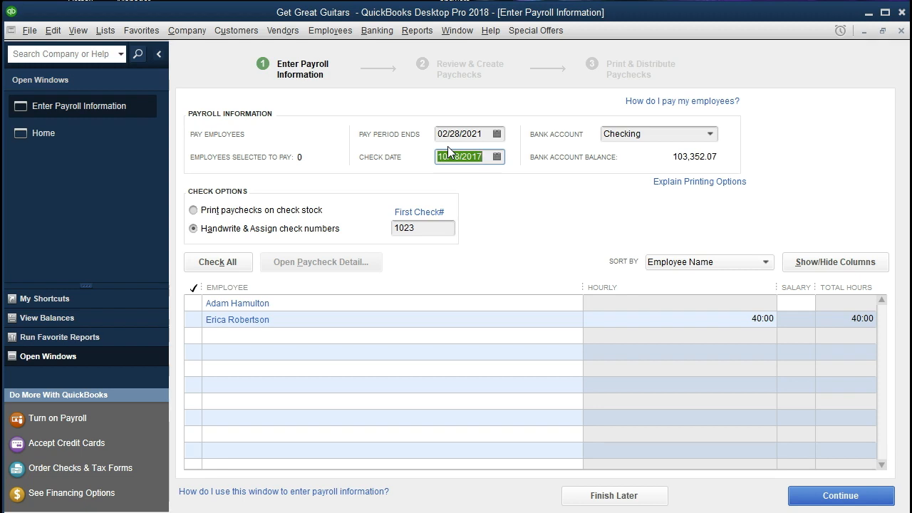
left_click(457, 173)
type("022821")
key("Tab")
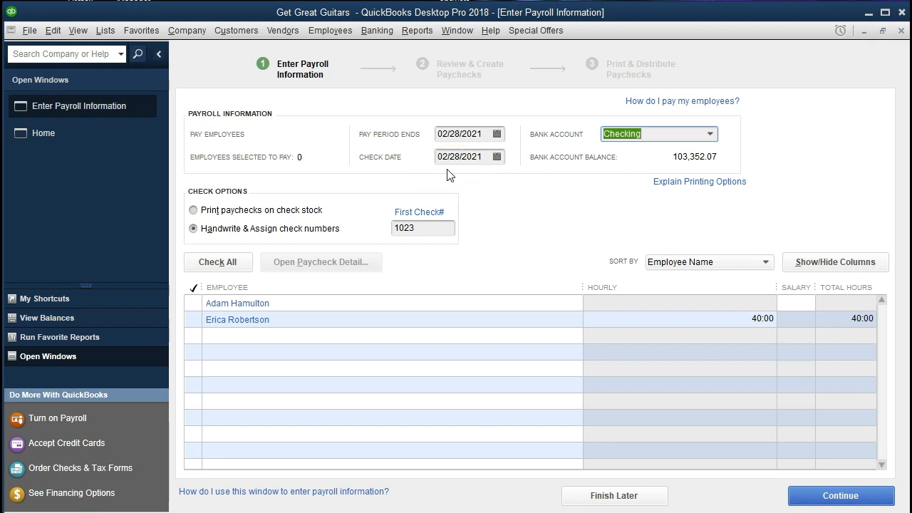
left_click(459, 175)
left_click(606, 157)
key("Tab")
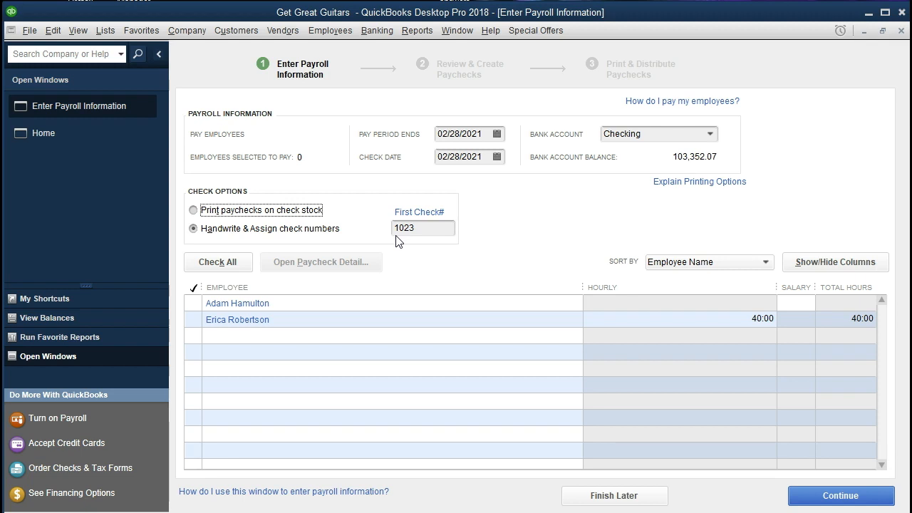
left_click(194, 320)
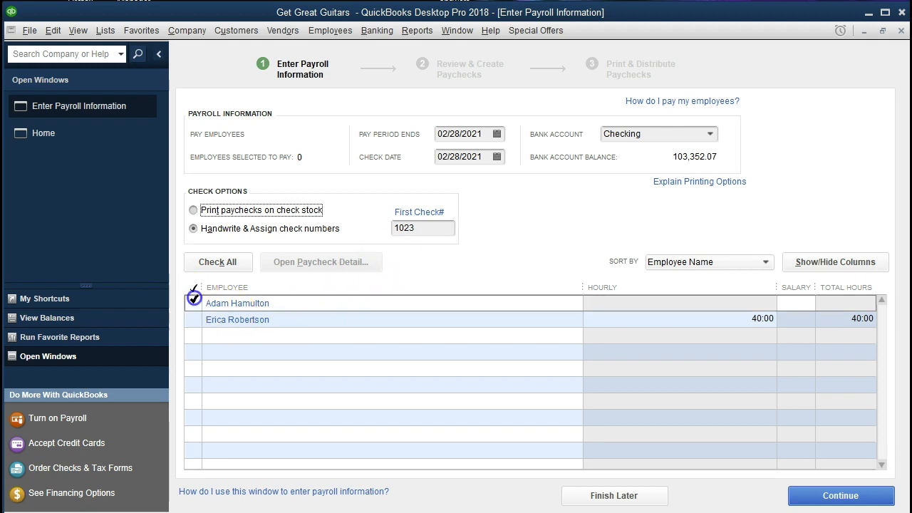
Step: Tick the salaried employee for February payroll and continue to Review & Create Paychecks
left_click(193, 303)
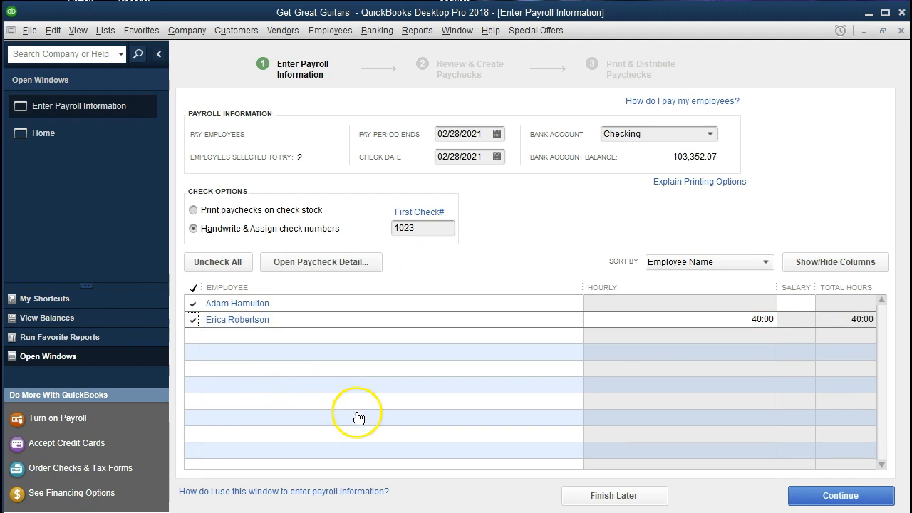
left_click(806, 497)
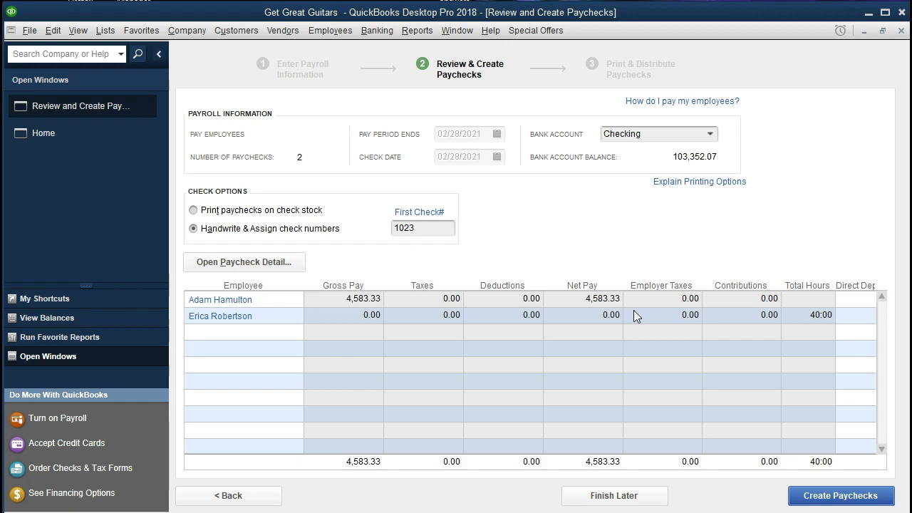
Step: Open Preview Paycheck for the salaried employee earning 4,583.33
left_click(237, 300)
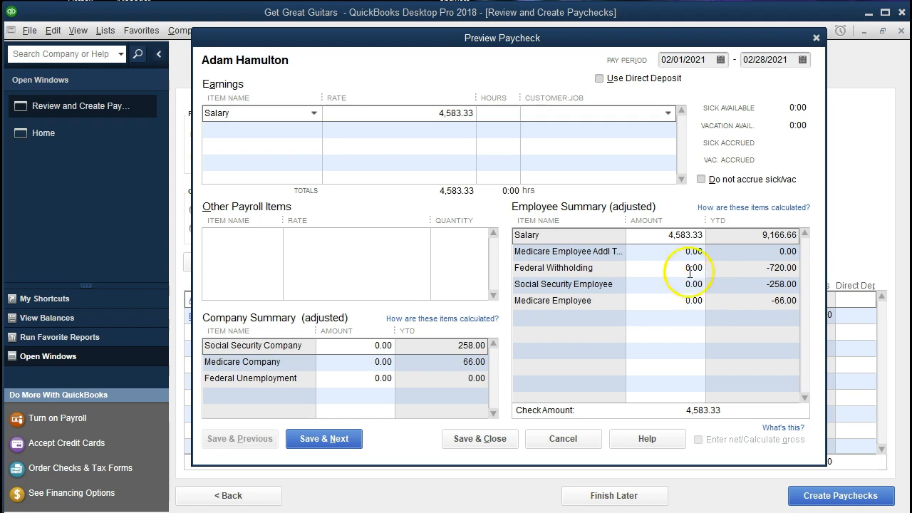
Step: Enter -720 as Federal Withholding, cutting the check amount to 3,863.33
left_click(728, 271)
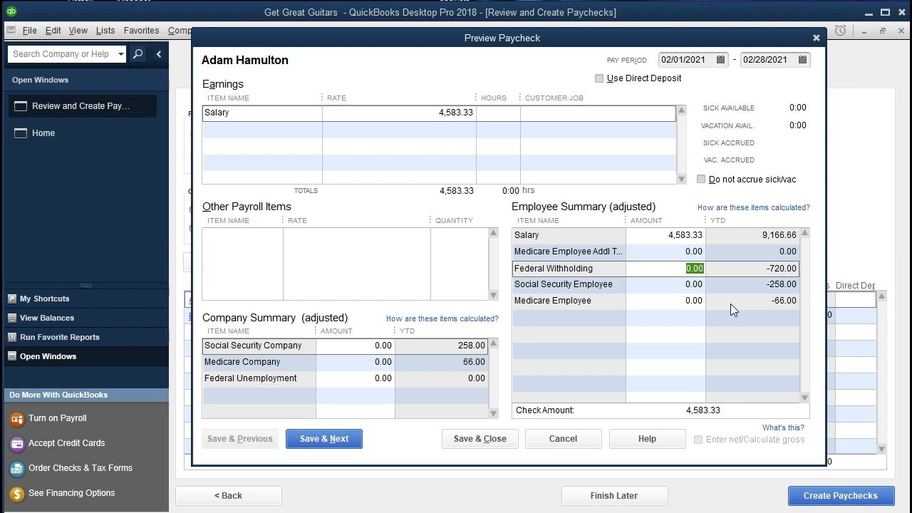
type("-720")
key("Tab")
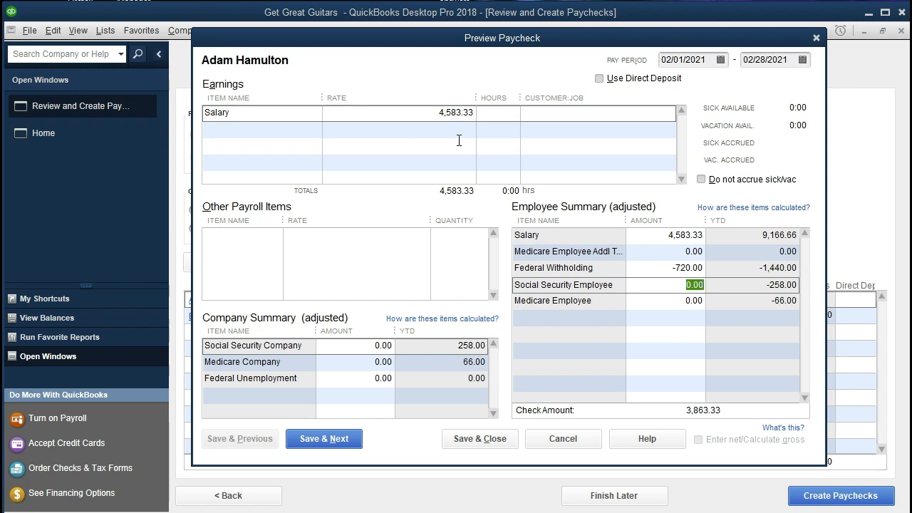
Step: Compute 4583.33 × 0.062 in Windows Calculator for Social Security
type("-258")
left_click_drag(606, 52, 265, 137)
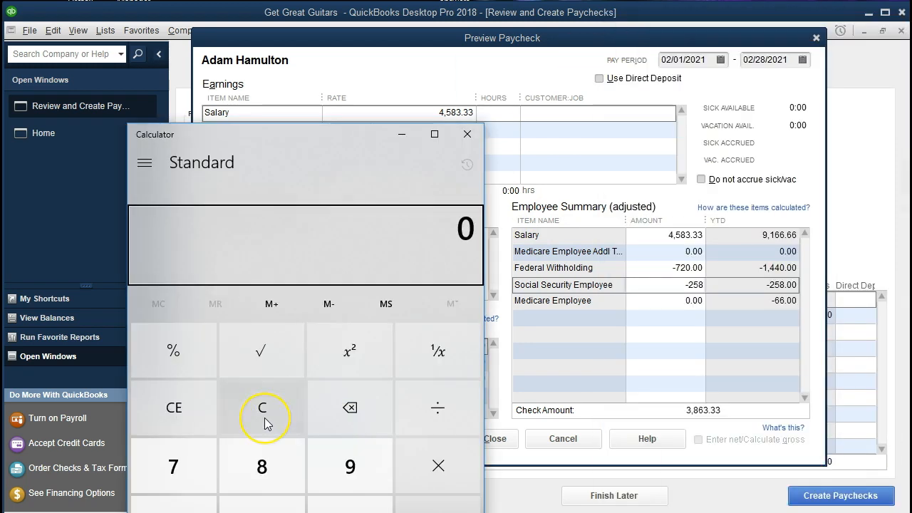
left_click(265, 422)
type("45")
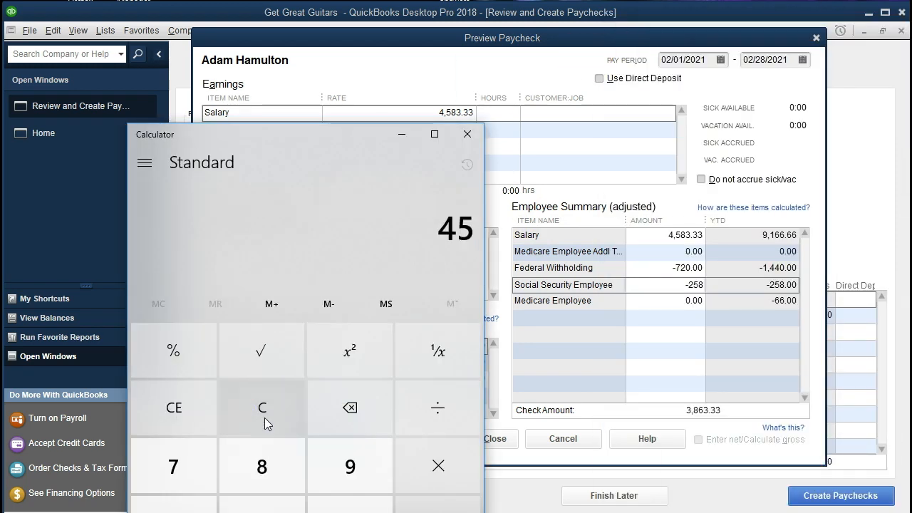
type("83.33")
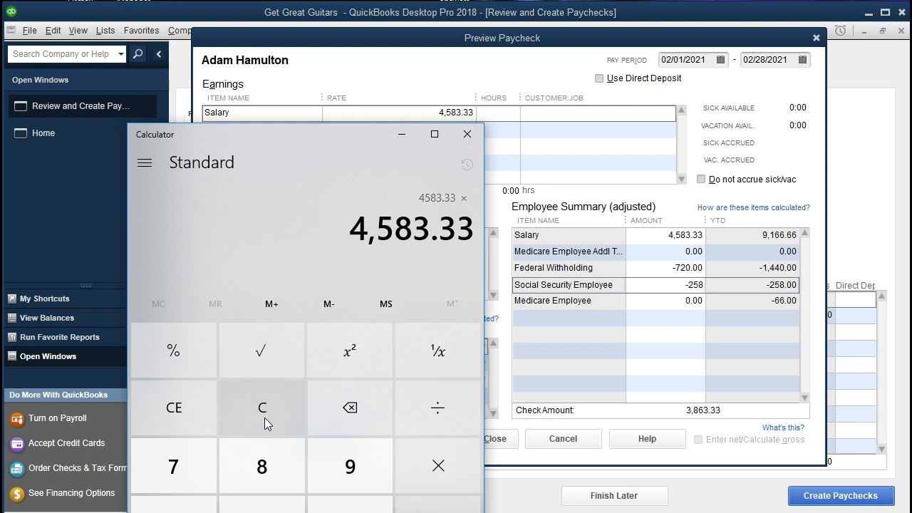
type("*0.062")
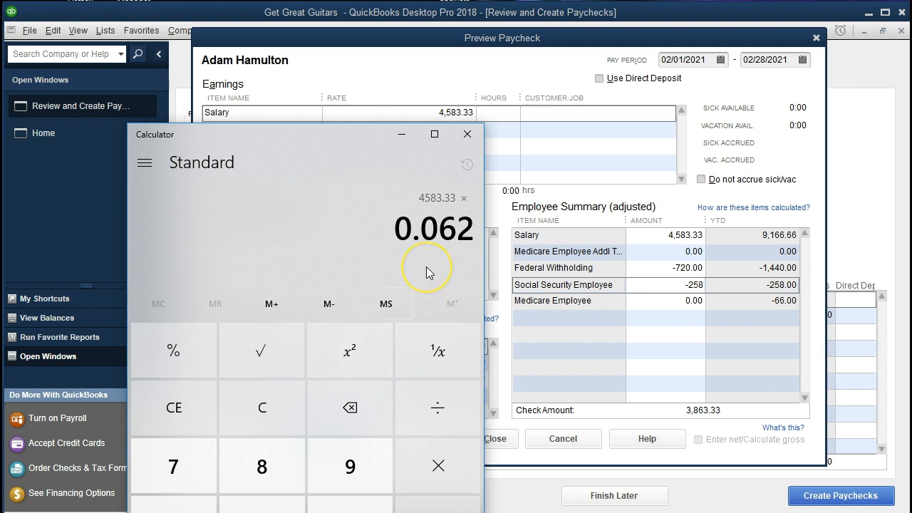
key("Return")
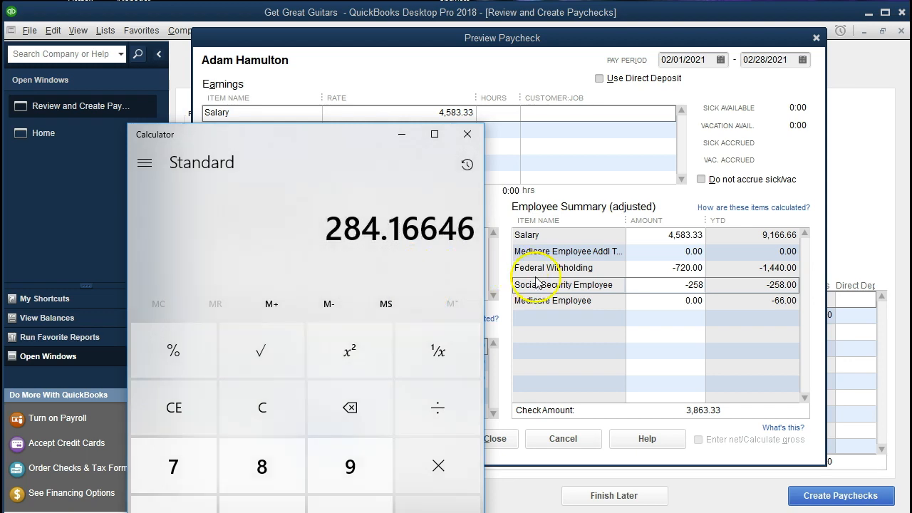
Step: Enter -284.16 as Social Security Employee, lowering the check amount to 3,579.17
left_click(646, 290)
left_click(659, 287)
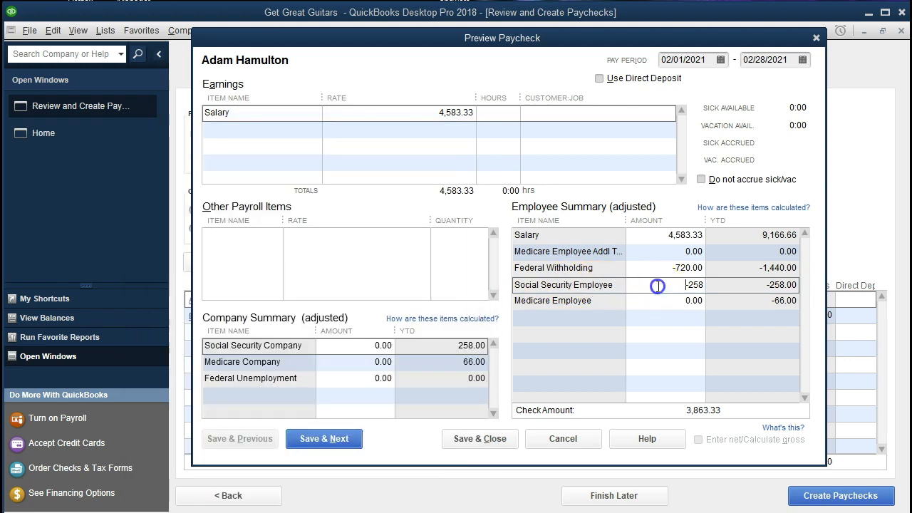
type("-284.16")
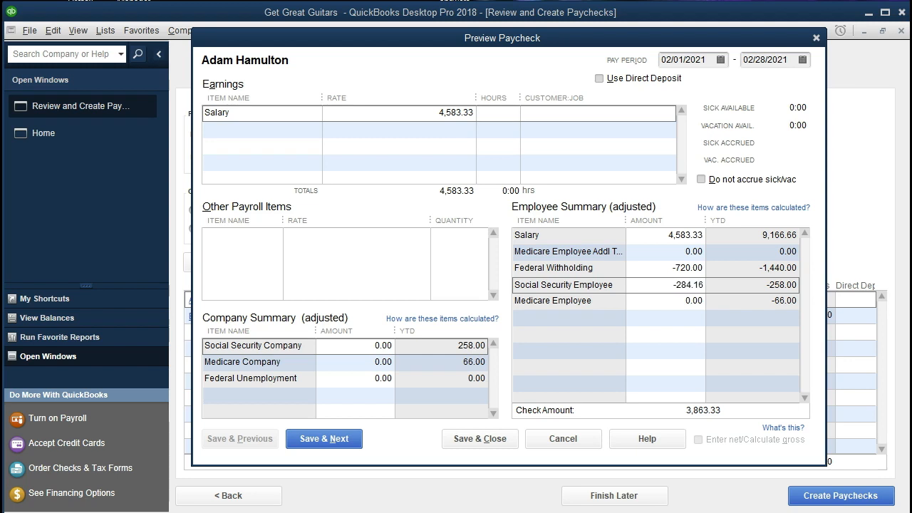
left_click(724, 299)
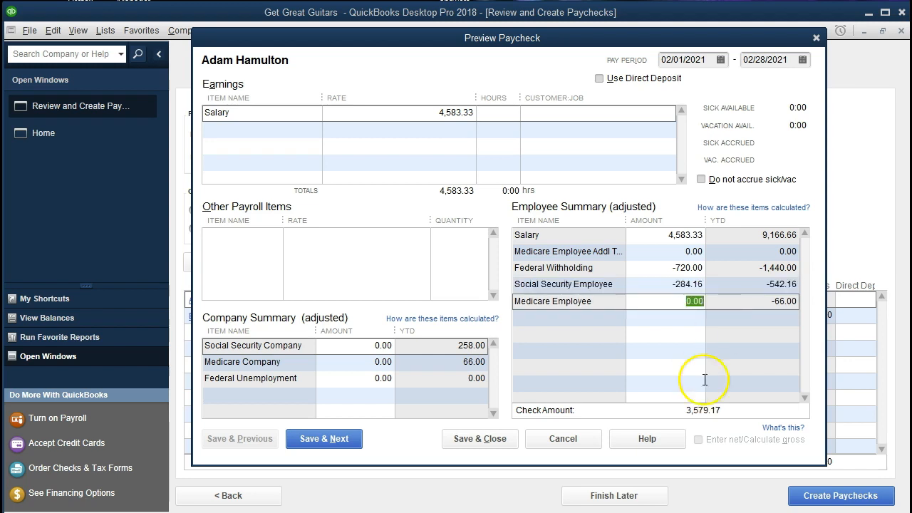
Step: Calculate 4,583.33 × 0.0145 in Calculator, giving 66.458285 for Medicare
key("alt+Tab")
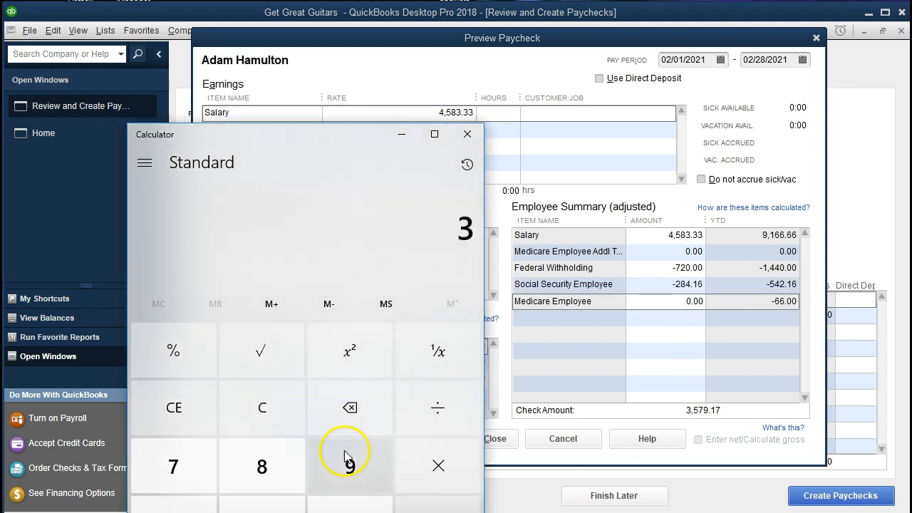
left_click(279, 416)
left_click(282, 404)
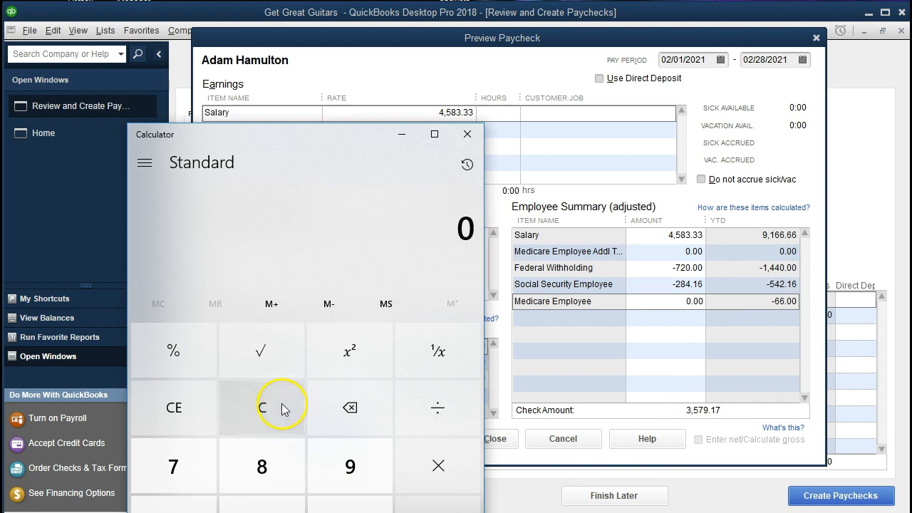
left_click(277, 278)
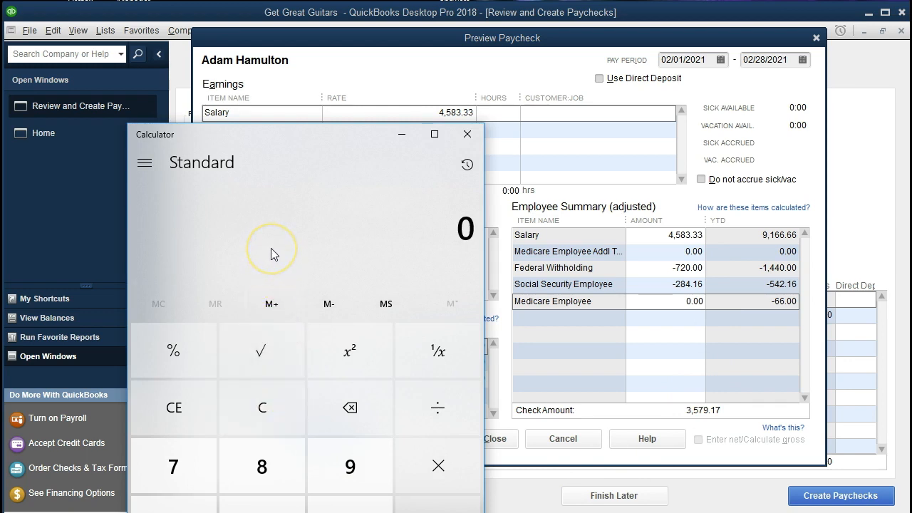
type("4,583.33")
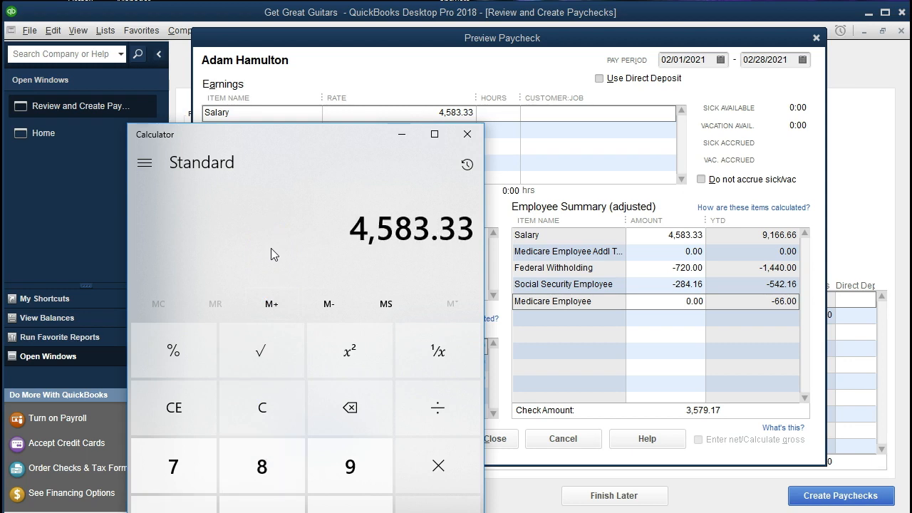
key("asterisk")
type(".0145")
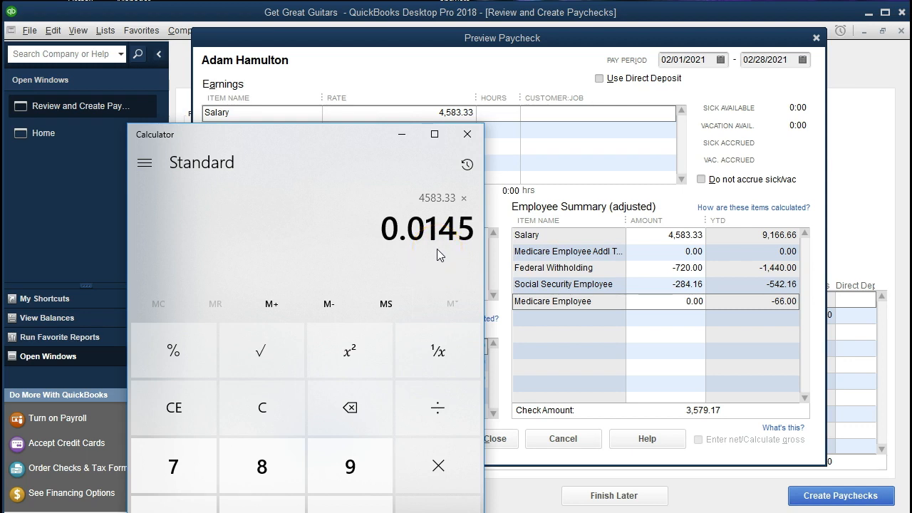
left_click(386, 304)
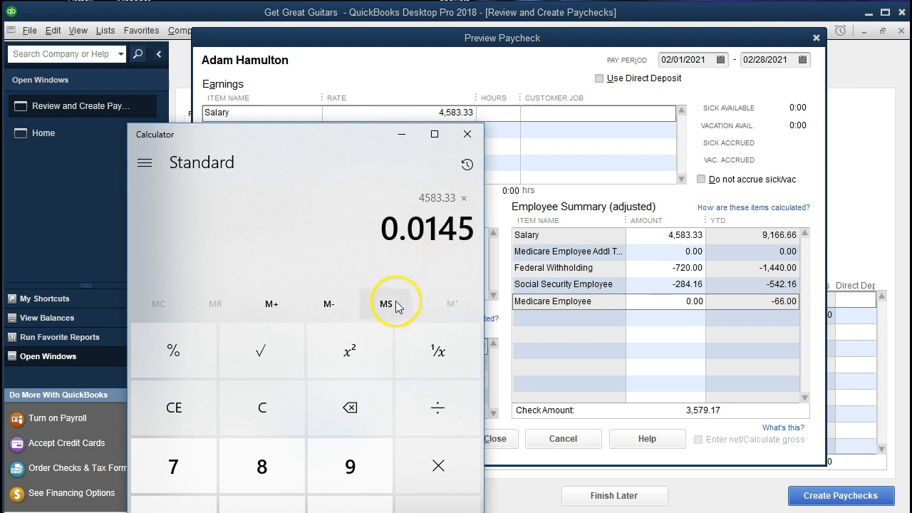
left_click(285, 392)
key("Return")
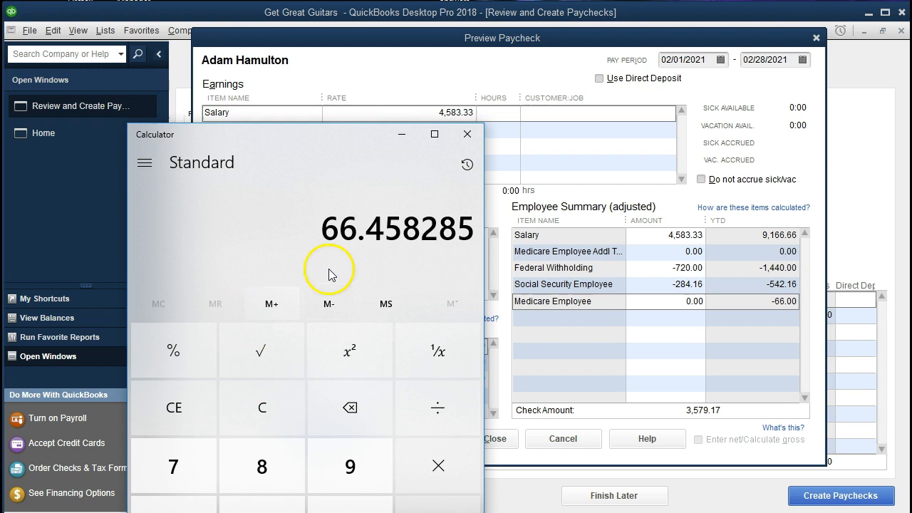
left_click(665, 300)
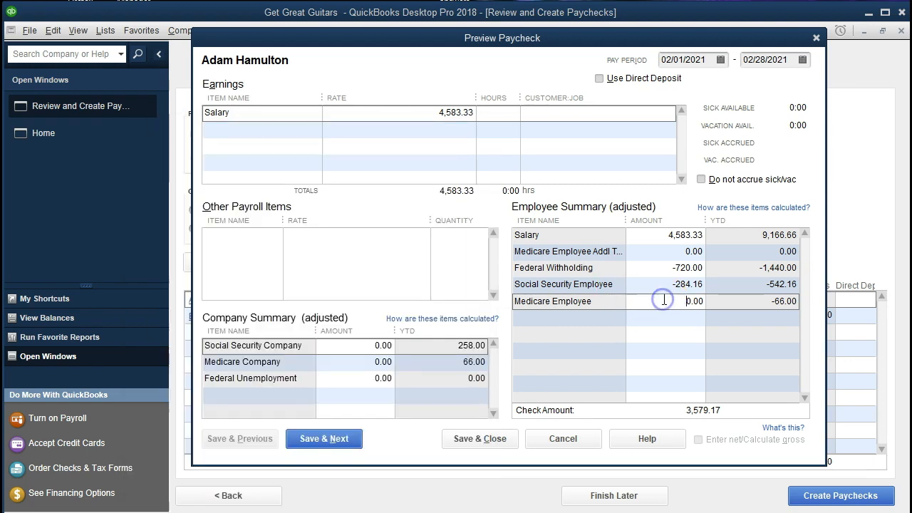
Step: Replace Medicare Employee with -66.46, bringing the check amount to 3,512.71
key("Delete")
key("Delete")
key("Delete")
key("Delete")
type("-66.6")
key("BackSpace")
type("46")
key("Tab")
left_click(696, 362)
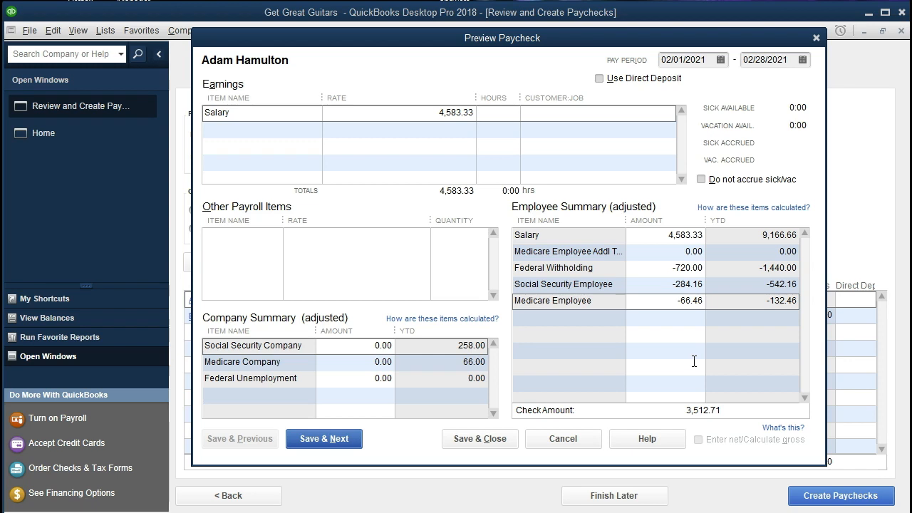
left_click(654, 267)
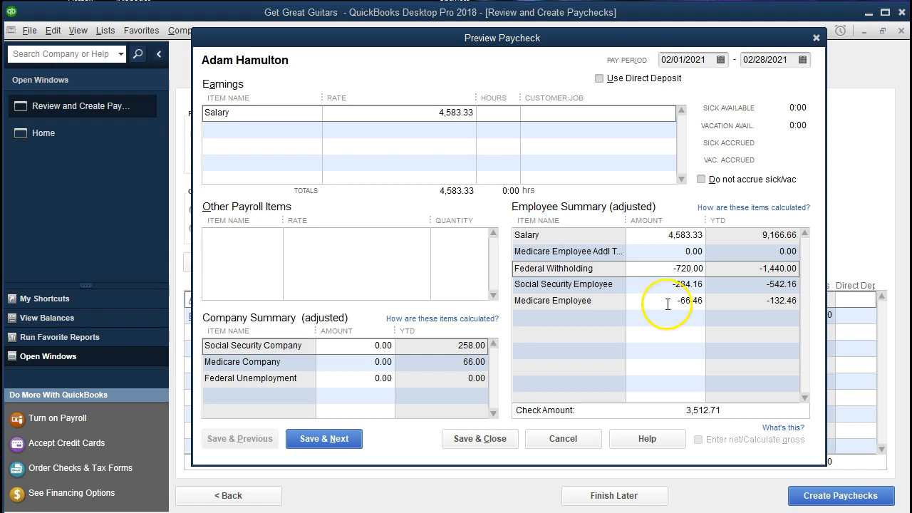
left_click(659, 285)
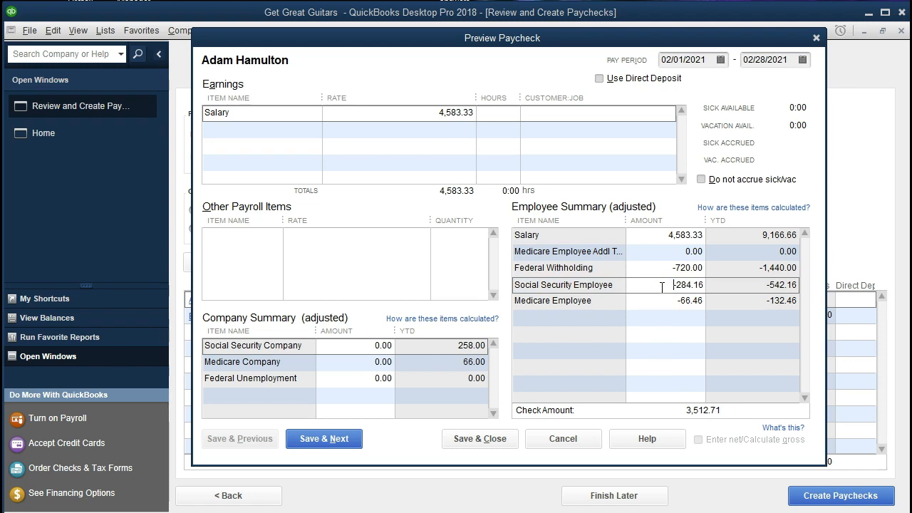
left_click(660, 269)
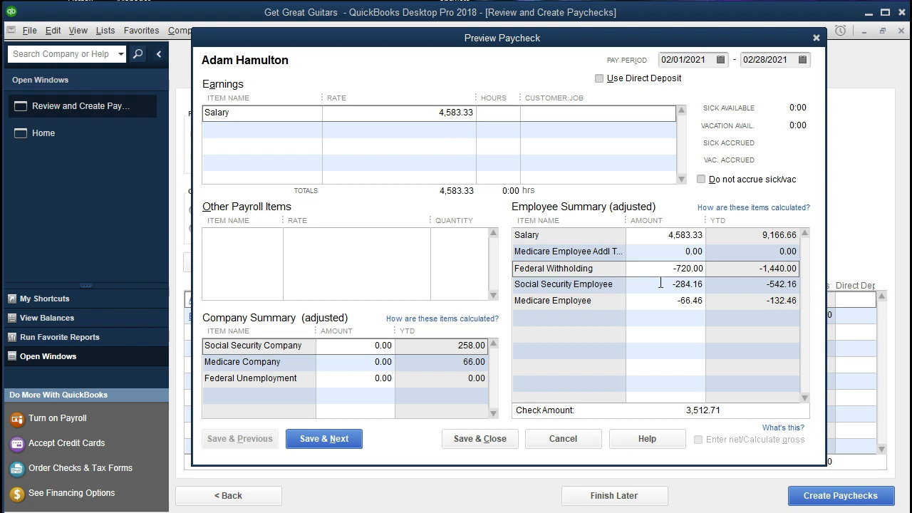
left_click(661, 284)
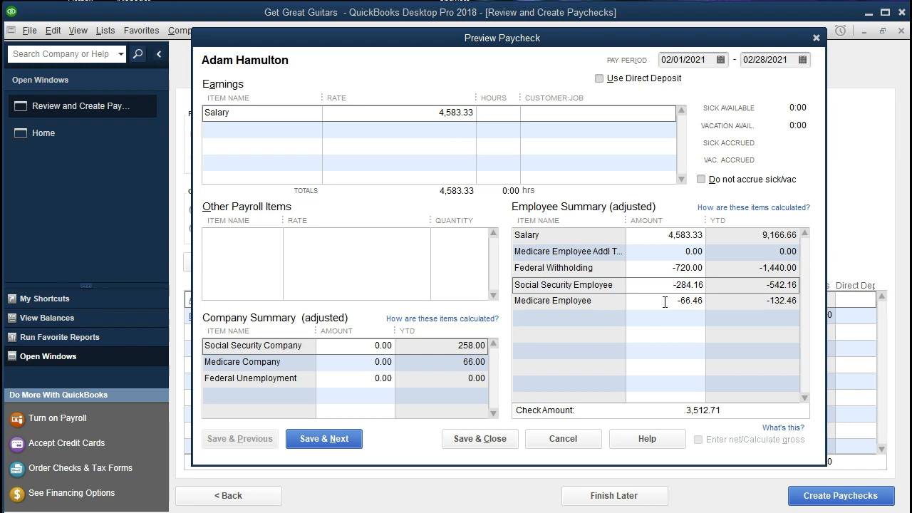
left_click(653, 238)
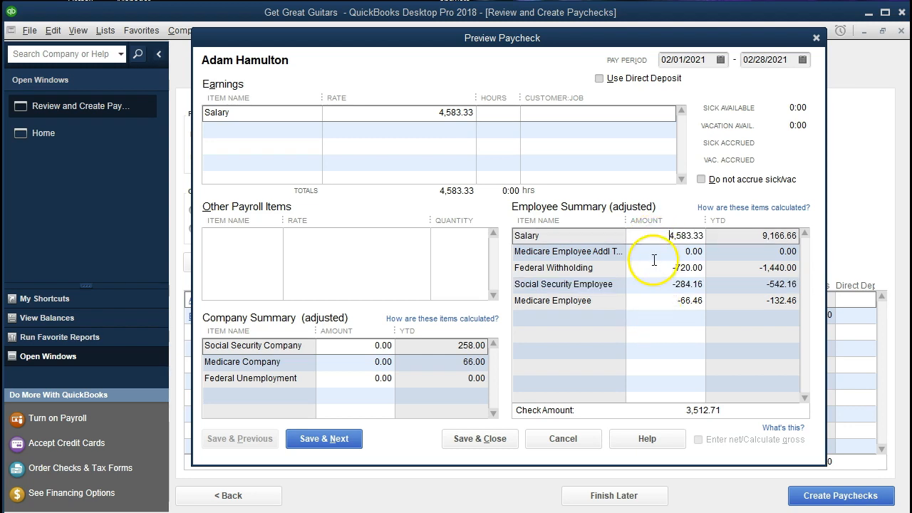
left_click(655, 268)
left_click(653, 282)
left_click(654, 299)
left_click(654, 300)
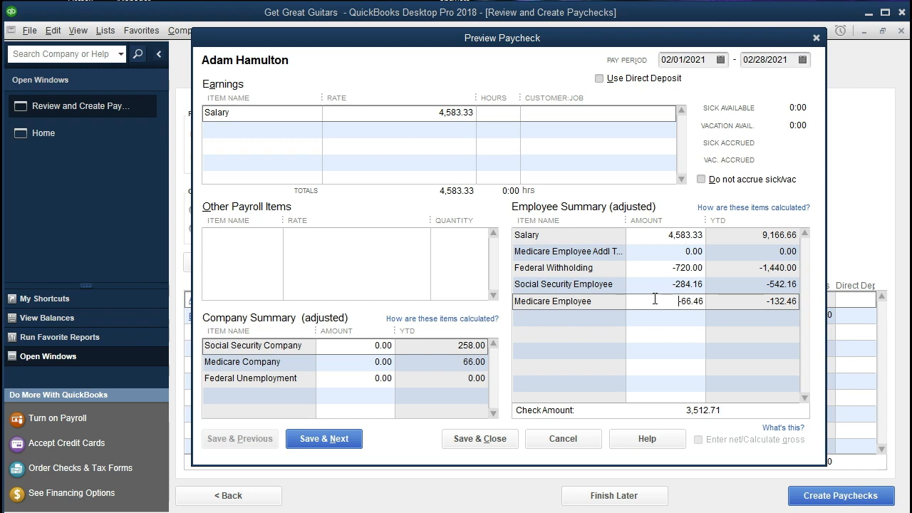
left_click(371, 345)
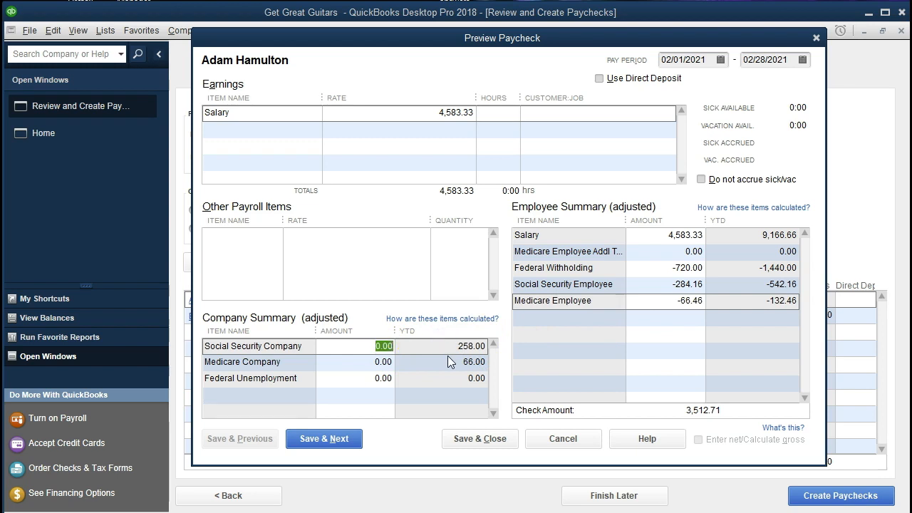
Step: Enter 284.16 Social Security Company and 66.46 Medicare Company, then Save & Next
type("284.16")
key("Tab")
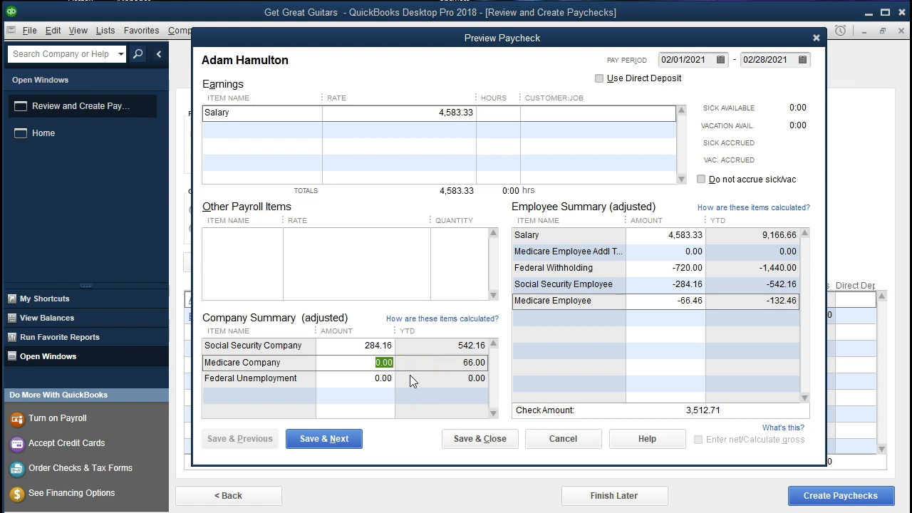
type("66.46")
key("Tab")
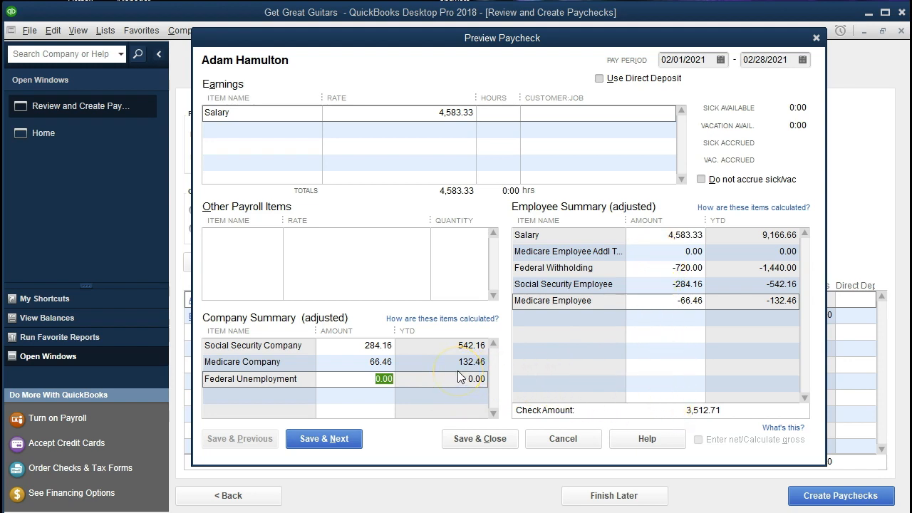
left_click(347, 435)
left_click(348, 435)
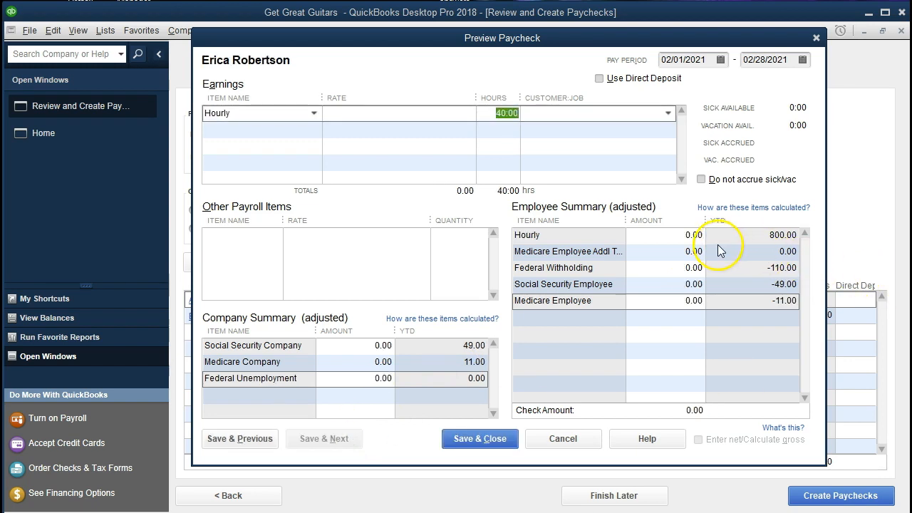
Step: Set the hourly employee's rate to 20.00 and Federal Withholding to -110, making the check 690.00
left_click(454, 114)
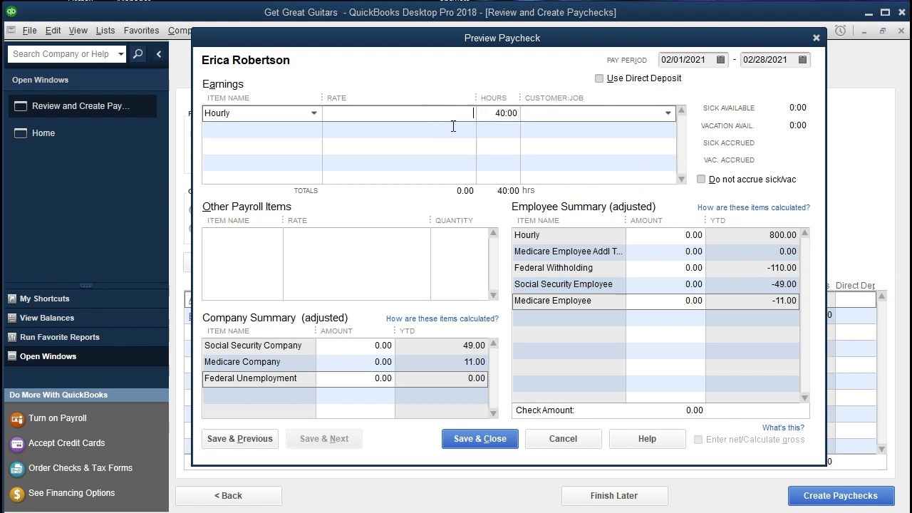
type("20")
key("Tab")
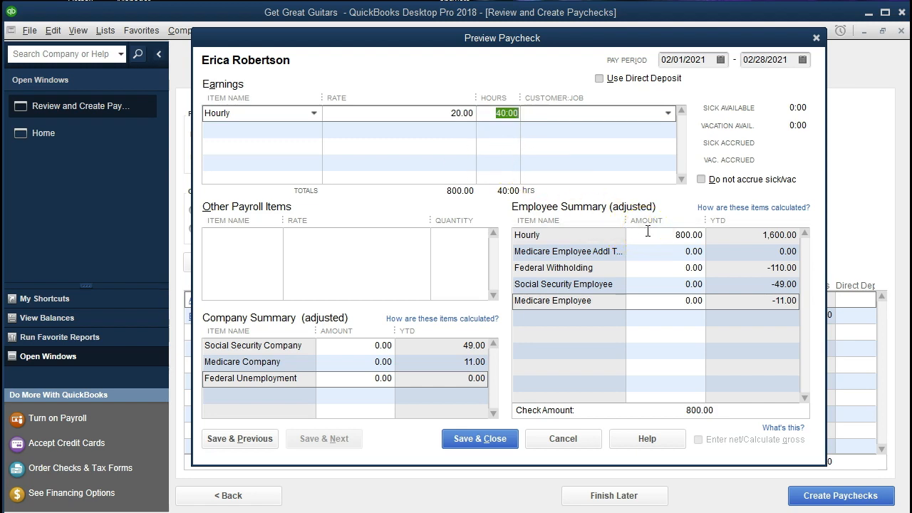
left_click(663, 269)
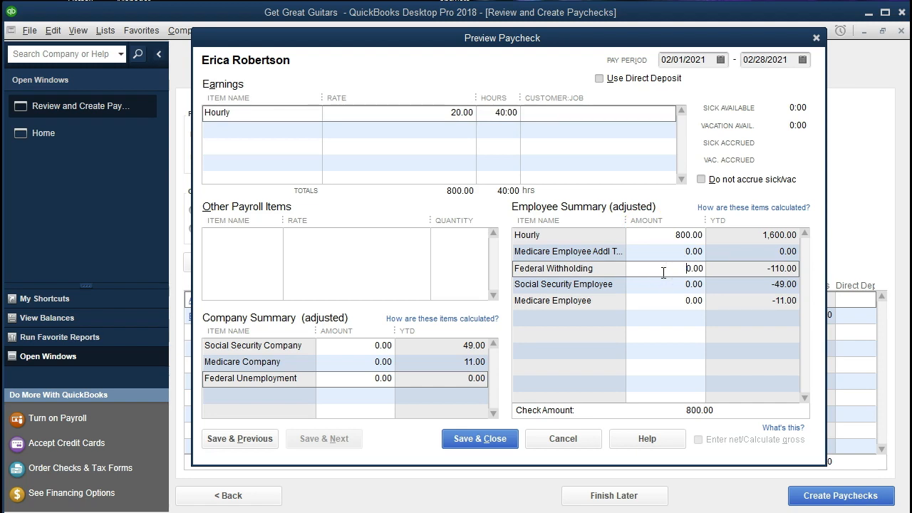
left_click_drag(663, 271, 763, 275)
type("-110")
key("Tab")
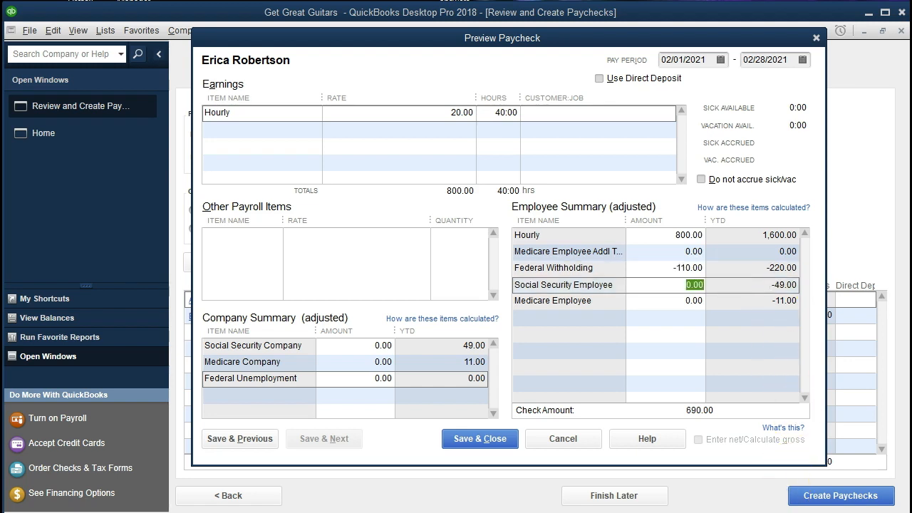
key("alt+Tab")
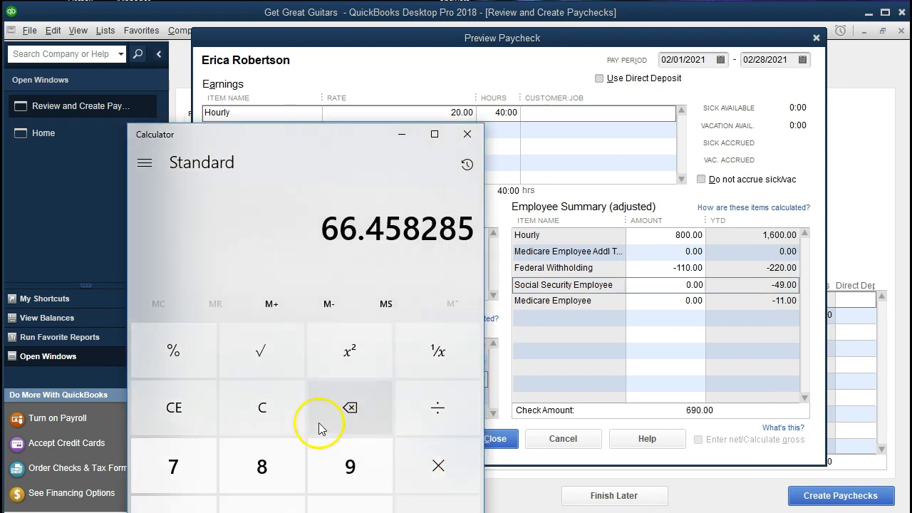
Step: Calculate 800 × 0.062 and enter 49.60 as the employee Social Security withholding
left_click(278, 412)
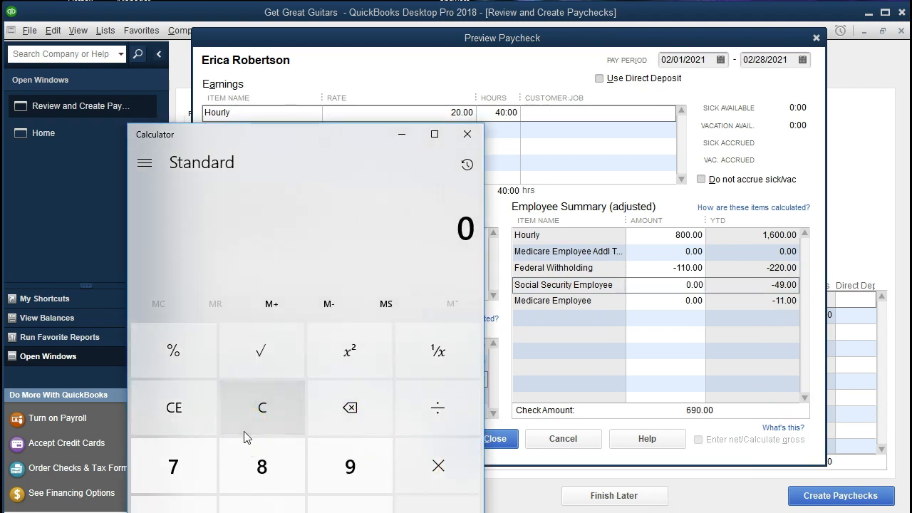
type("800")
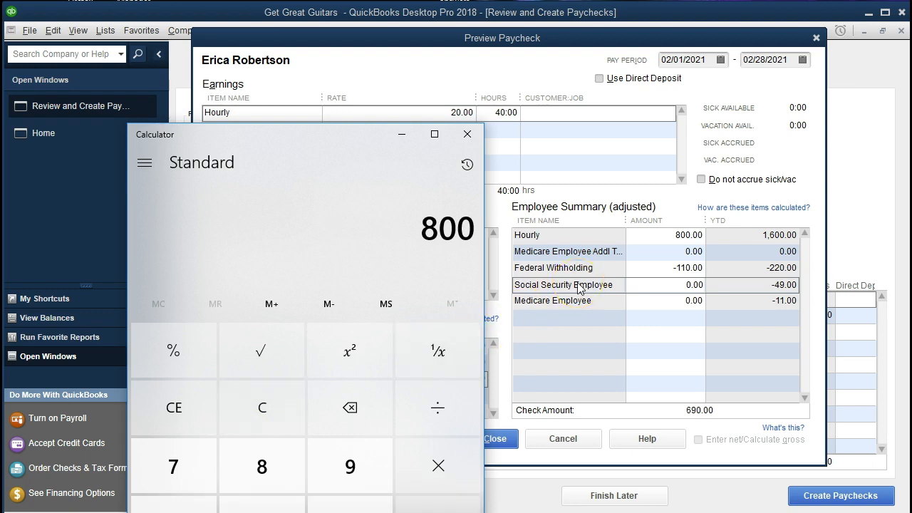
type("*306")
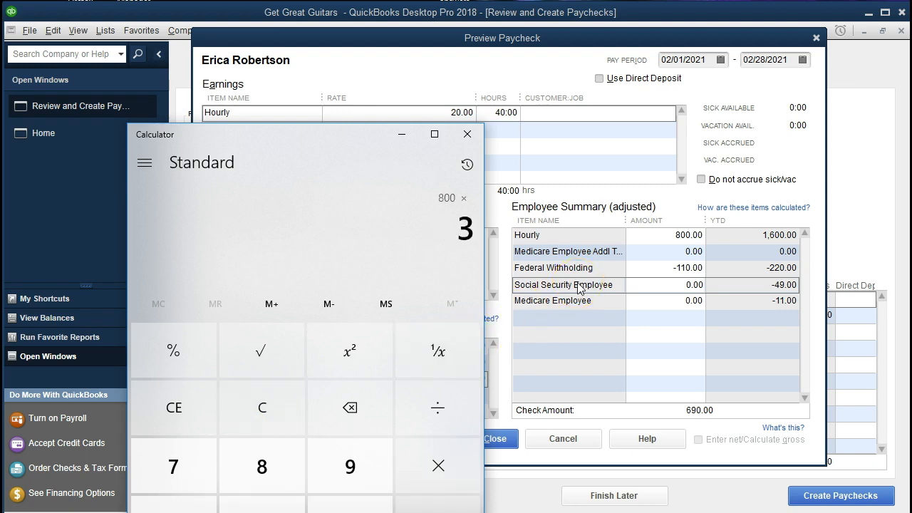
key("BackSpace")
key("BackSpace")
key("BackSpace")
type(".062")
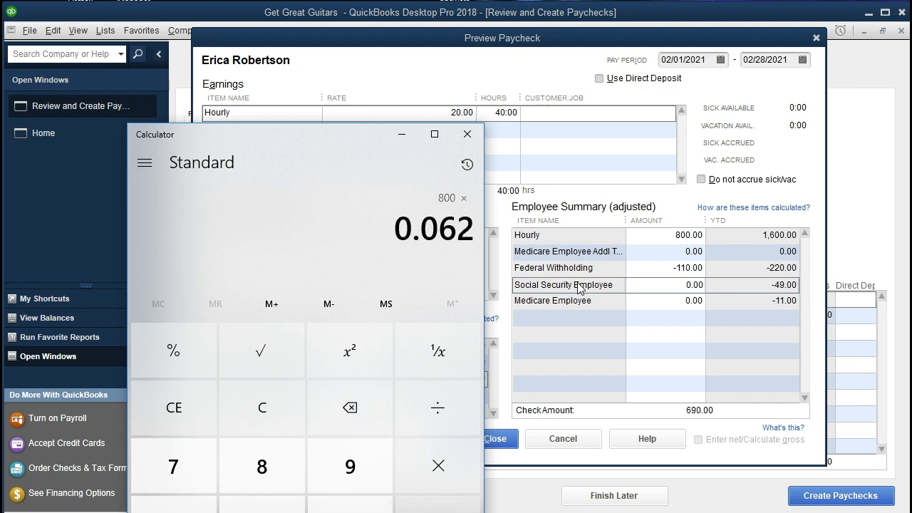
key("Return")
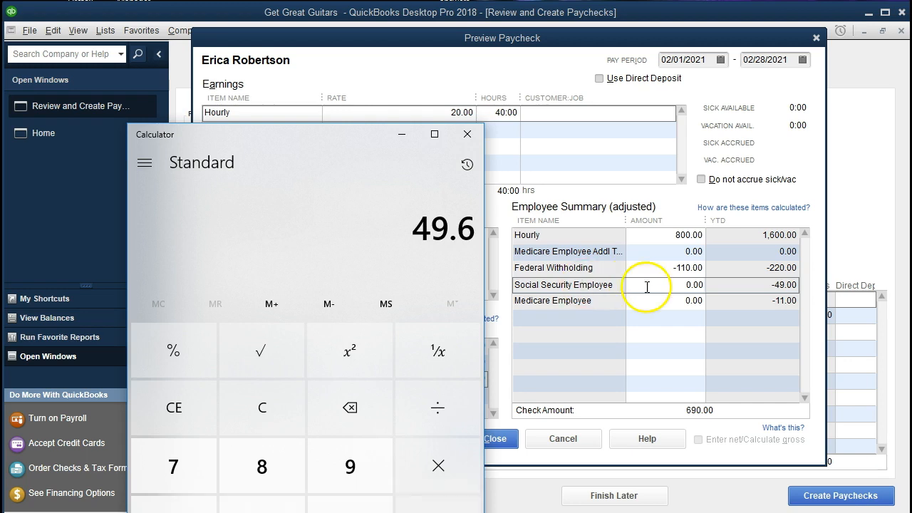
left_click(679, 286)
left_click(679, 286)
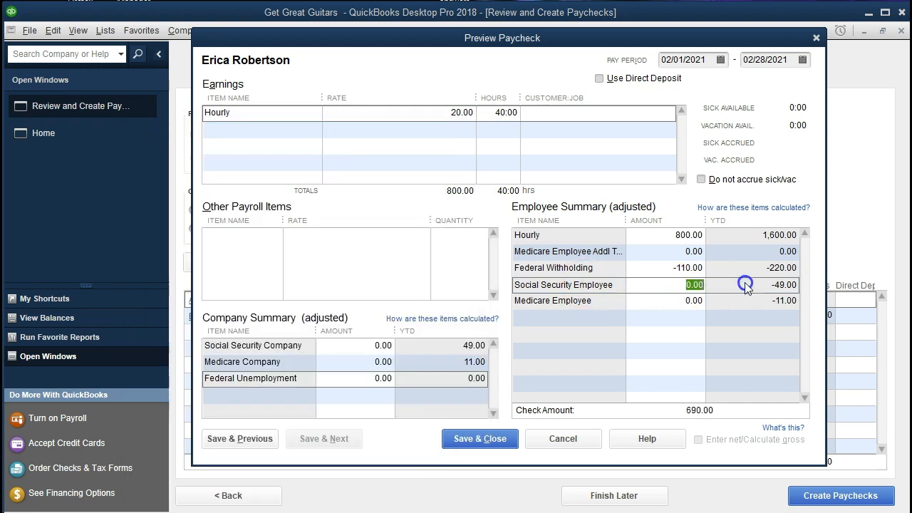
type("49.60")
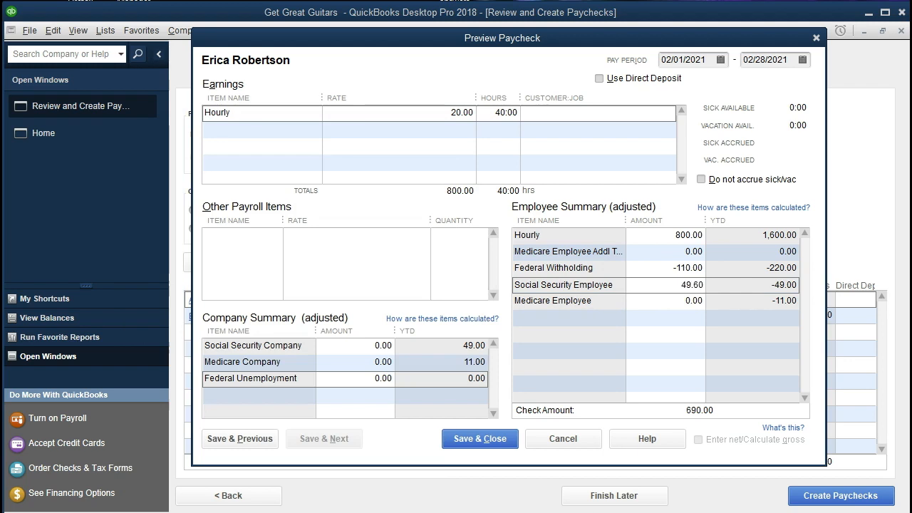
key("Tab")
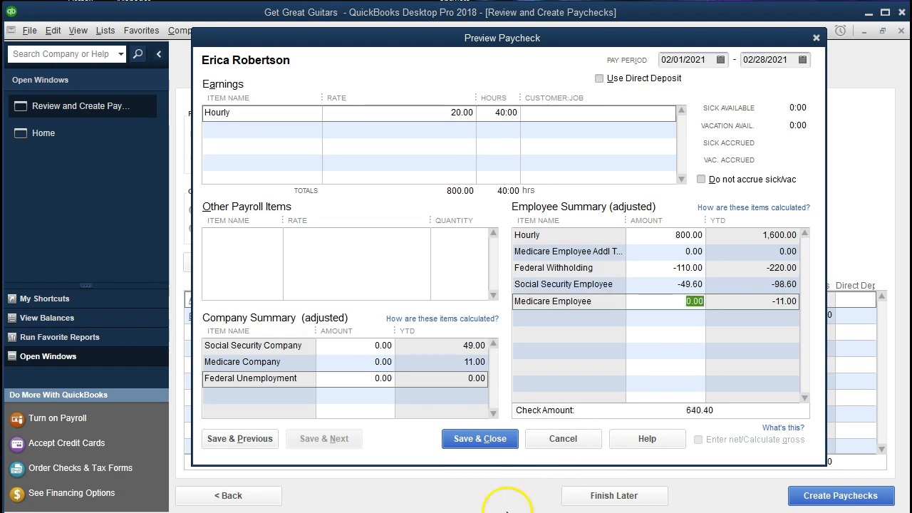
Step: Calculate 800 × 0.0145 and enter -11.60 as the employee Medicare withholding
left_click(462, 512)
left_click(273, 408)
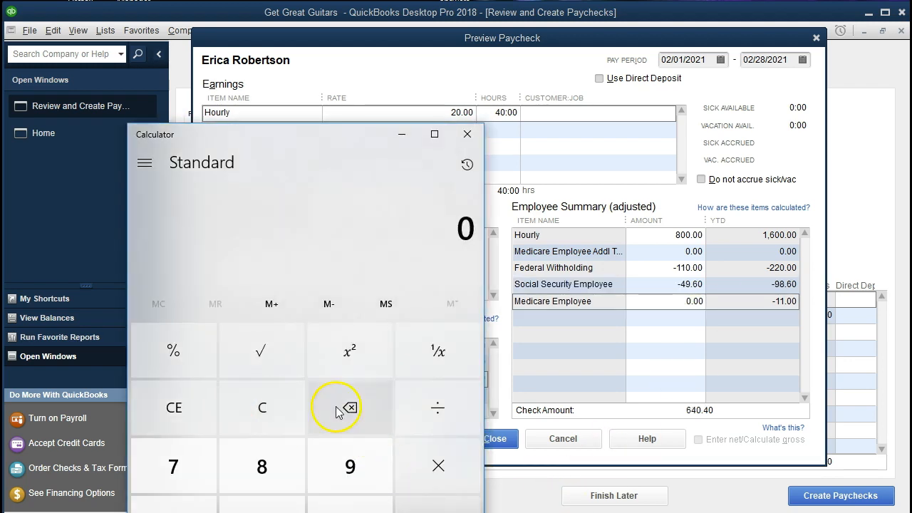
type("800")
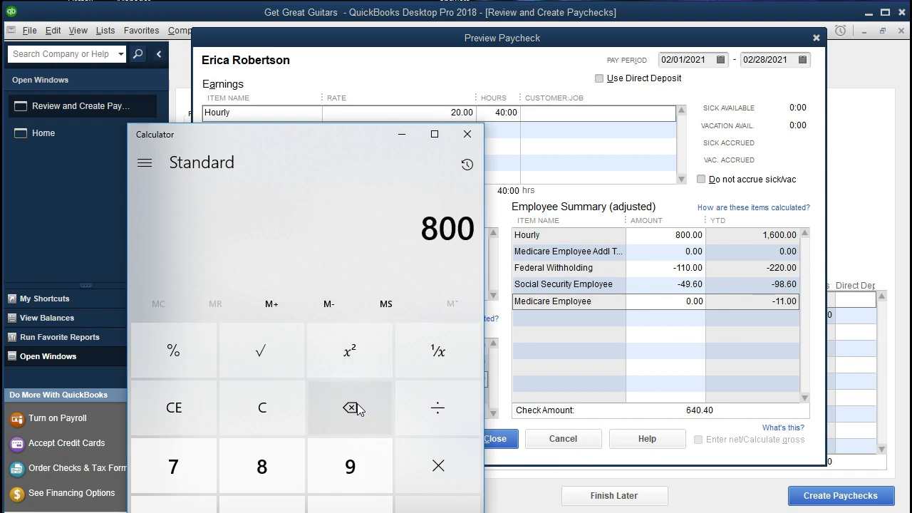
key("asterisk")
type(".0145")
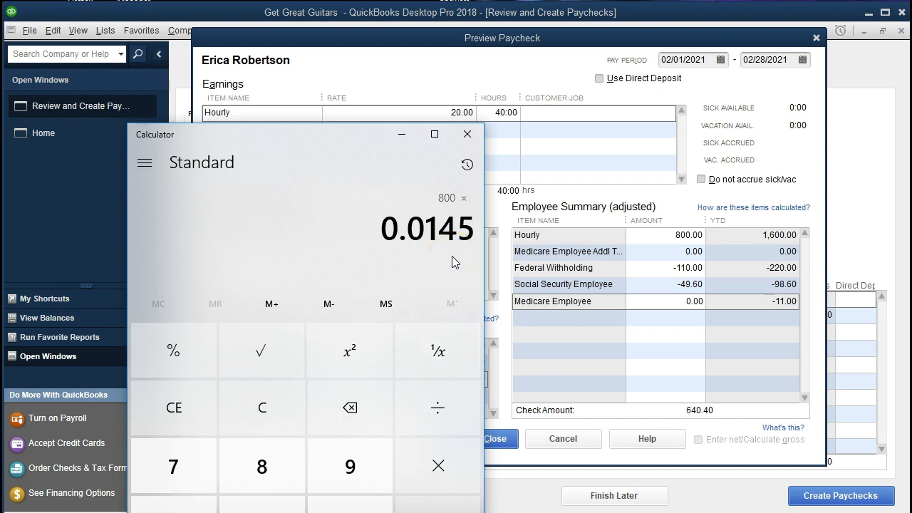
key("Return")
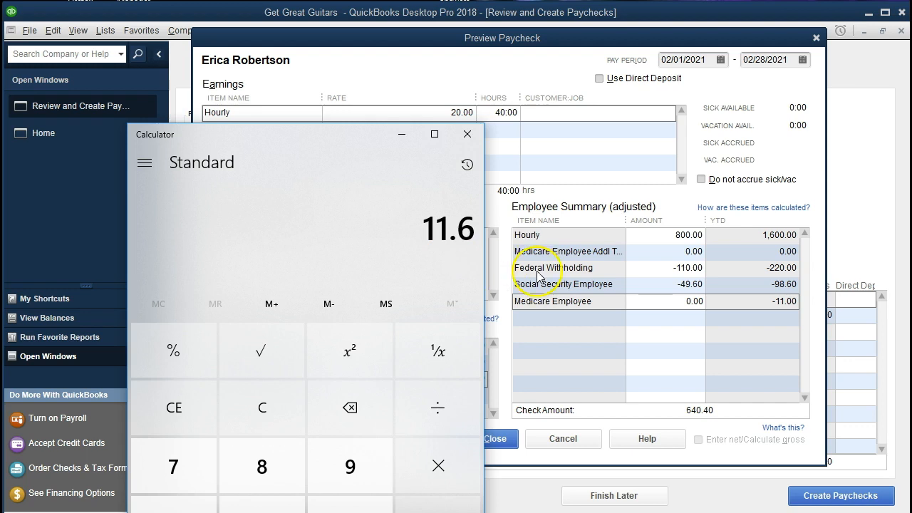
left_click(679, 310)
type("-11.60")
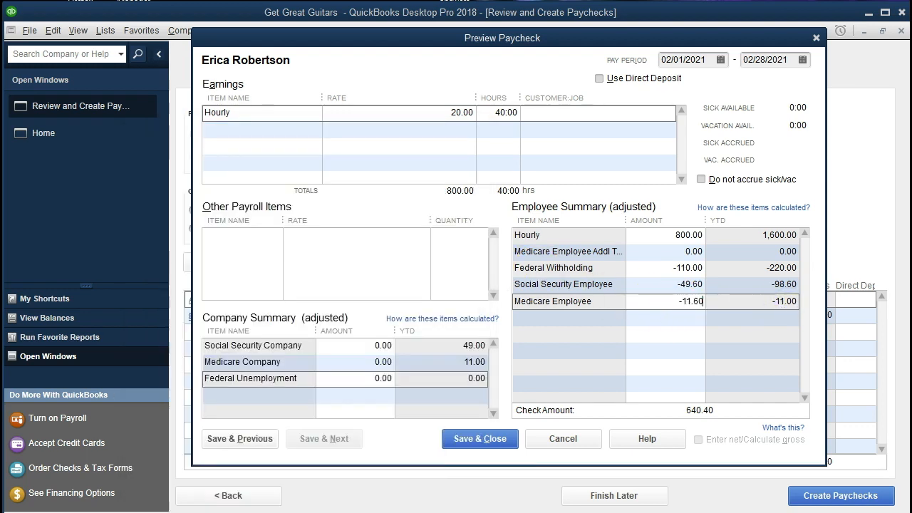
key("Tab")
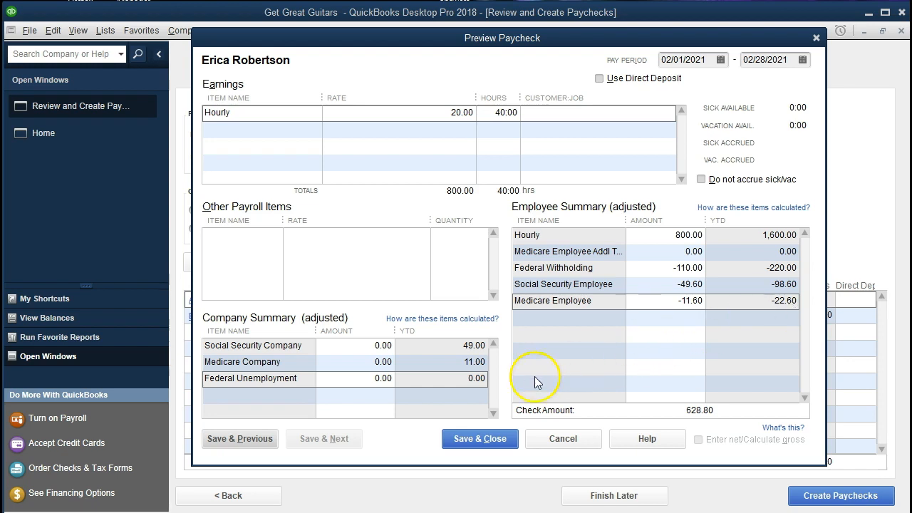
left_click(371, 347)
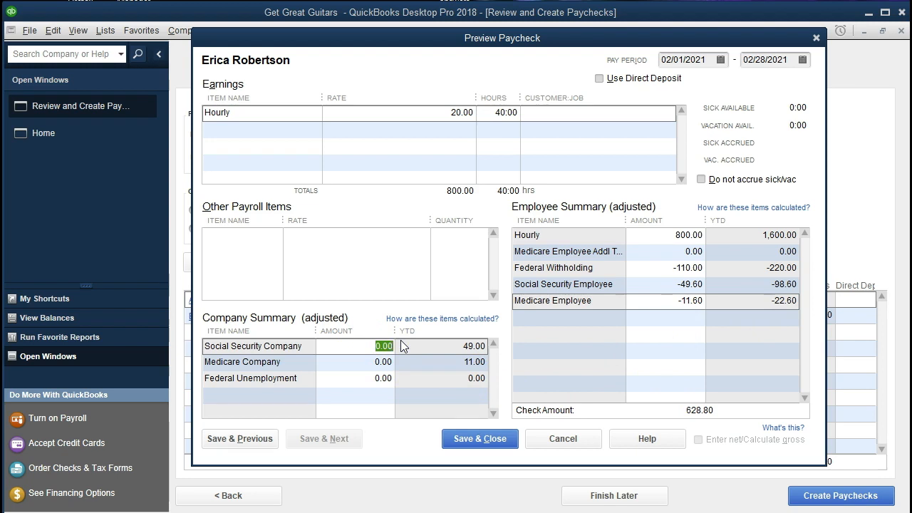
Step: Enter employer Social Security 49.6 and Medicare 11.6, then save the hourly paycheck
type("49.6")
key("Tab")
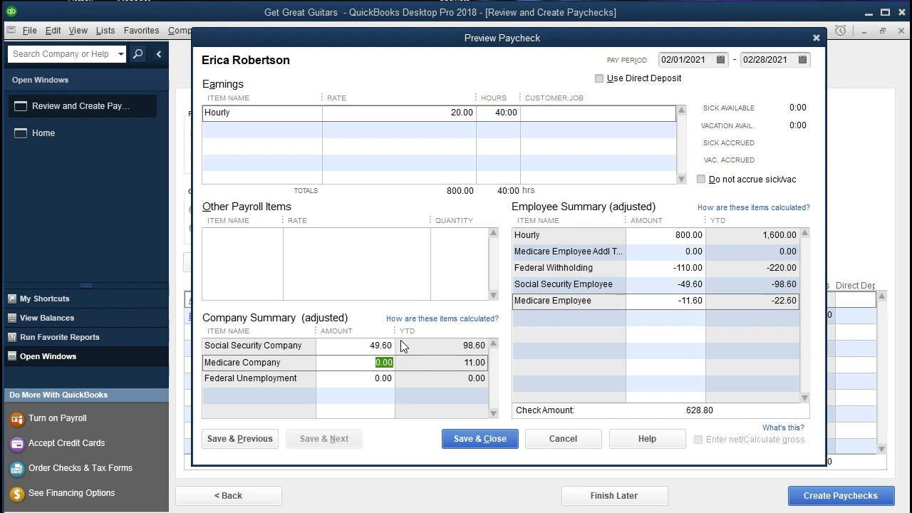
type("11.6")
key("Tab")
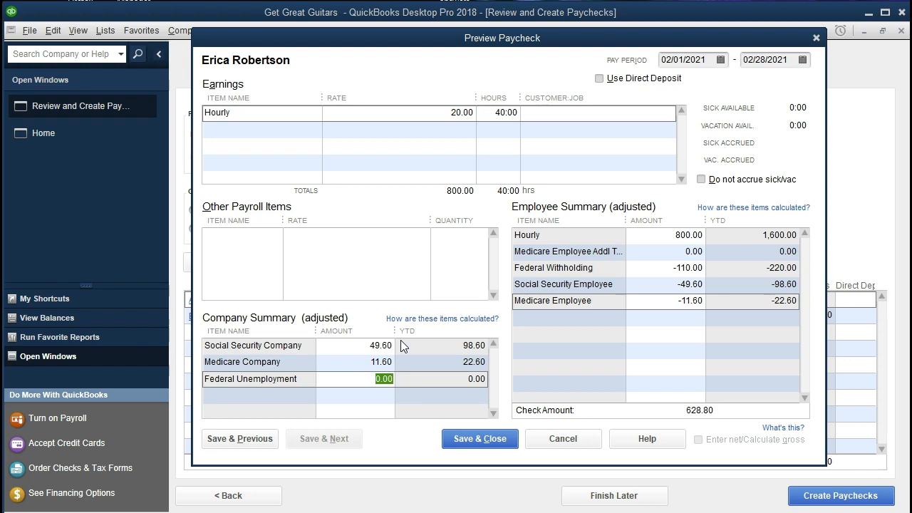
left_click(465, 436)
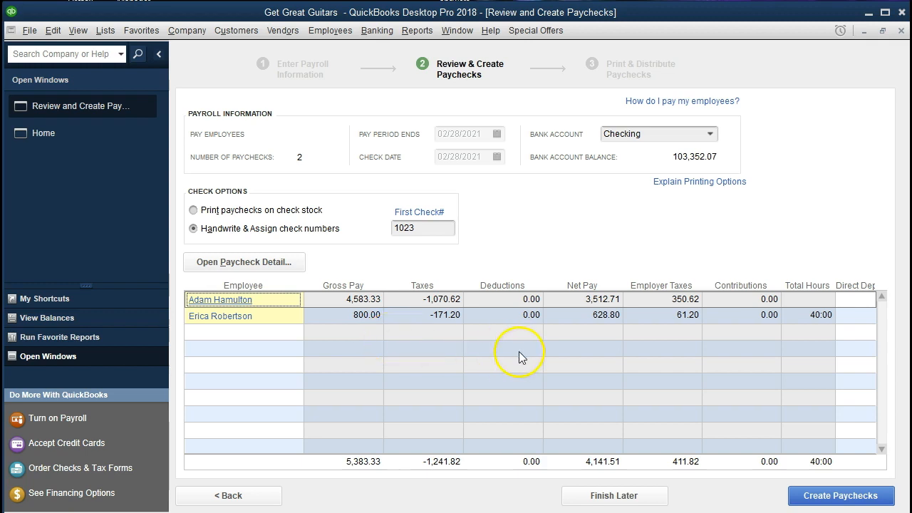
left_click(602, 323)
left_click(633, 230)
left_click(808, 502)
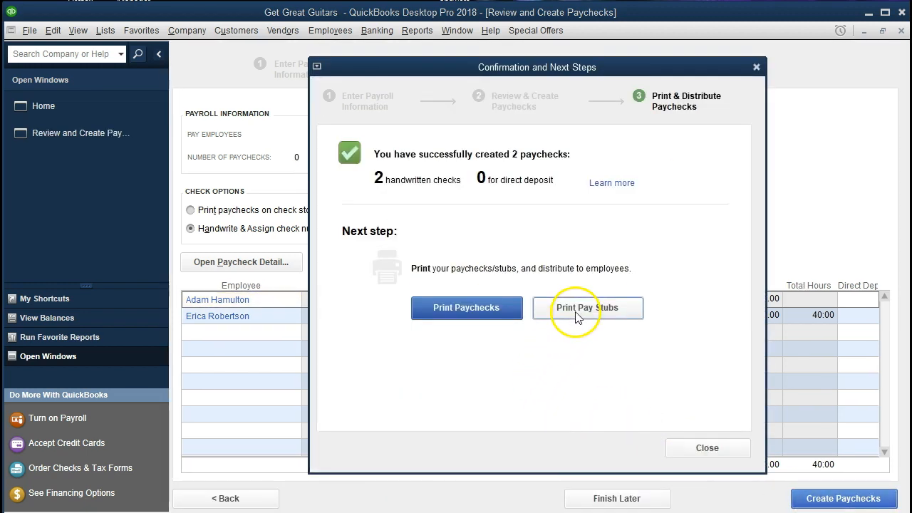
Step: Dismiss the paycheck confirmation and choose Banking > Use Register
left_click(704, 444)
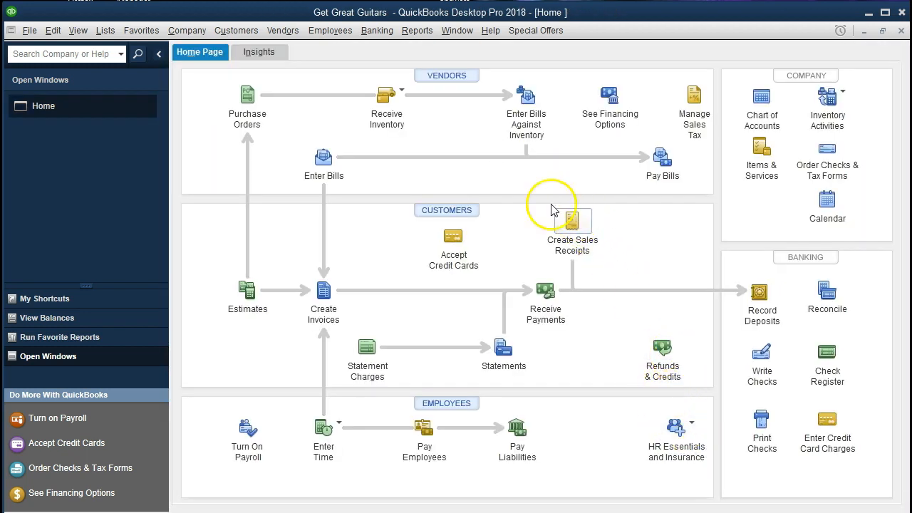
left_click(376, 33)
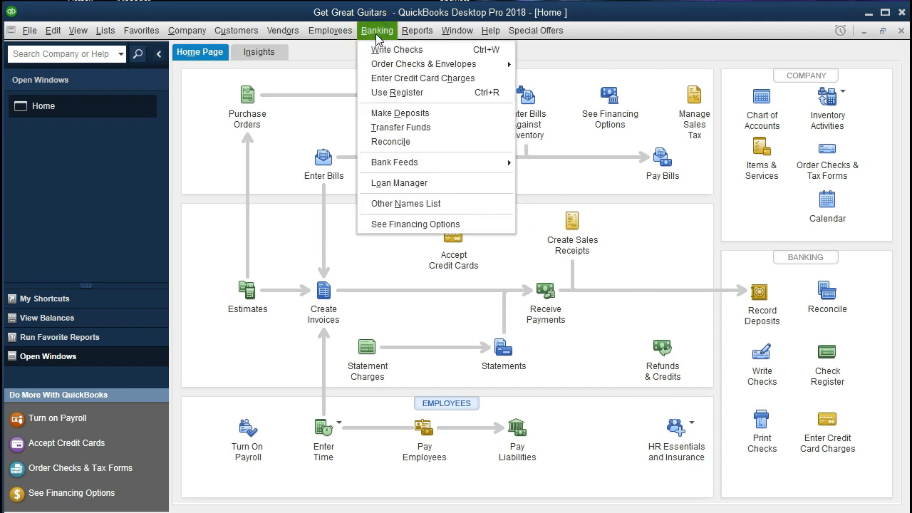
left_click(457, 104)
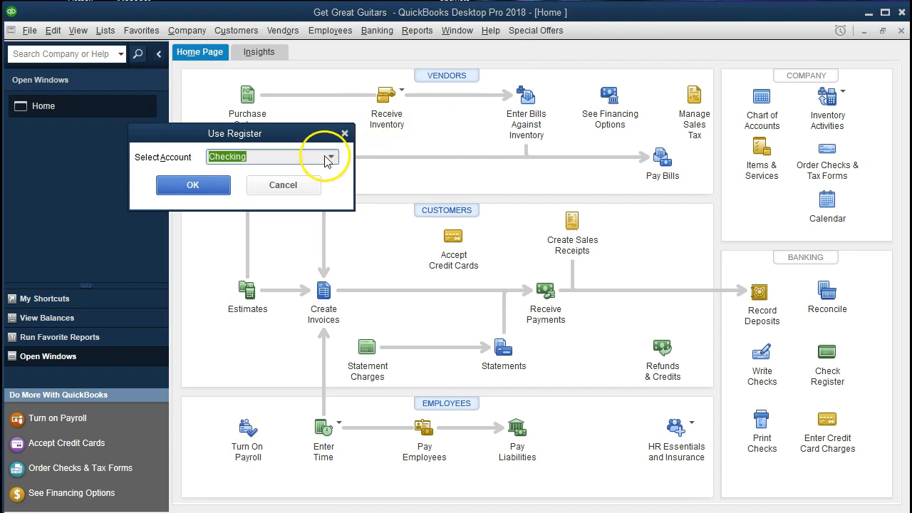
Step: Open the Checking register and review paycheck 1024's earnings and tax details
left_click(199, 185)
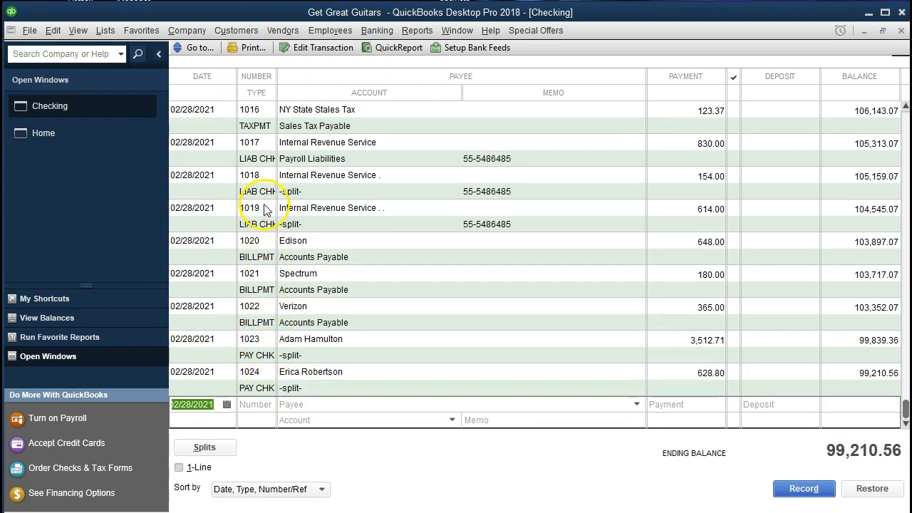
left_click(252, 387)
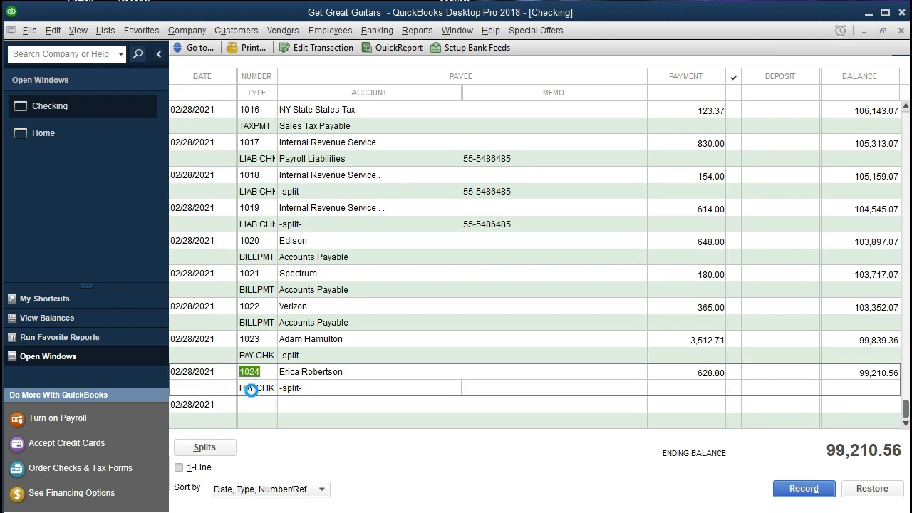
double_click(252, 388)
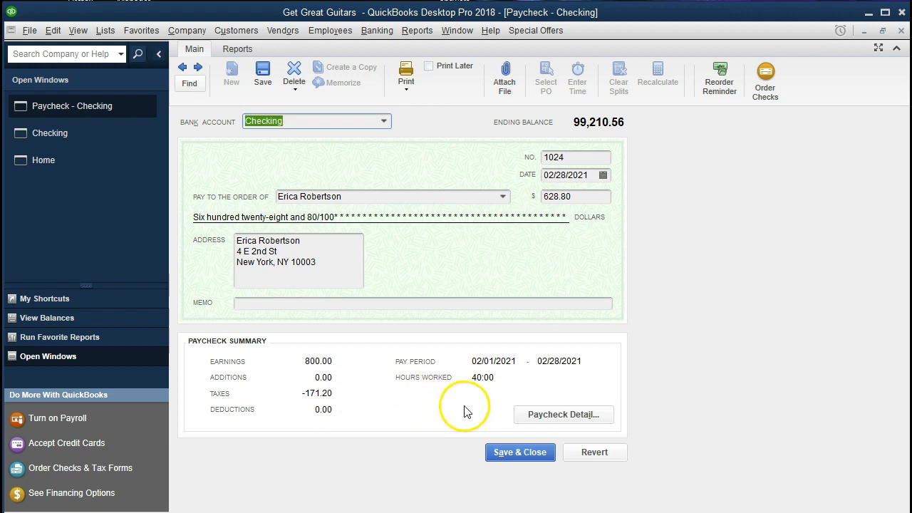
left_click(522, 416)
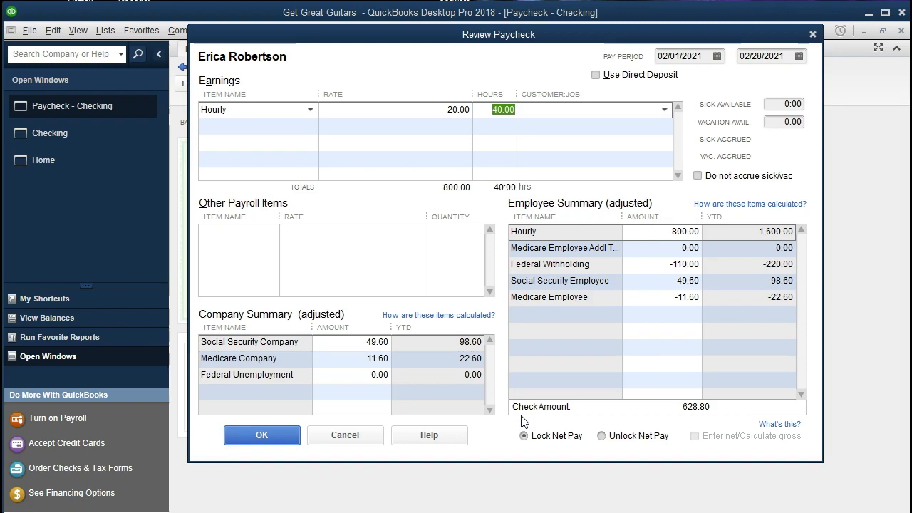
left_click(813, 34)
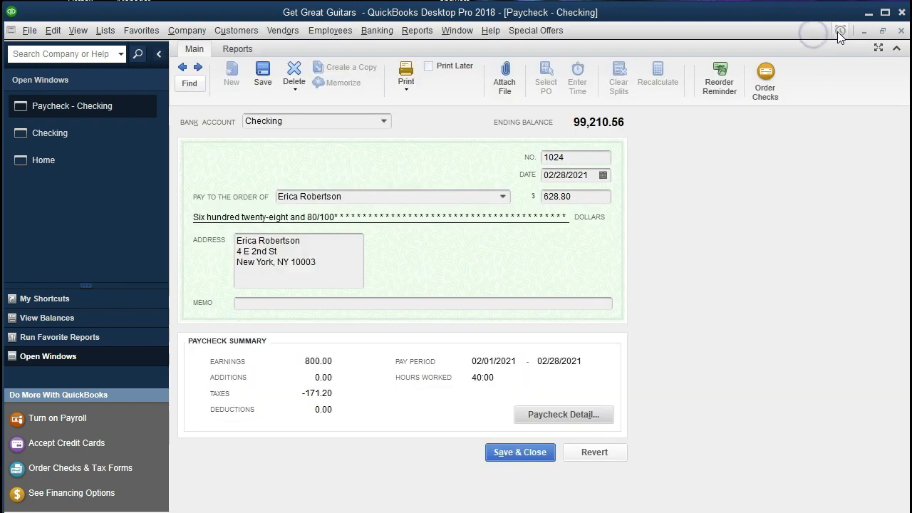
left_click(900, 31)
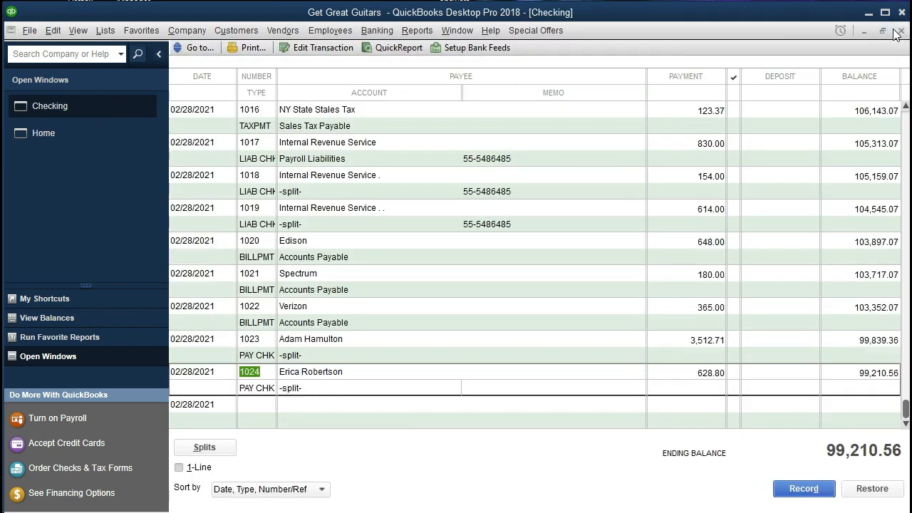
left_click(418, 30)
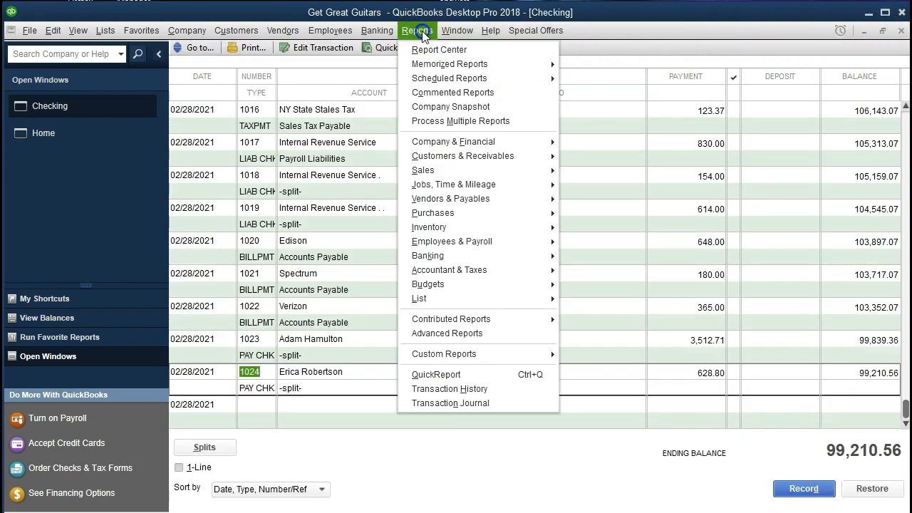
Step: Run the Balance Sheet dated 01/01/2021 to 12/31/2021, then QuickZoom into the Checking balance
mouse_move(439, 144)
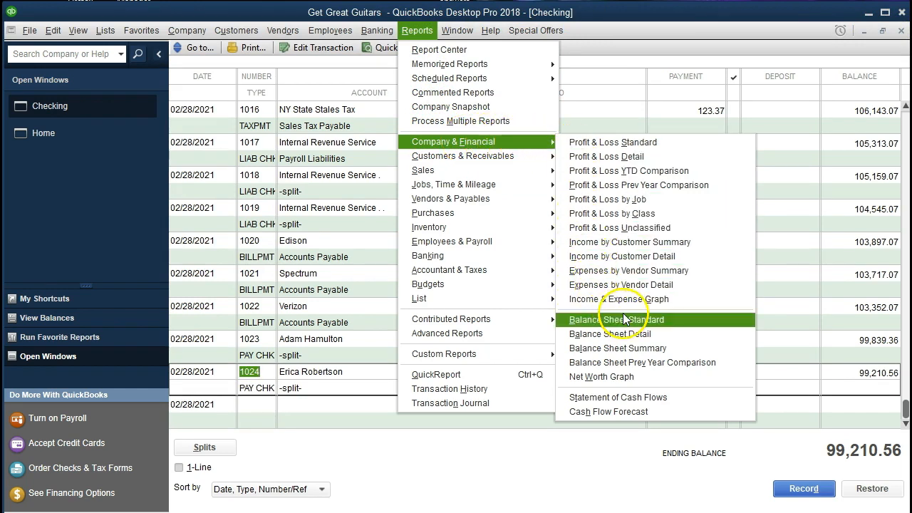
left_click(667, 318)
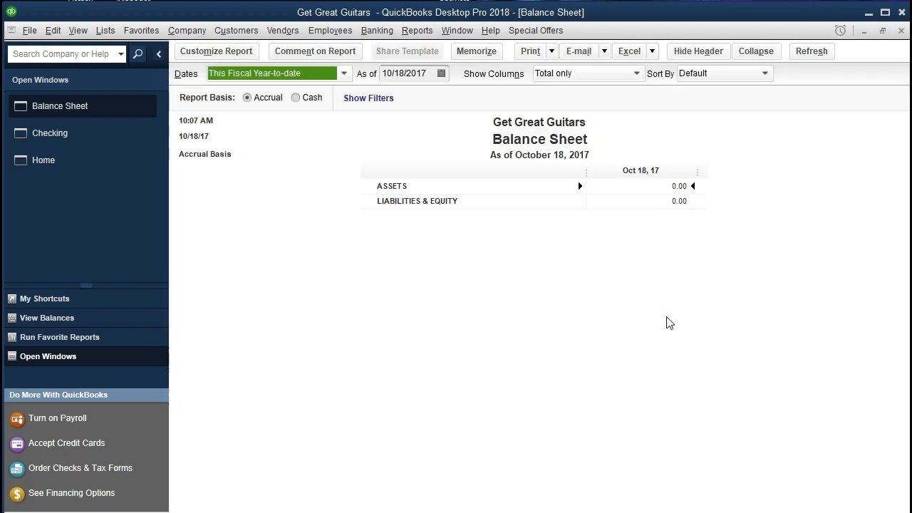
left_click(226, 51)
key("Tab")
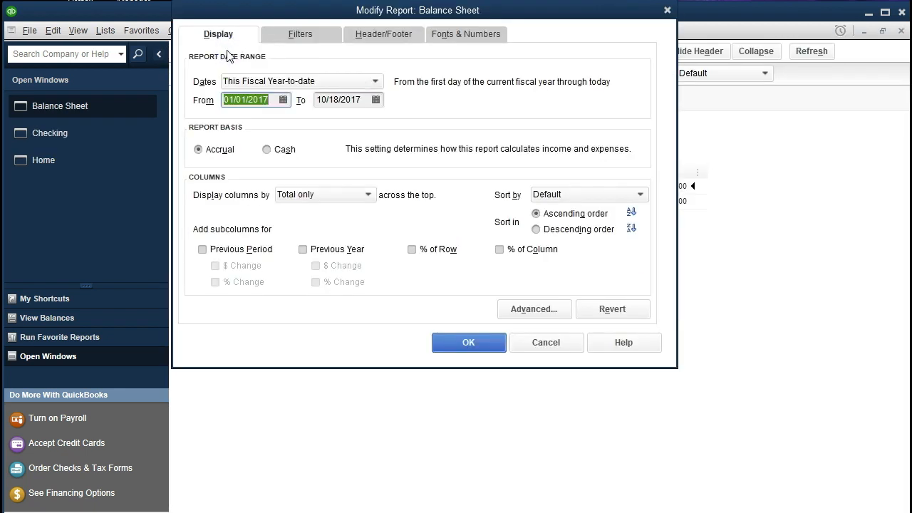
type("010121")
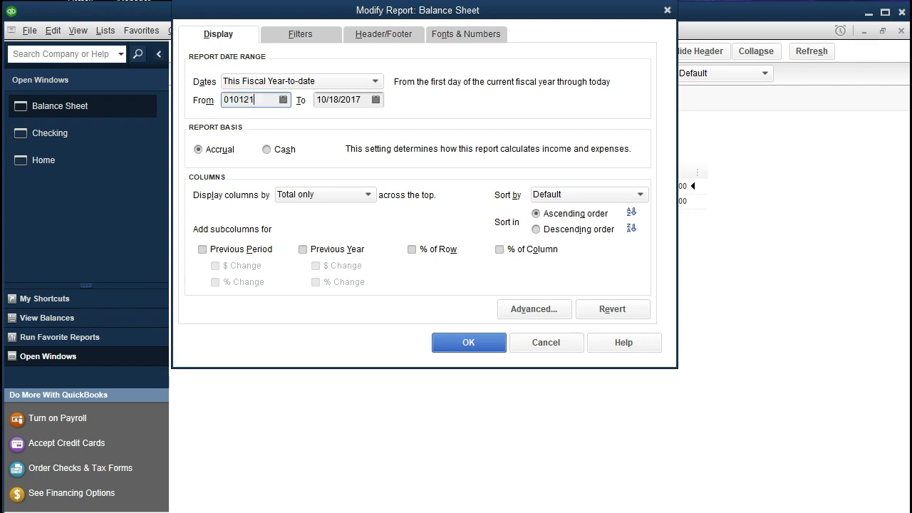
key("Tab")
type("123121")
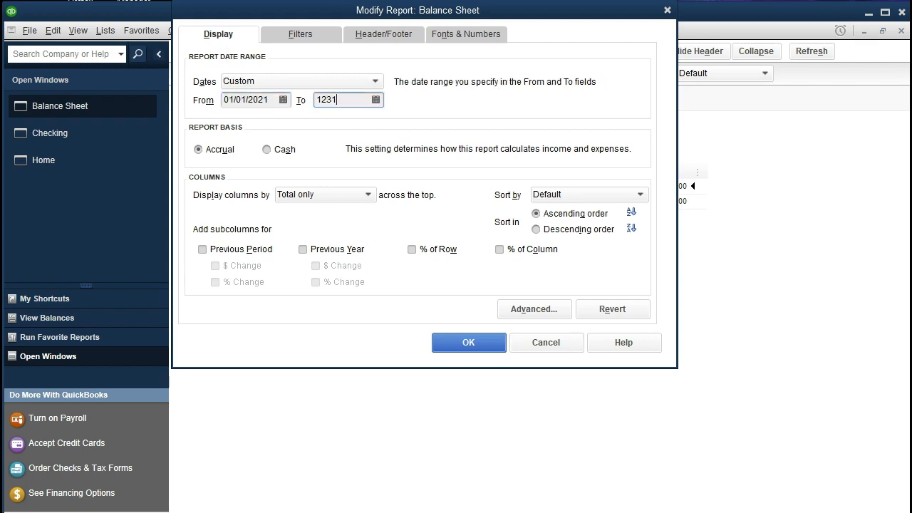
key("Tab")
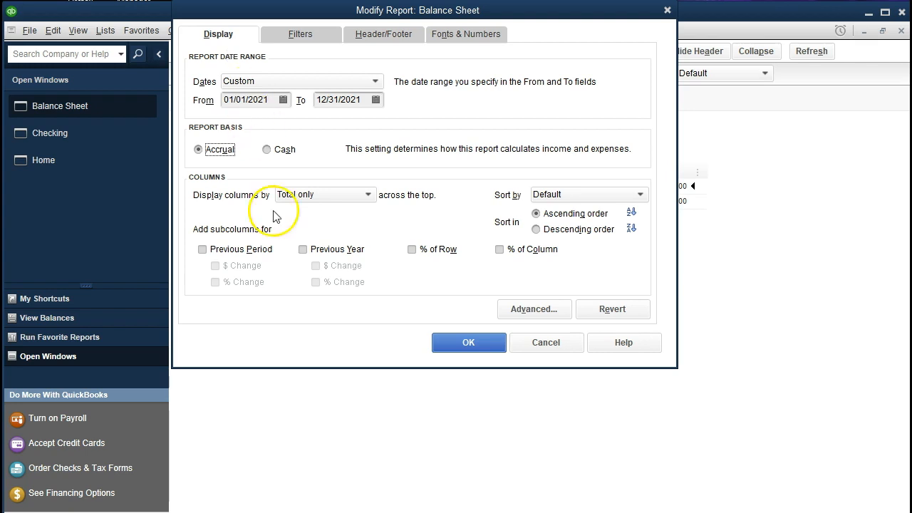
left_click(460, 345)
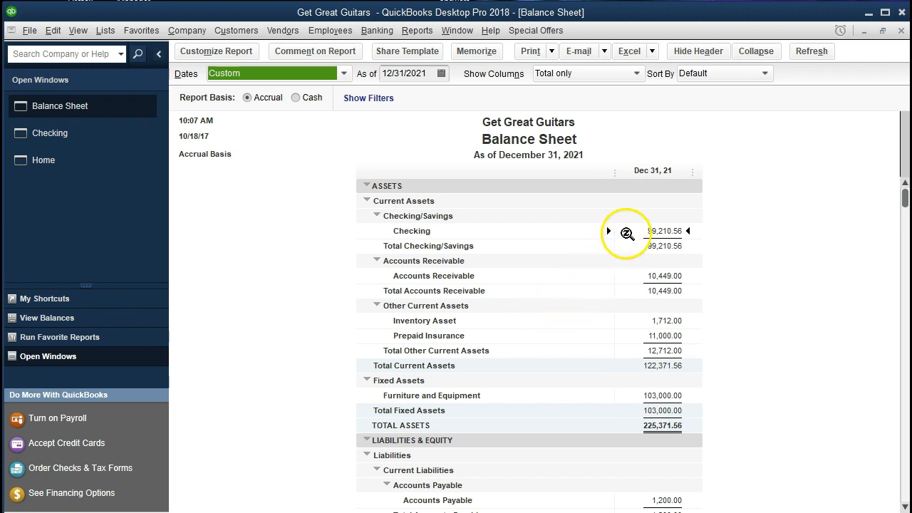
double_click(629, 227)
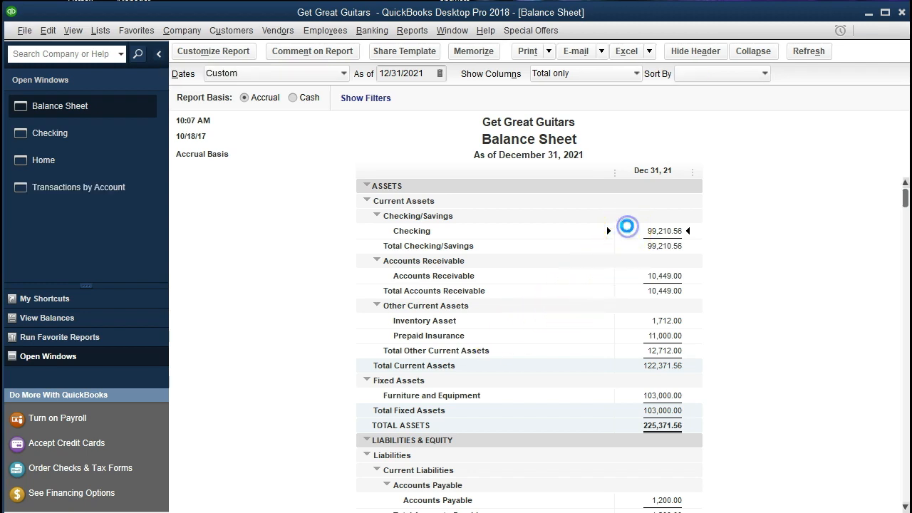
scroll(623, 293, "down", 5)
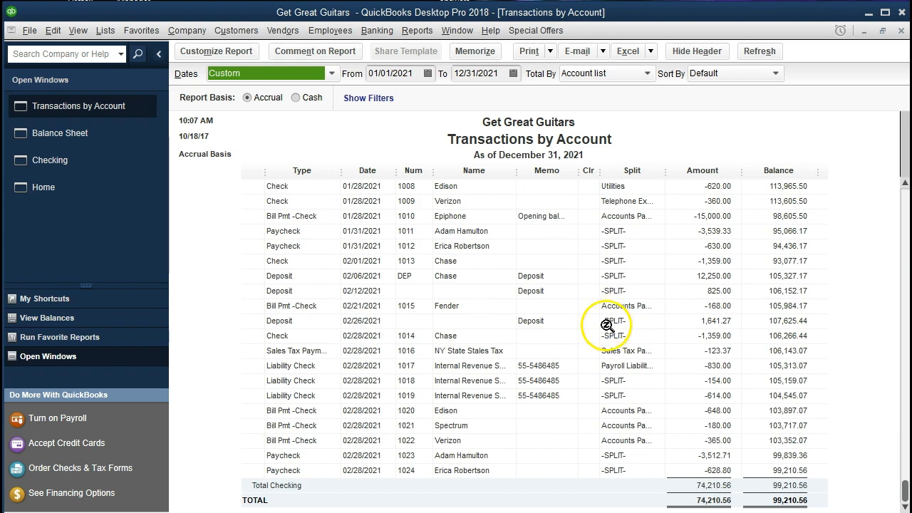
double_click(702, 458)
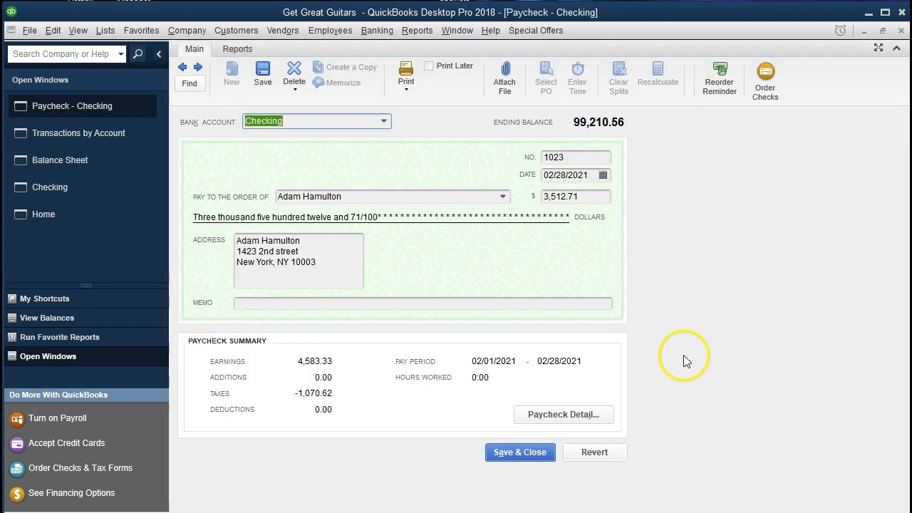
left_click(606, 420)
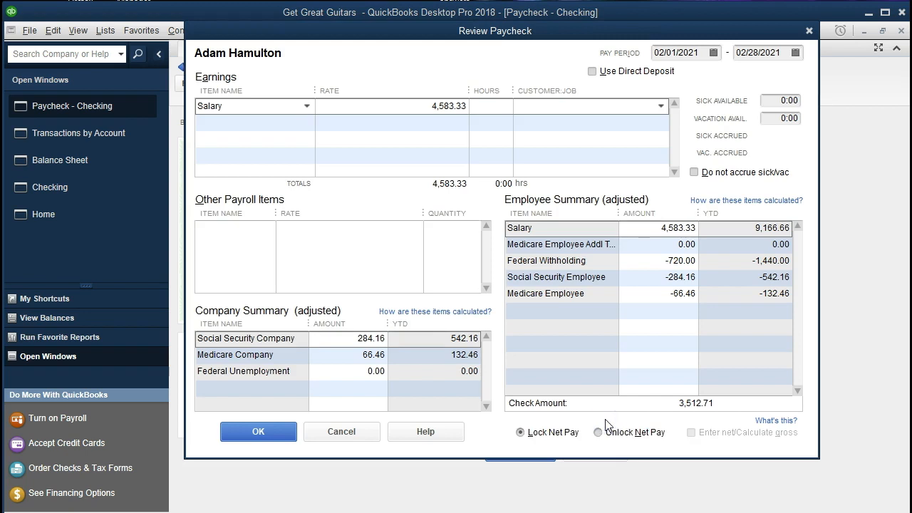
left_click(809, 31)
left_click(903, 31)
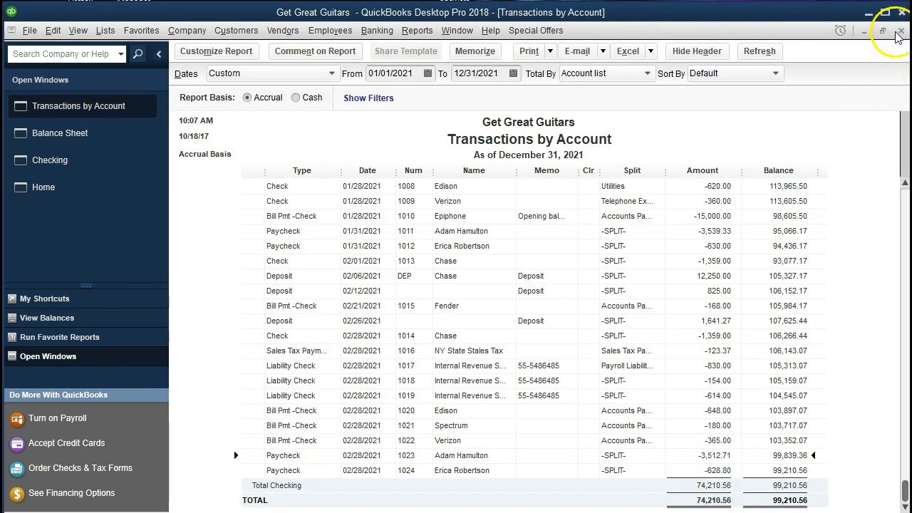
left_click(901, 30)
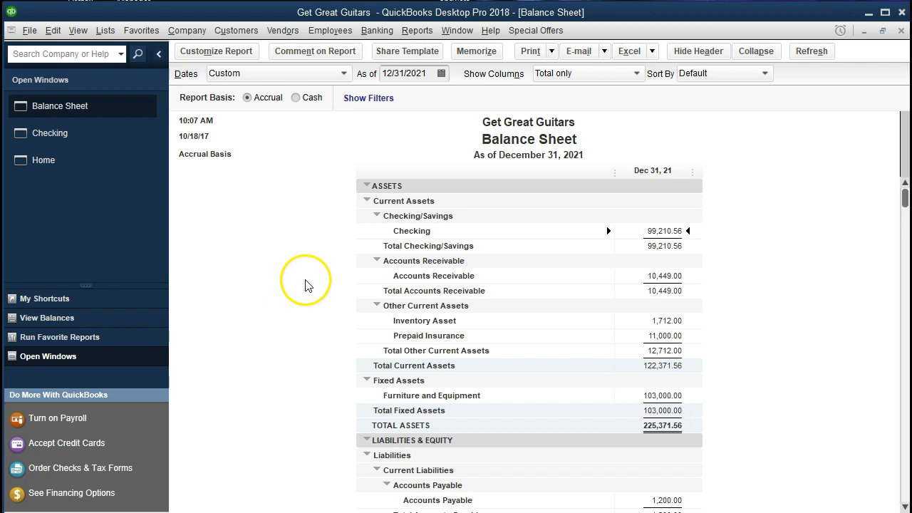
Step: Run Profit & Loss Standard for 01/01/2021 to 12/31/2021 and drill into Payroll Expenses
left_click(422, 36)
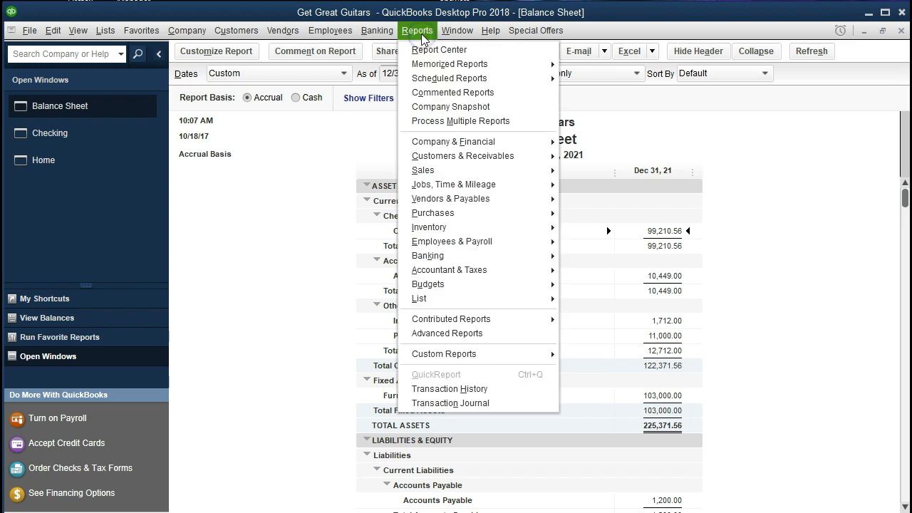
left_click(499, 143)
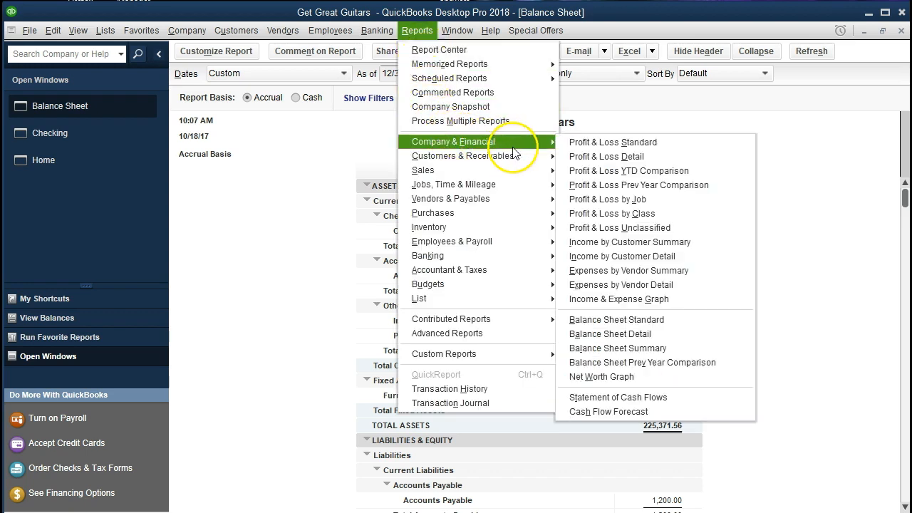
left_click(656, 143)
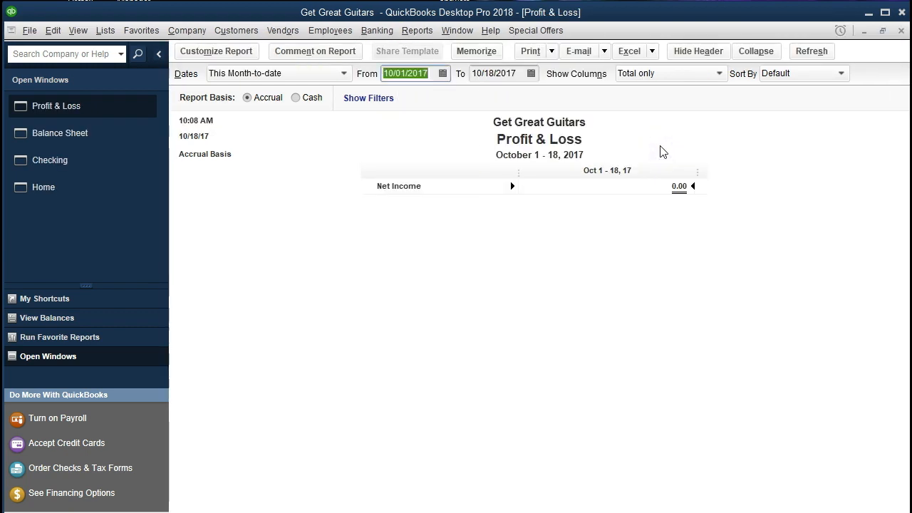
type("01012021")
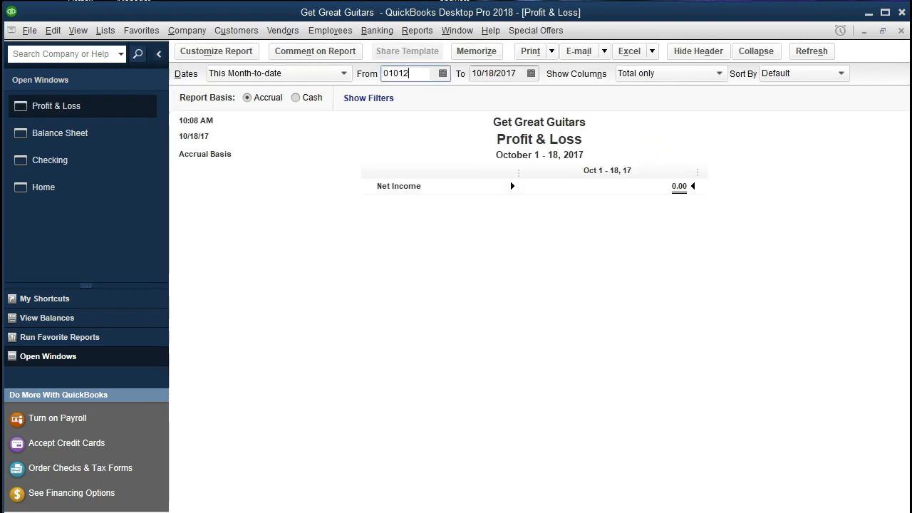
key("Tab")
type("123121")
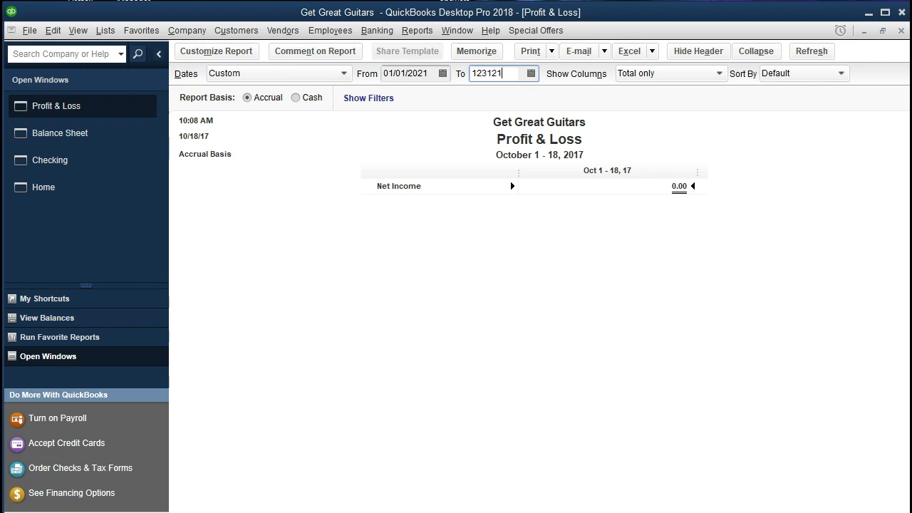
key("Tab")
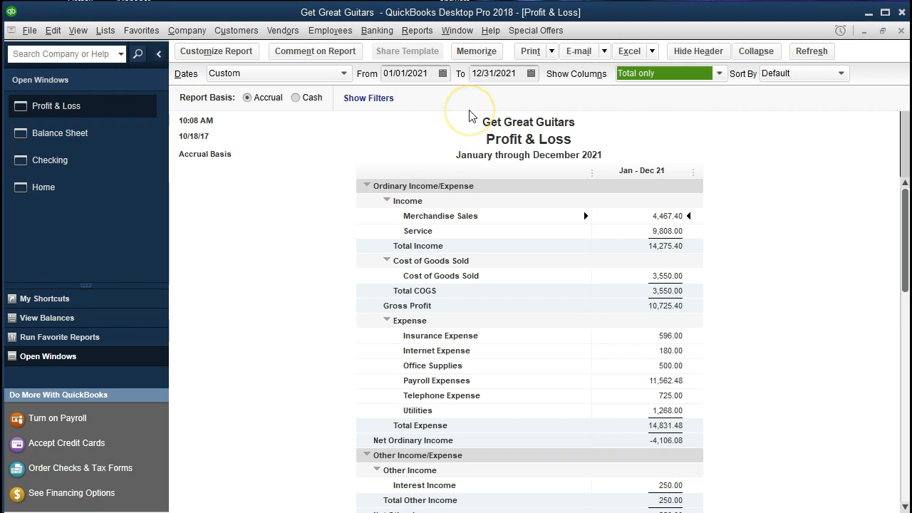
scroll(374, 363, "down", 2)
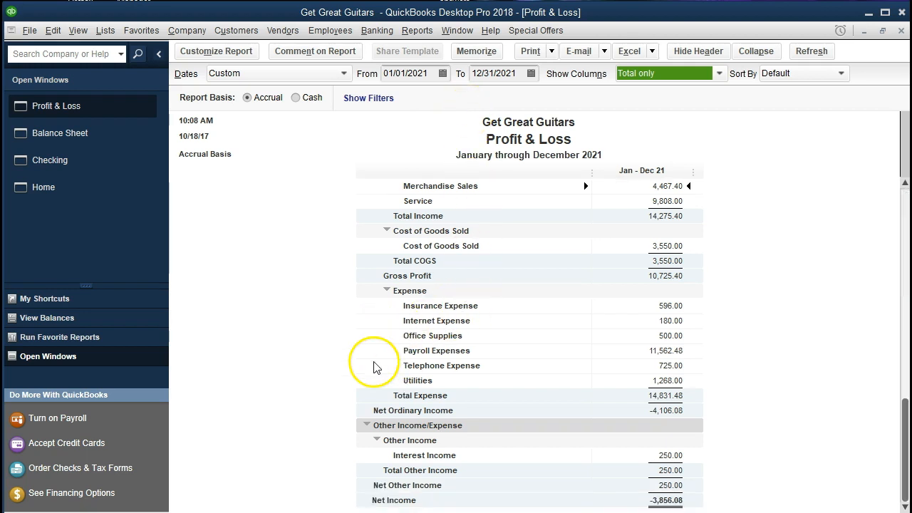
scroll(374, 362, "up", 2)
left_click(422, 380)
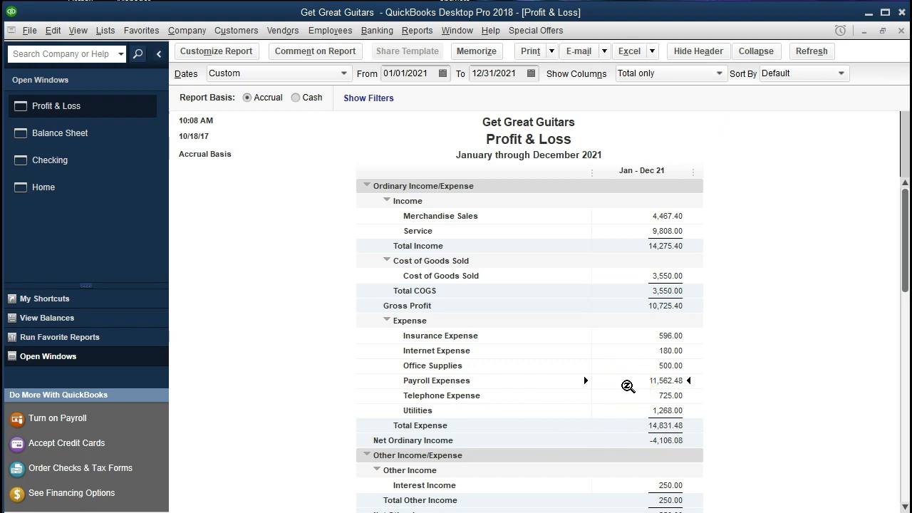
double_click(628, 384)
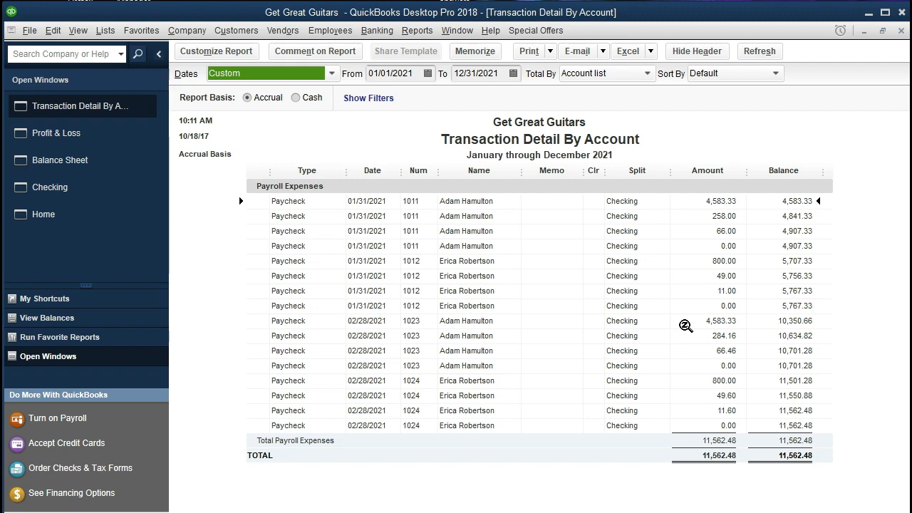
left_click(691, 383)
left_click(692, 320)
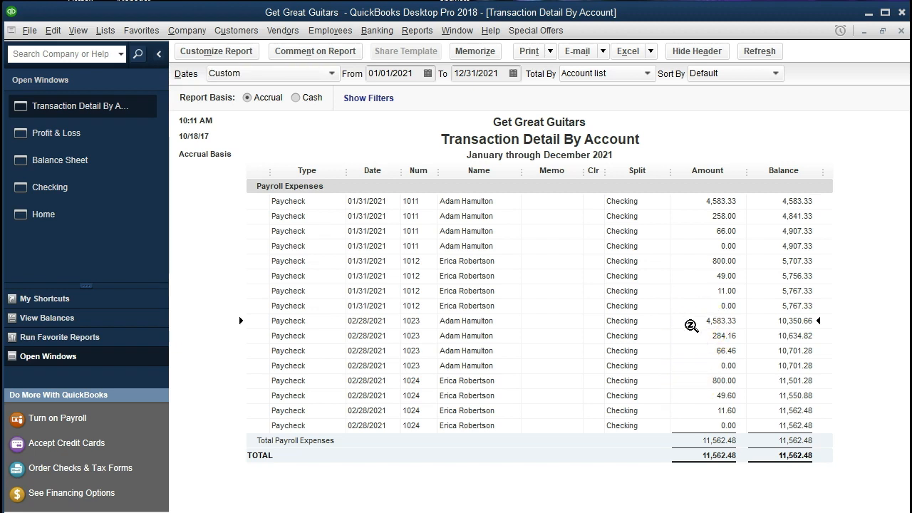
left_click(686, 382)
left_click(684, 321)
left_click(683, 381)
left_click(692, 321)
left_click(692, 335)
left_click(691, 352)
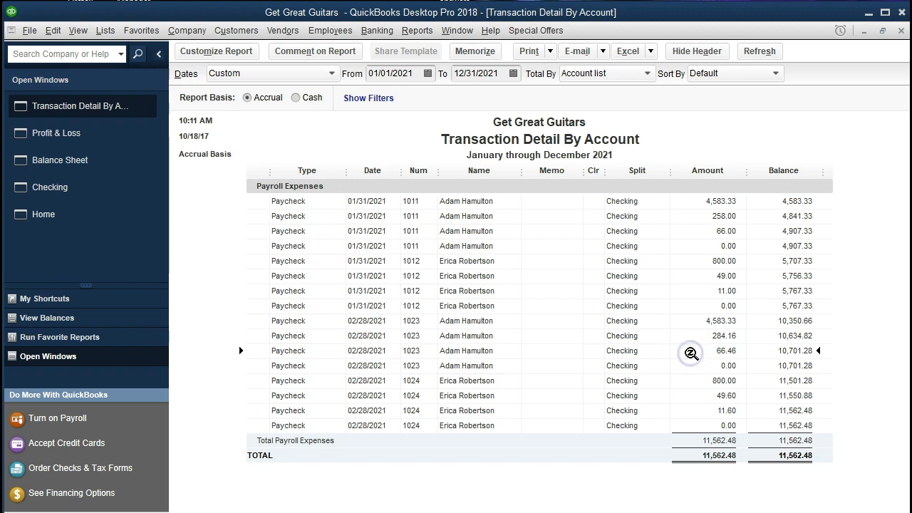
left_click(693, 381)
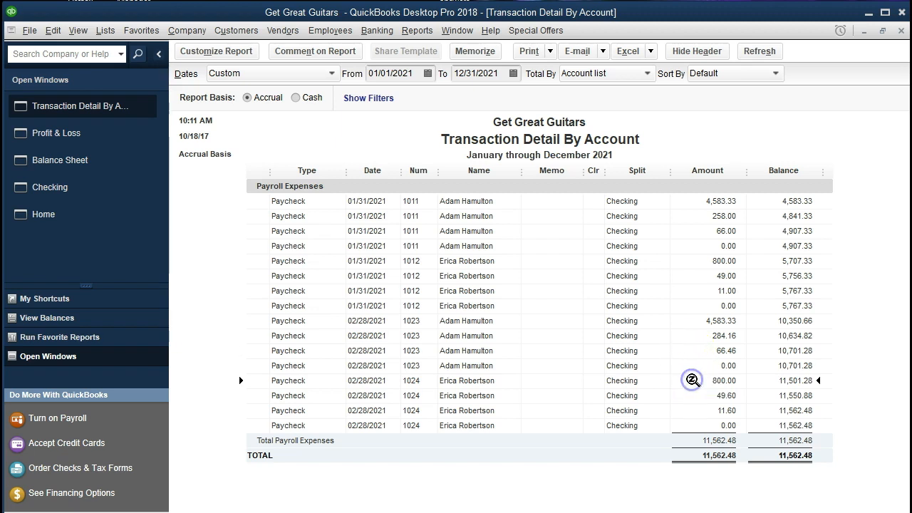
left_click(693, 397)
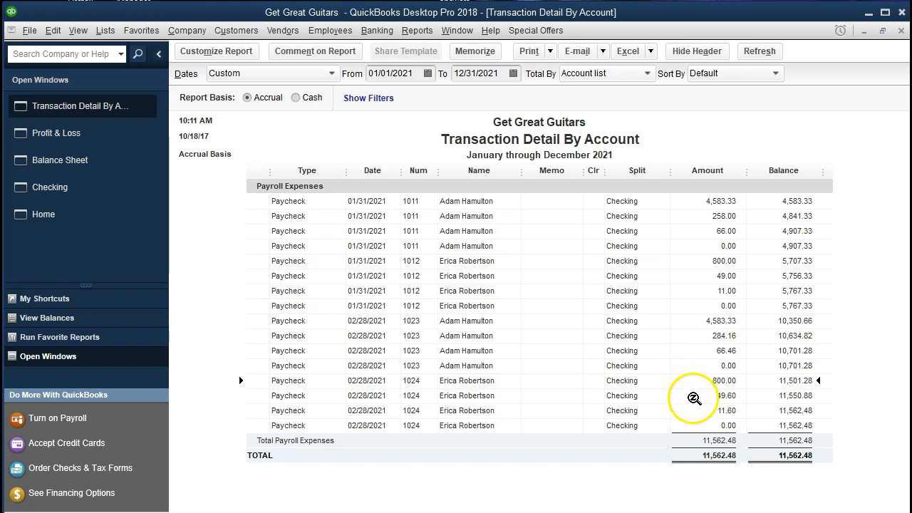
left_click(696, 412)
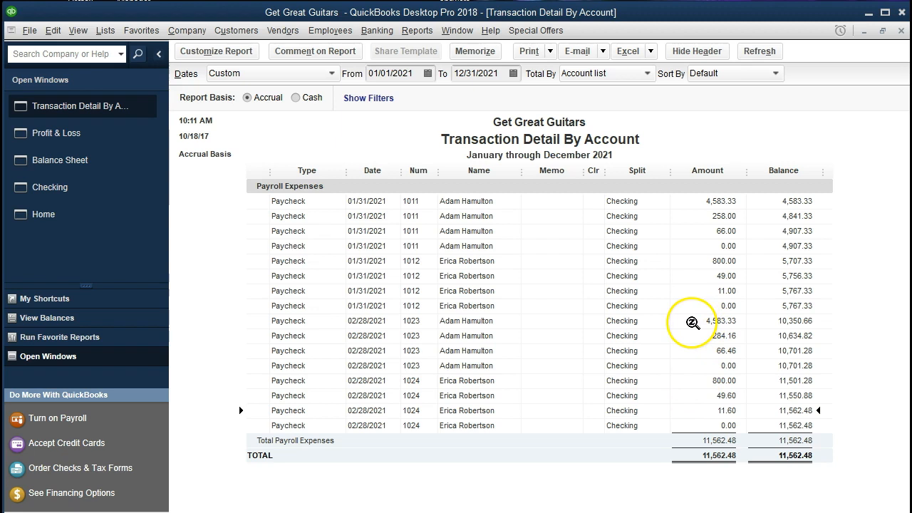
Step: Open paycheck 1023 and review its earnings and tax breakdown
double_click(693, 323)
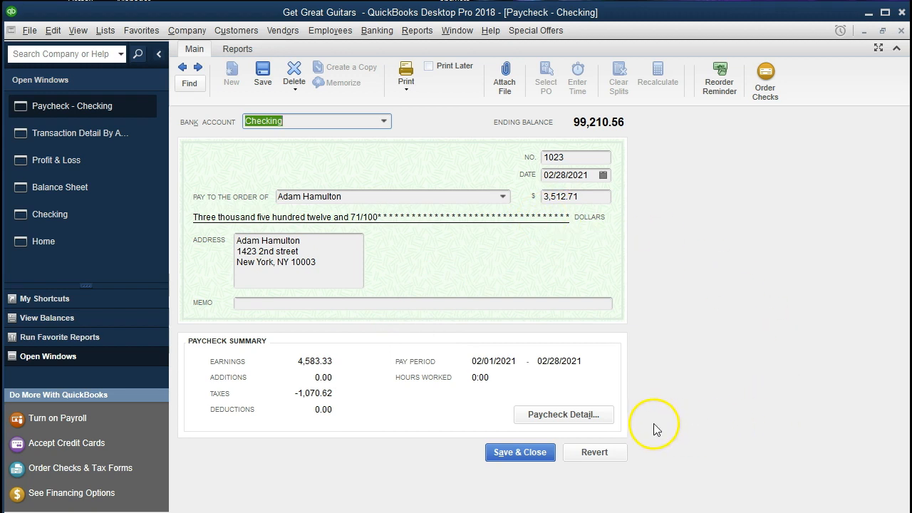
left_click(604, 415)
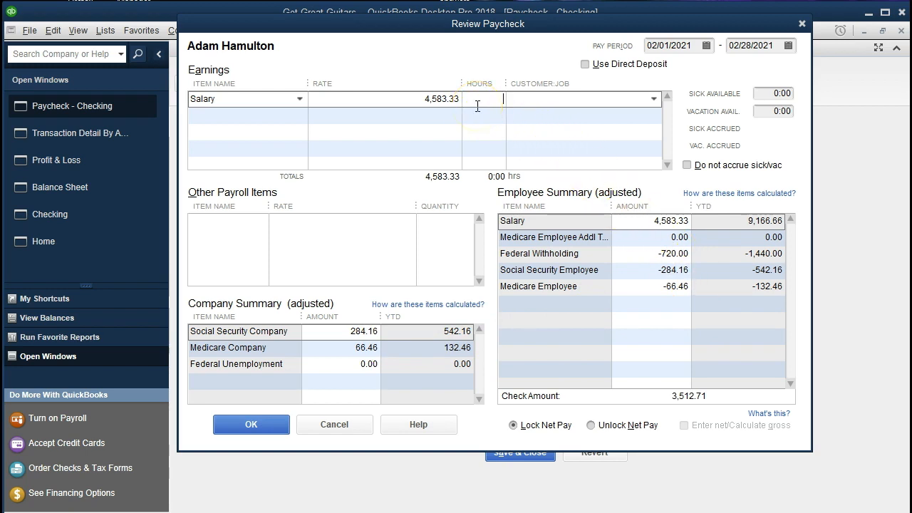
left_click(802, 24)
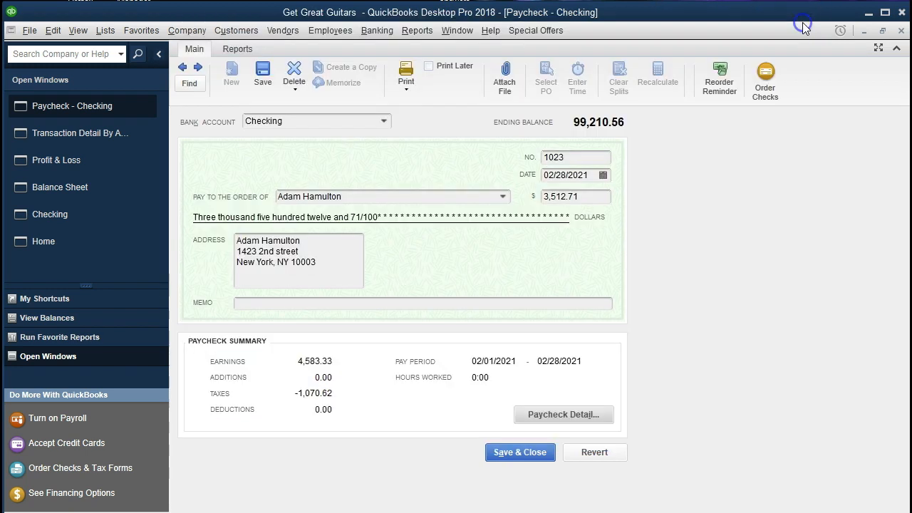
left_click(901, 30)
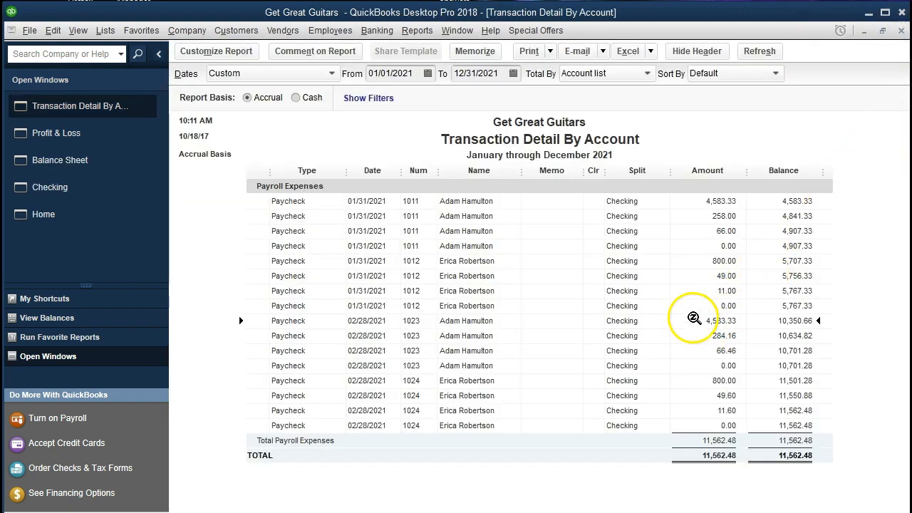
Step: Select check 1023's 66.46 line, then open paycheck 1024 from its 800.00 line
left_click(699, 349)
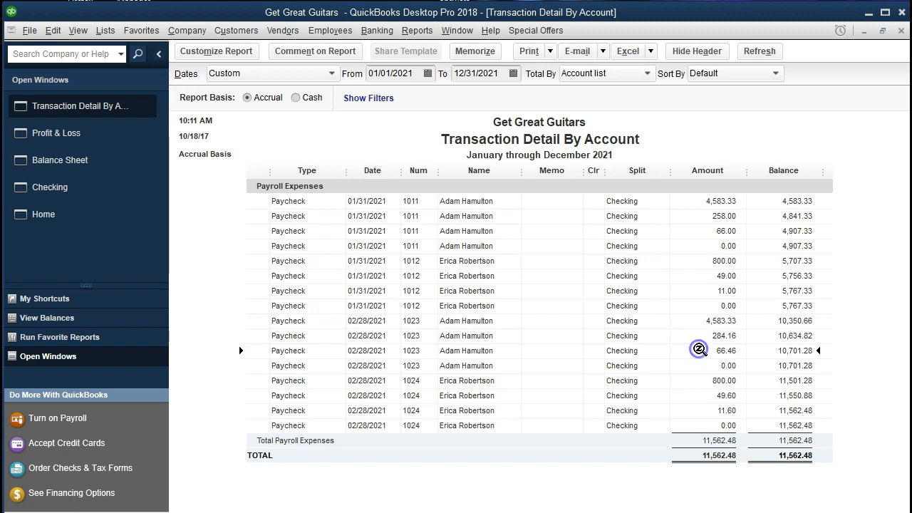
left_click(698, 385)
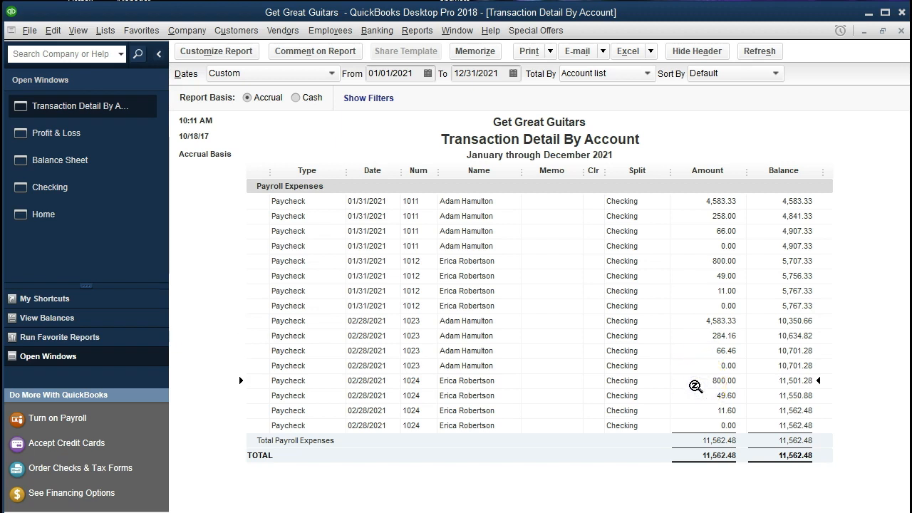
double_click(696, 386)
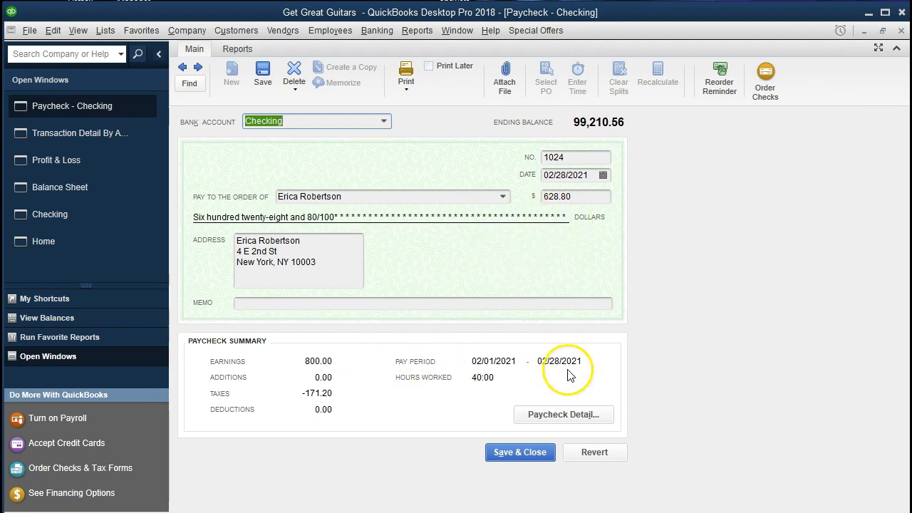
left_click(570, 417)
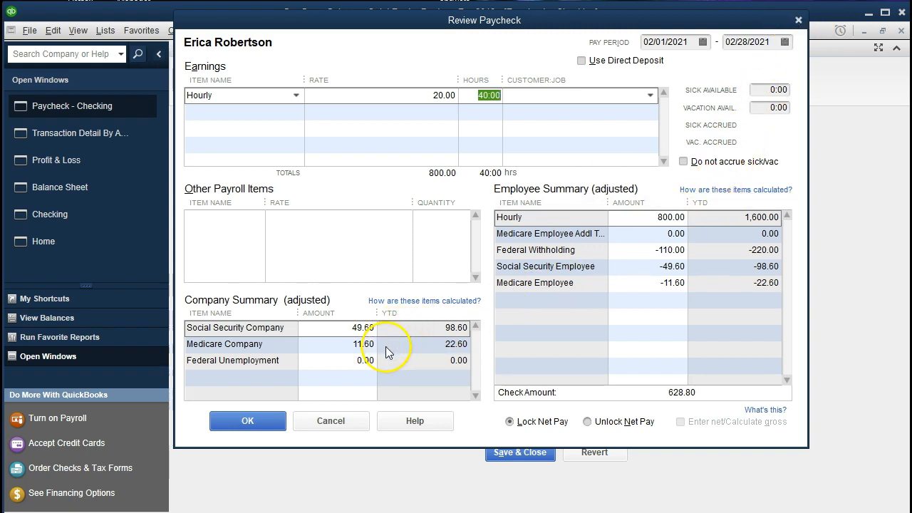
left_click(798, 22)
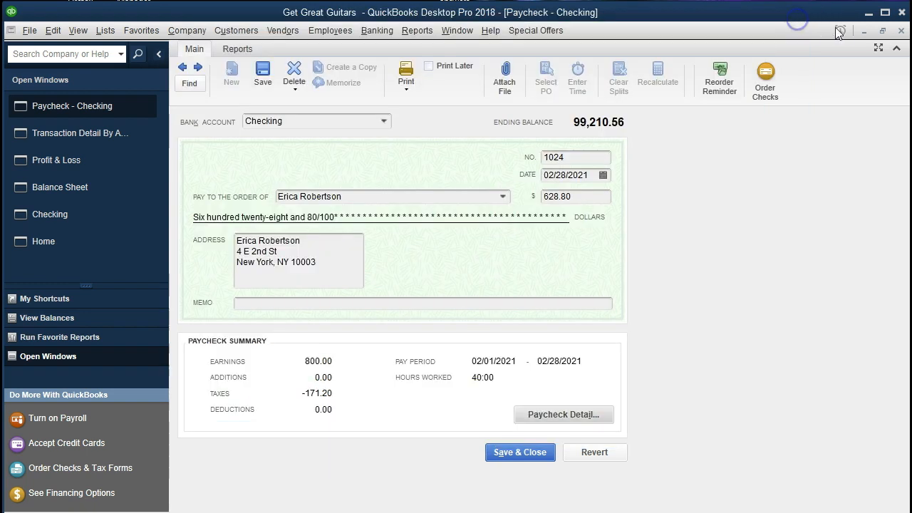
left_click(901, 30)
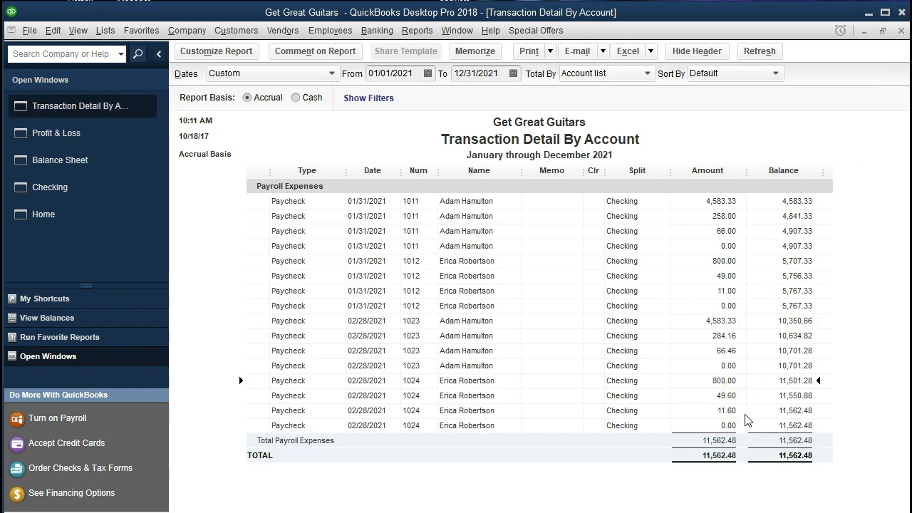
left_click(901, 31)
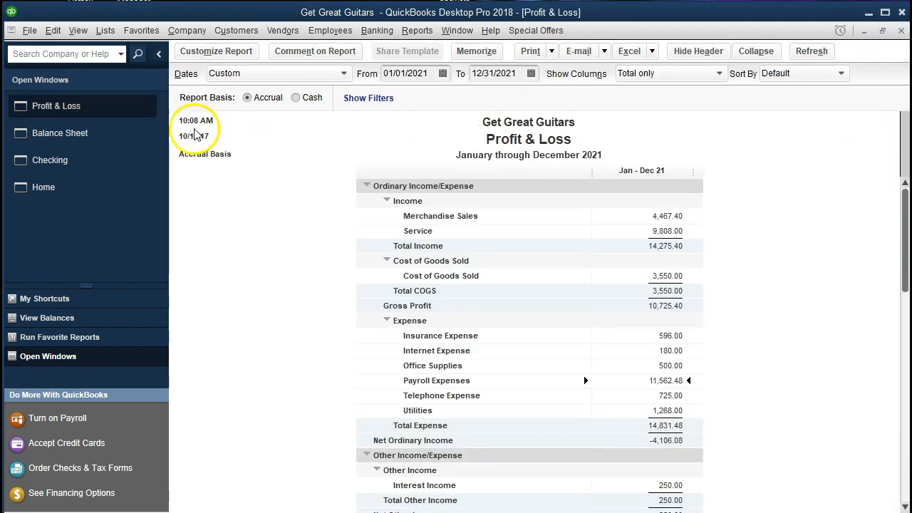
Step: Switch back to the Balance Sheet and scroll to the 1,653.64 Payroll Liabilities balance
left_click(82, 135)
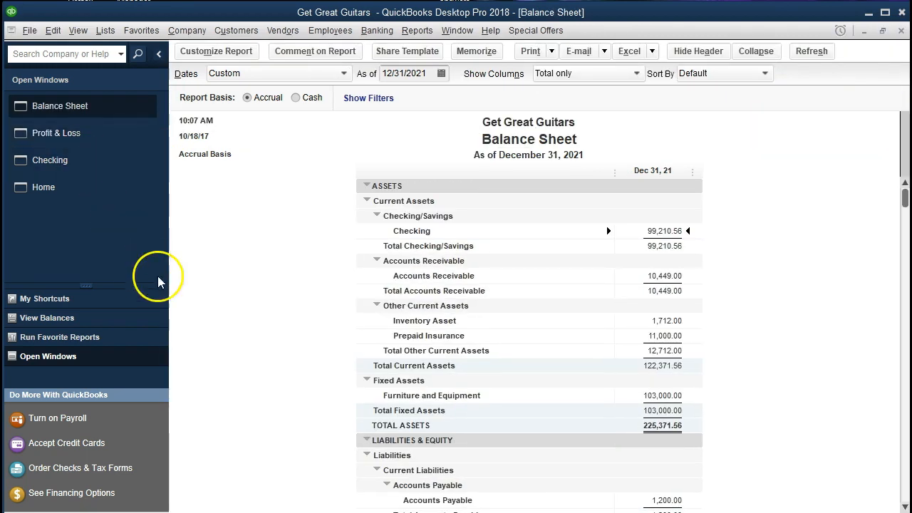
scroll(412, 361, "down", 3)
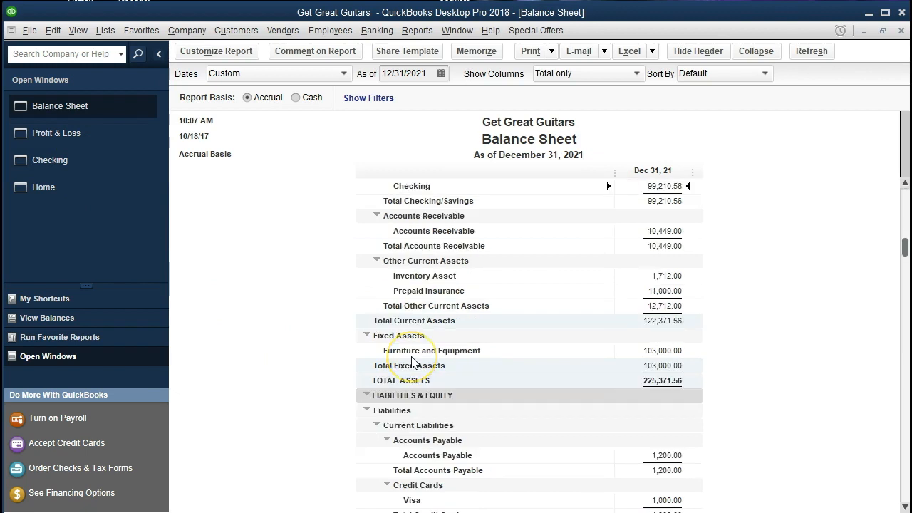
scroll(412, 362, "down", 1)
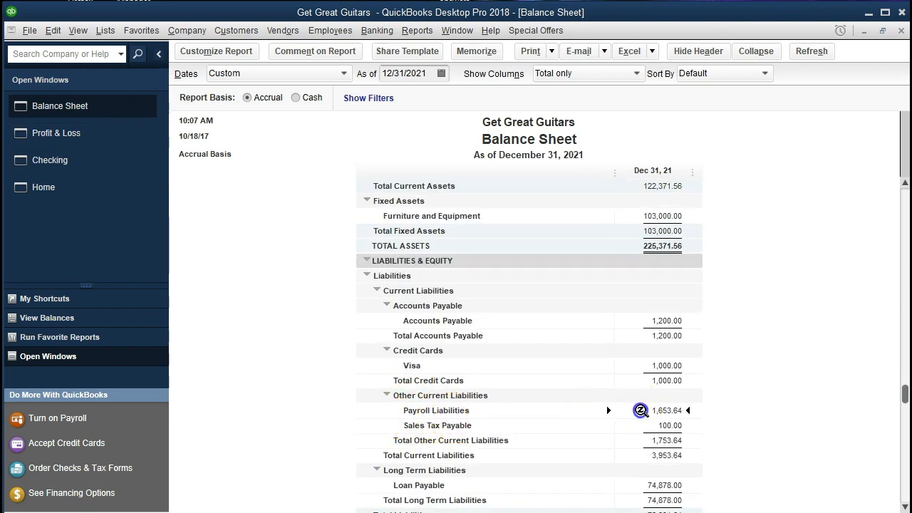
Step: QuickZoom on Payroll Liabilities and select check 1024's 49.60, 11.60 and 110.00 lines
double_click(629, 409)
scroll(641, 412, "down", 4)
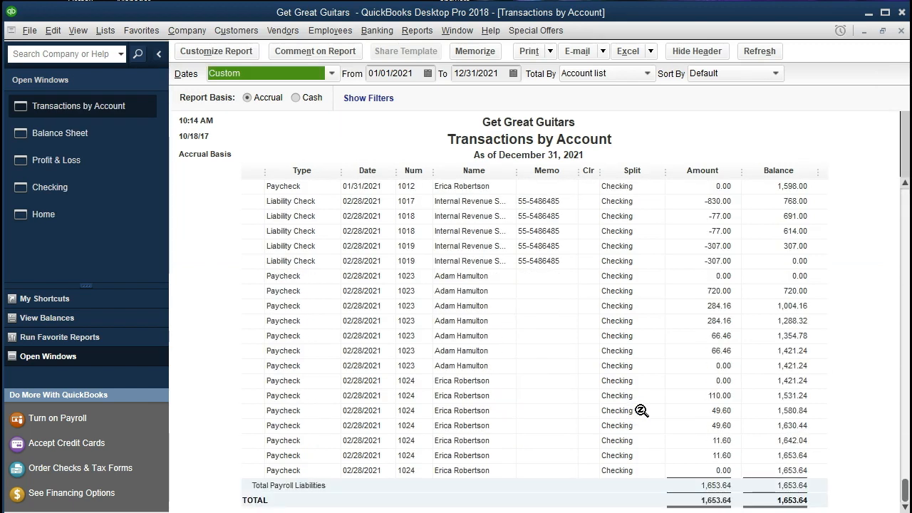
left_click(686, 401)
left_click(693, 411)
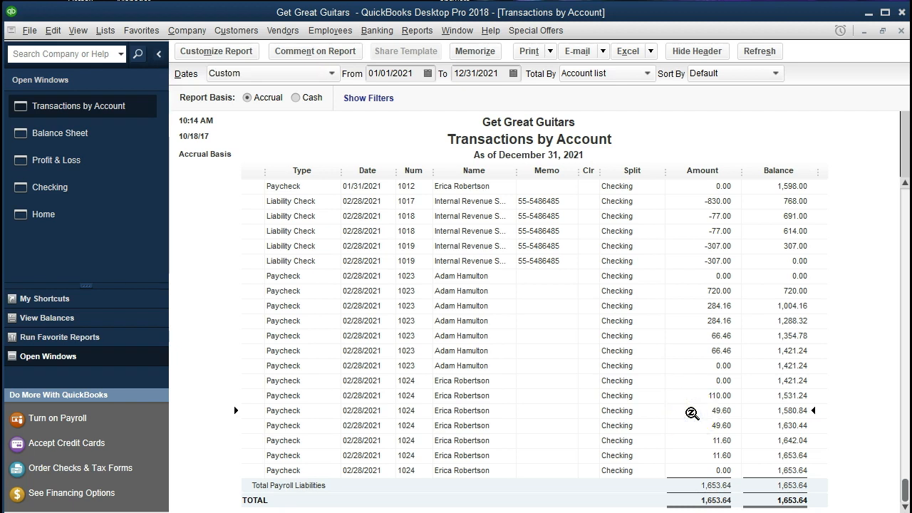
left_click(691, 425)
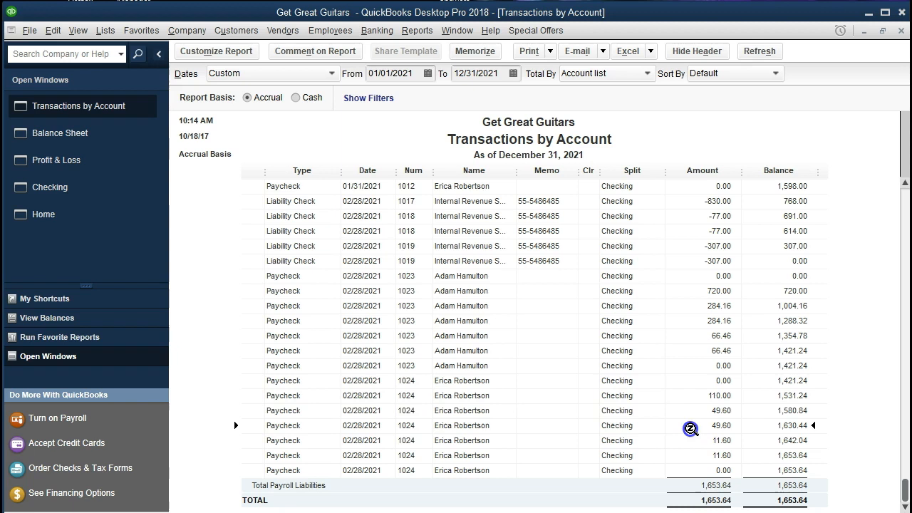
left_click(693, 440)
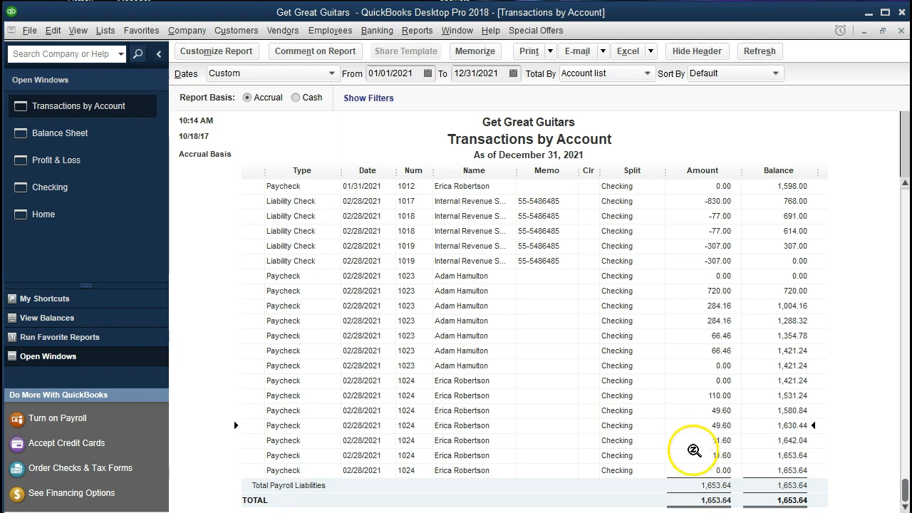
left_click(693, 455)
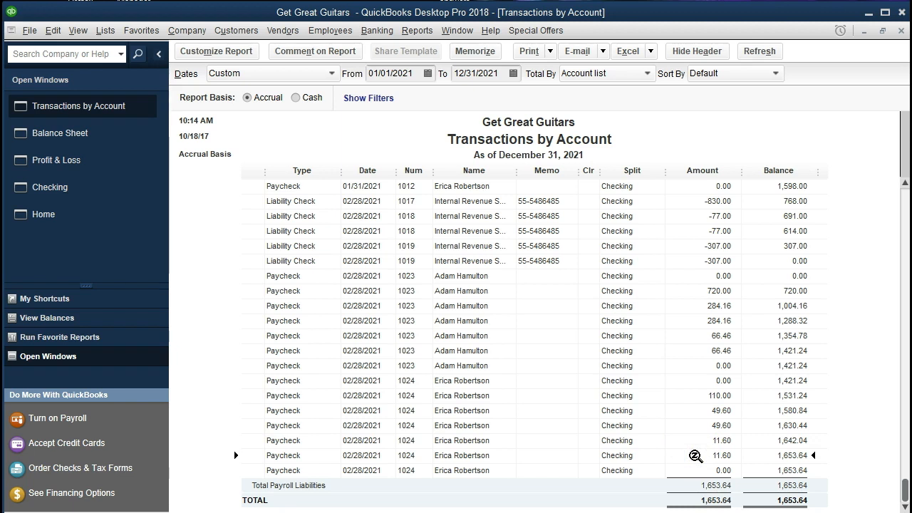
left_click(692, 395)
Step: Recheck check 1024's 49.60, 11.60 and 110.00 withholdings, then open paycheck 1024
left_click(694, 412)
left_click(695, 426)
left_click(697, 440)
left_click(696, 456)
left_click(691, 397)
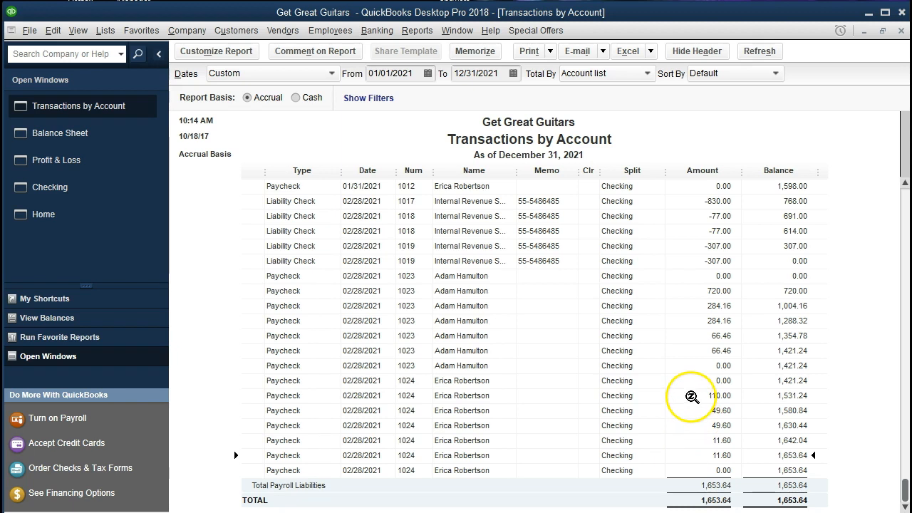
double_click(692, 397)
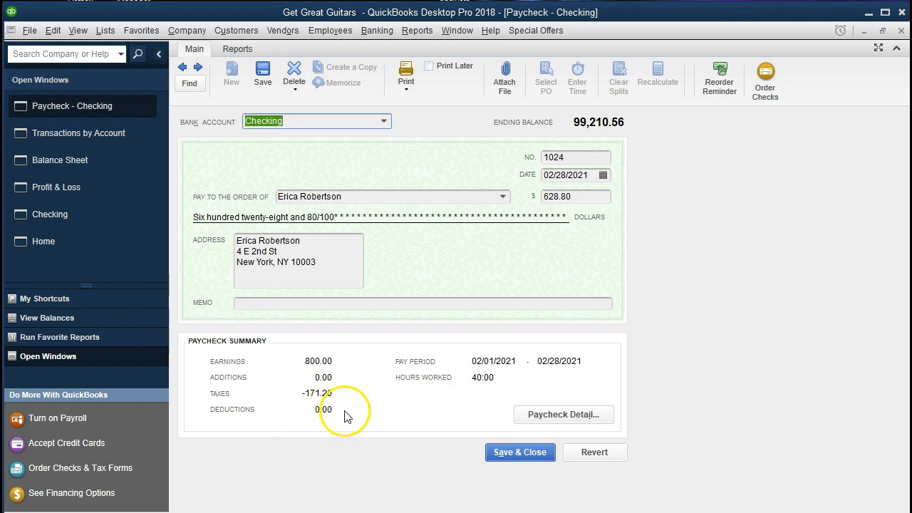
left_click(555, 415)
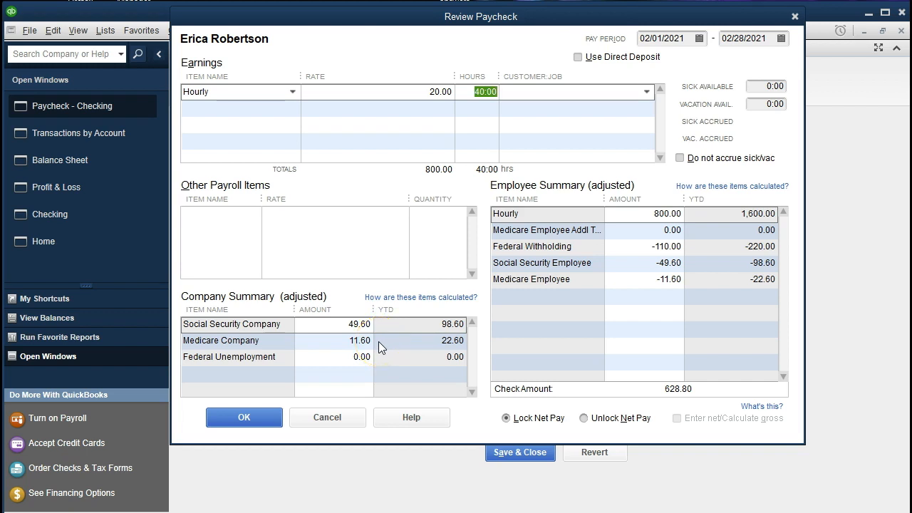
left_click(796, 15)
left_click(902, 31)
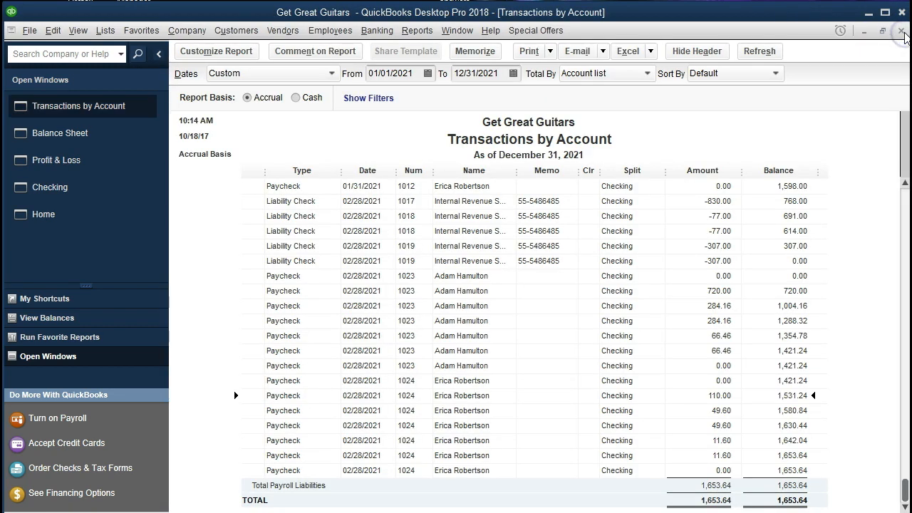
left_click(690, 410)
left_click(689, 426)
left_click(688, 441)
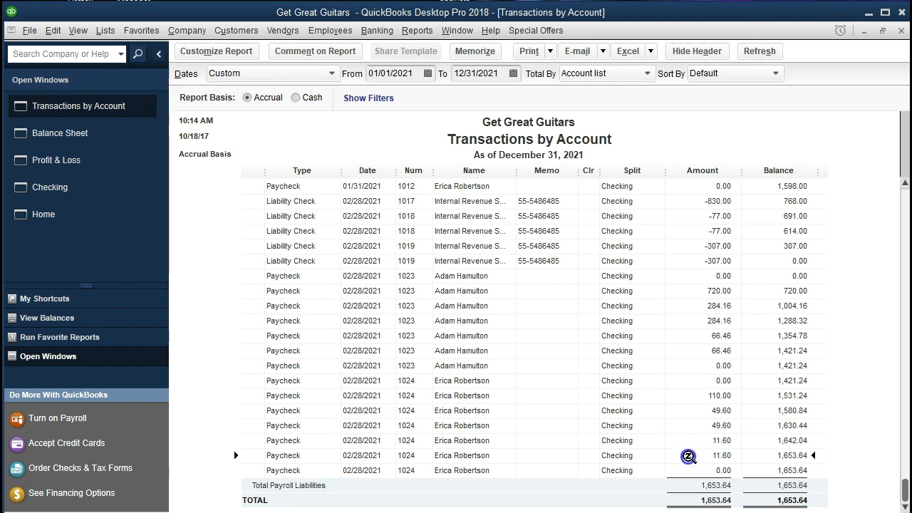
left_click(683, 455)
left_click(682, 402)
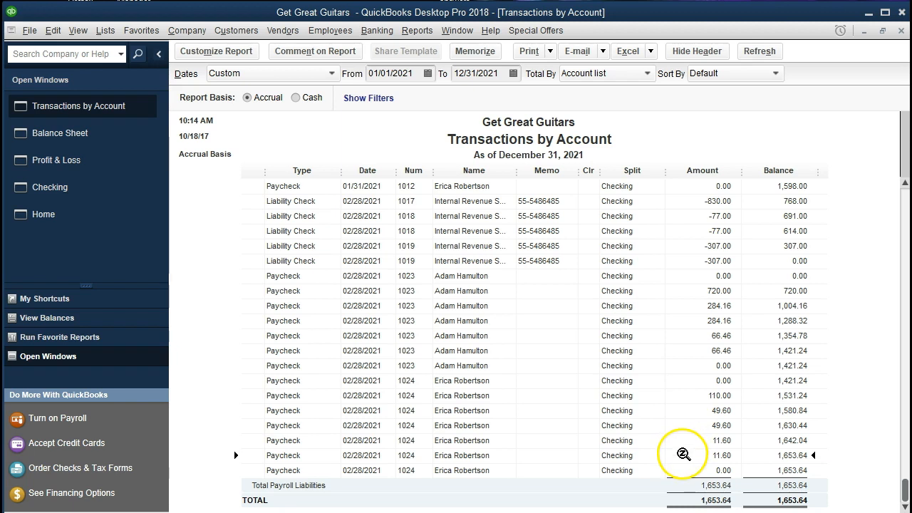
left_click(690, 320)
left_click(687, 291)
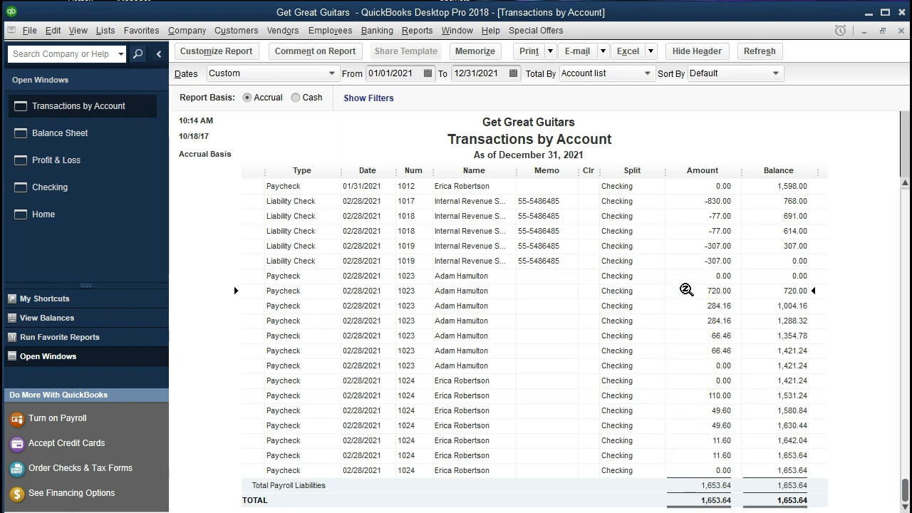